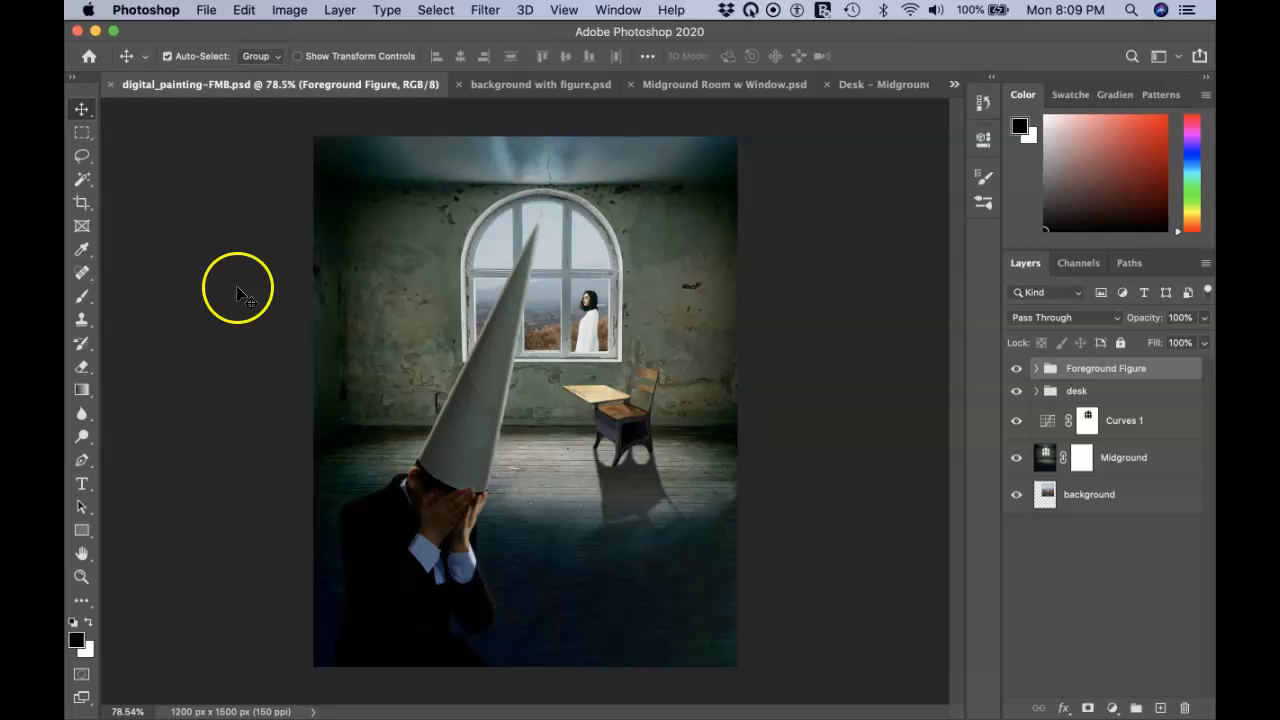
# Switch to background with figure.psd and toggle Layer 1's visibility to compare the woman's face with and without it
pyautogui.click(542, 86)
pyautogui.click(628, 250)
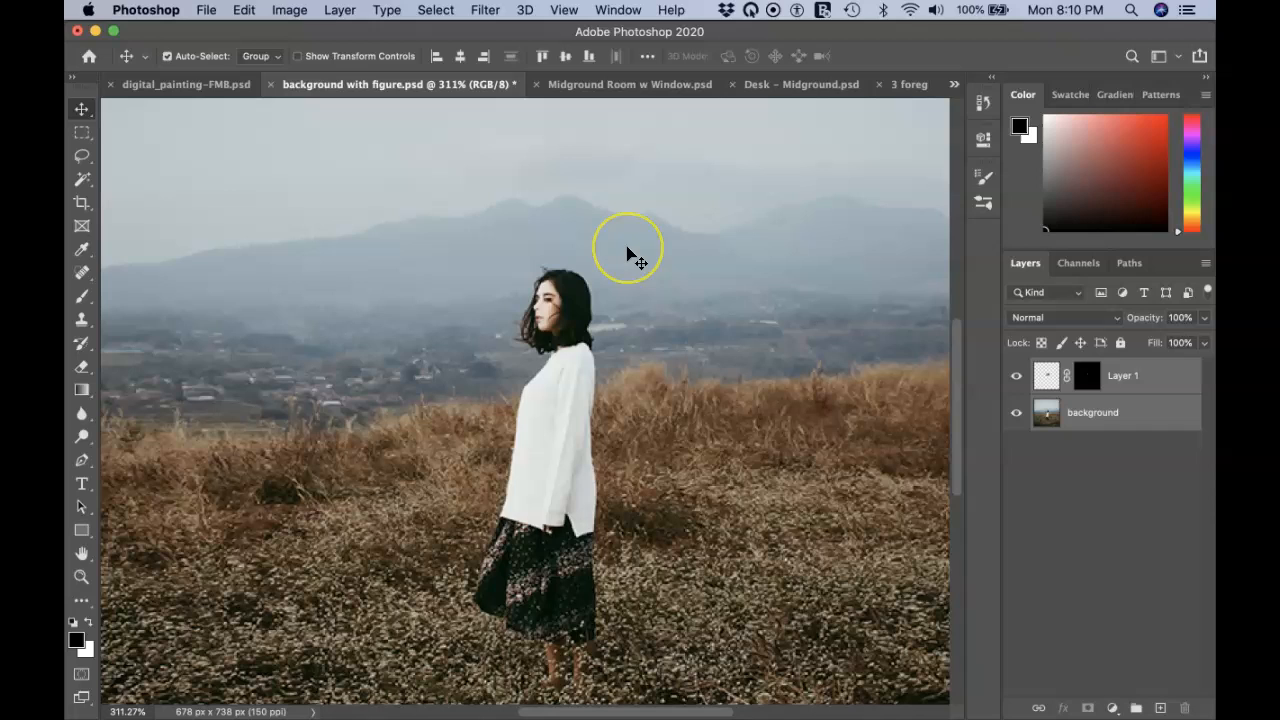
pyautogui.click(1017, 378)
pyautogui.click(1017, 379)
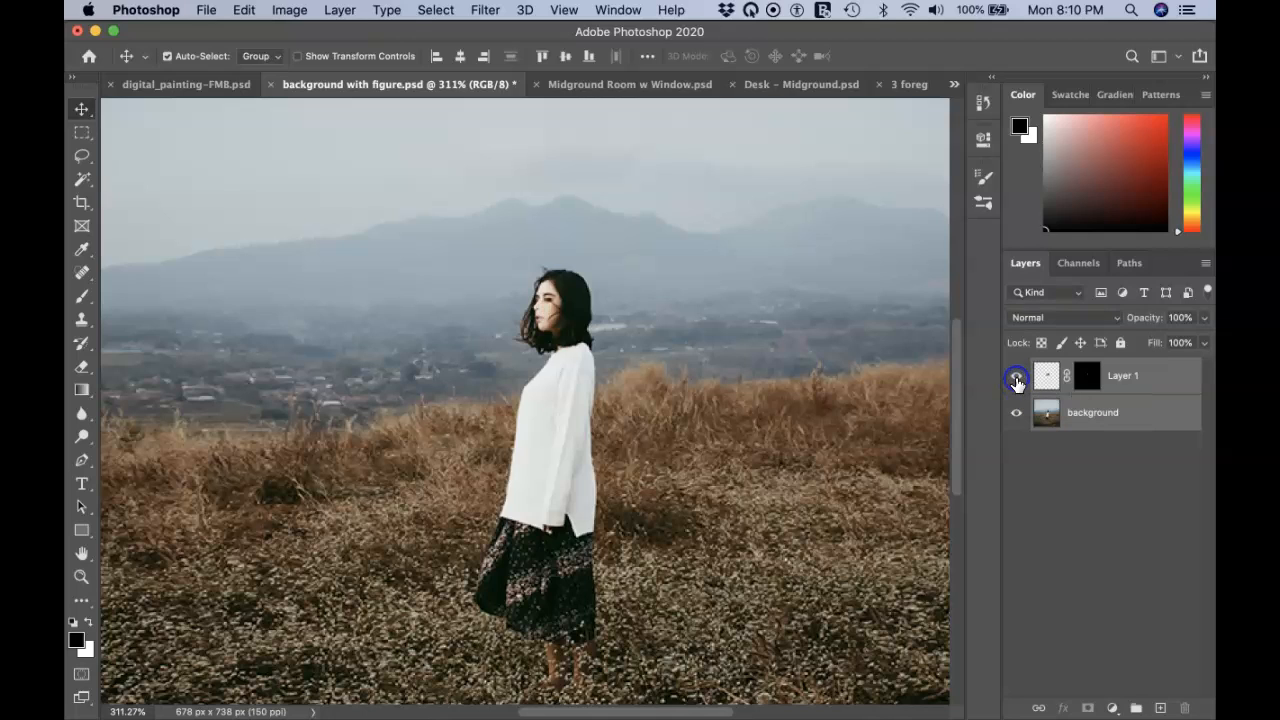
pyautogui.click(1017, 379)
pyautogui.click(1017, 380)
pyautogui.click(1017, 380)
pyautogui.click(1017, 380)
# Examine Layer 1's mask on its own, return to the normal image view and inspect the background layer
pyautogui.click(1087, 385)
pyautogui.keyDown('alt'); pyautogui.click(1087, 385); pyautogui.keyUp('alt')
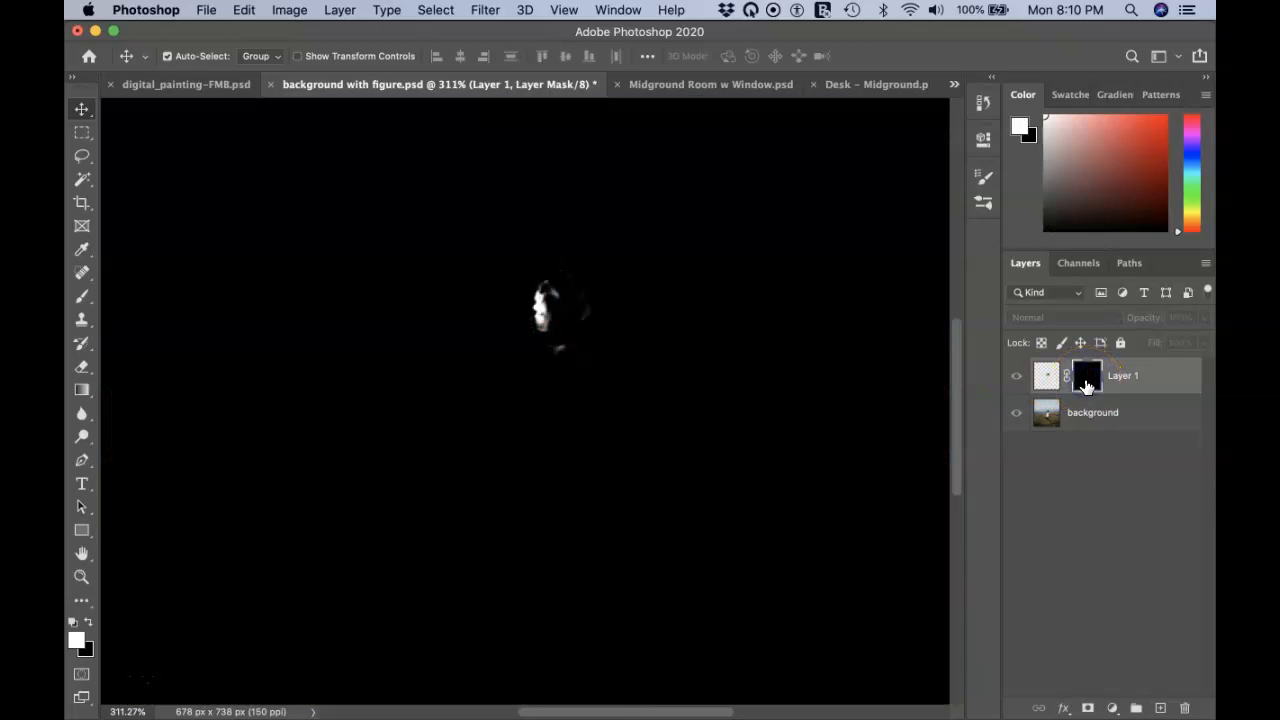
pyautogui.keyDown('alt'); pyautogui.click(1087, 385); pyautogui.keyUp('alt')
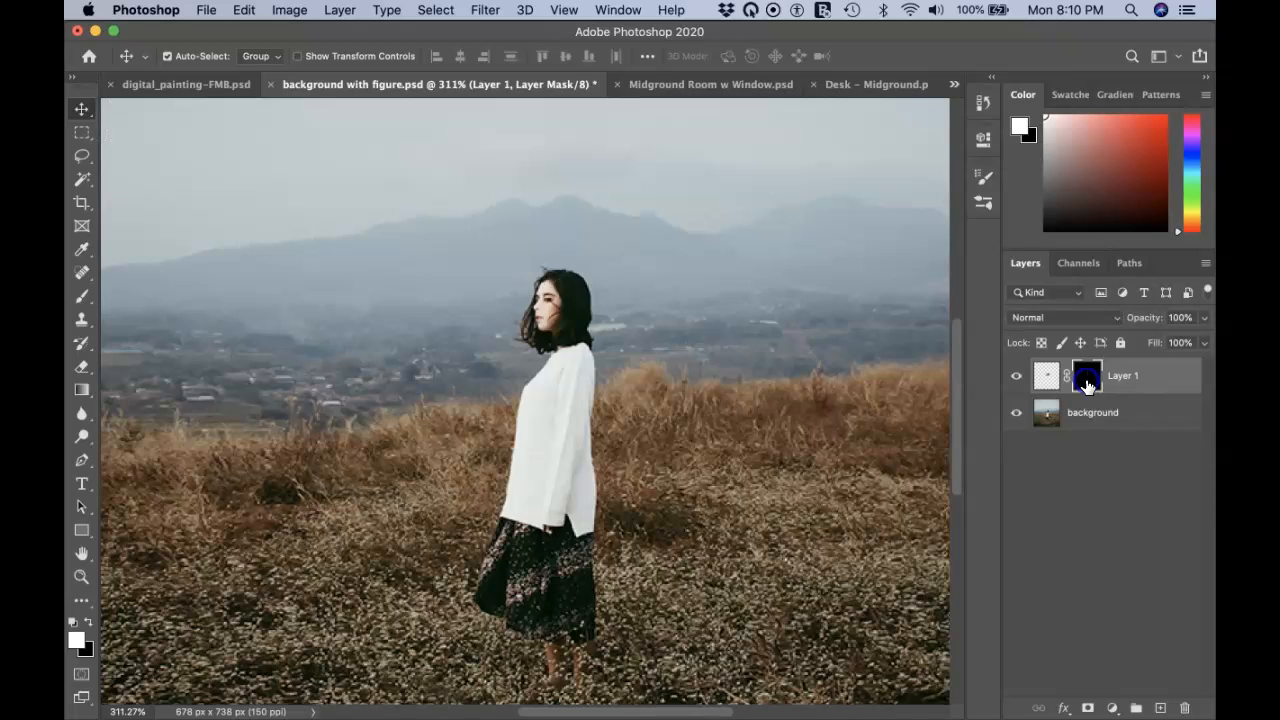
pyautogui.moveTo(1046, 377); pyautogui.dragTo(1015, 416)
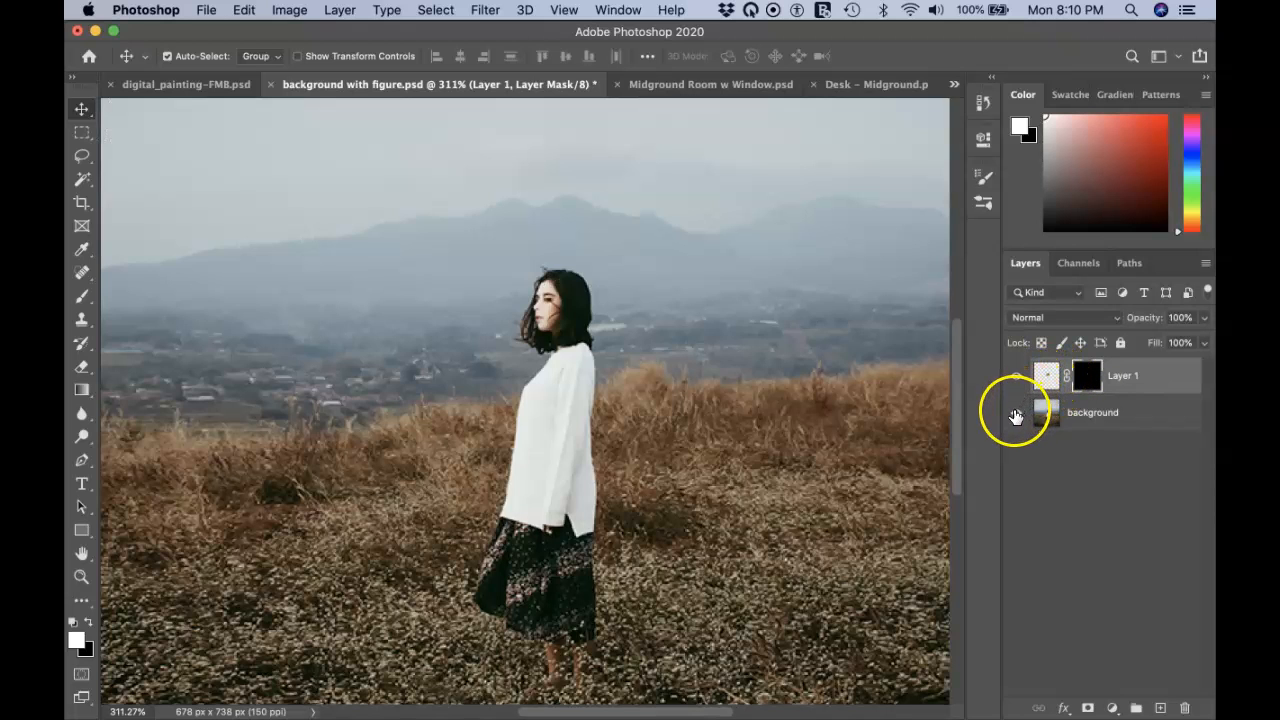
pyautogui.click(1015, 414)
pyautogui.click(1015, 413)
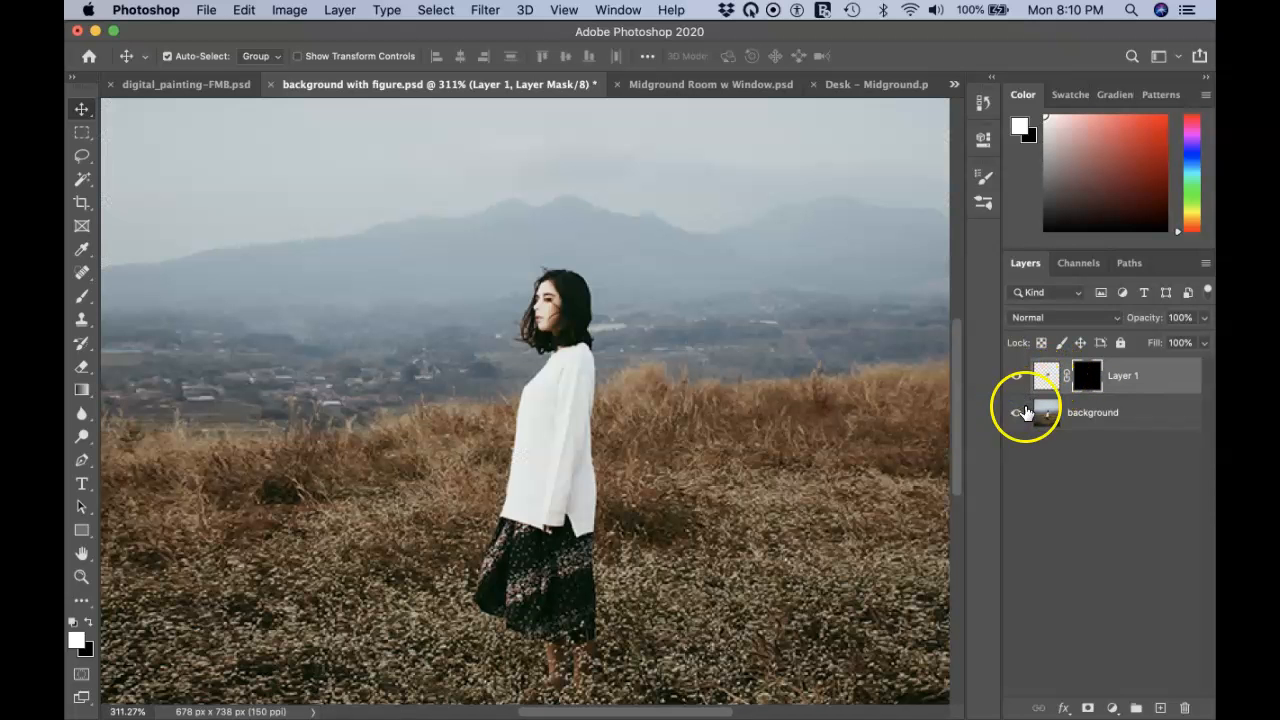
pyautogui.click(1105, 391)
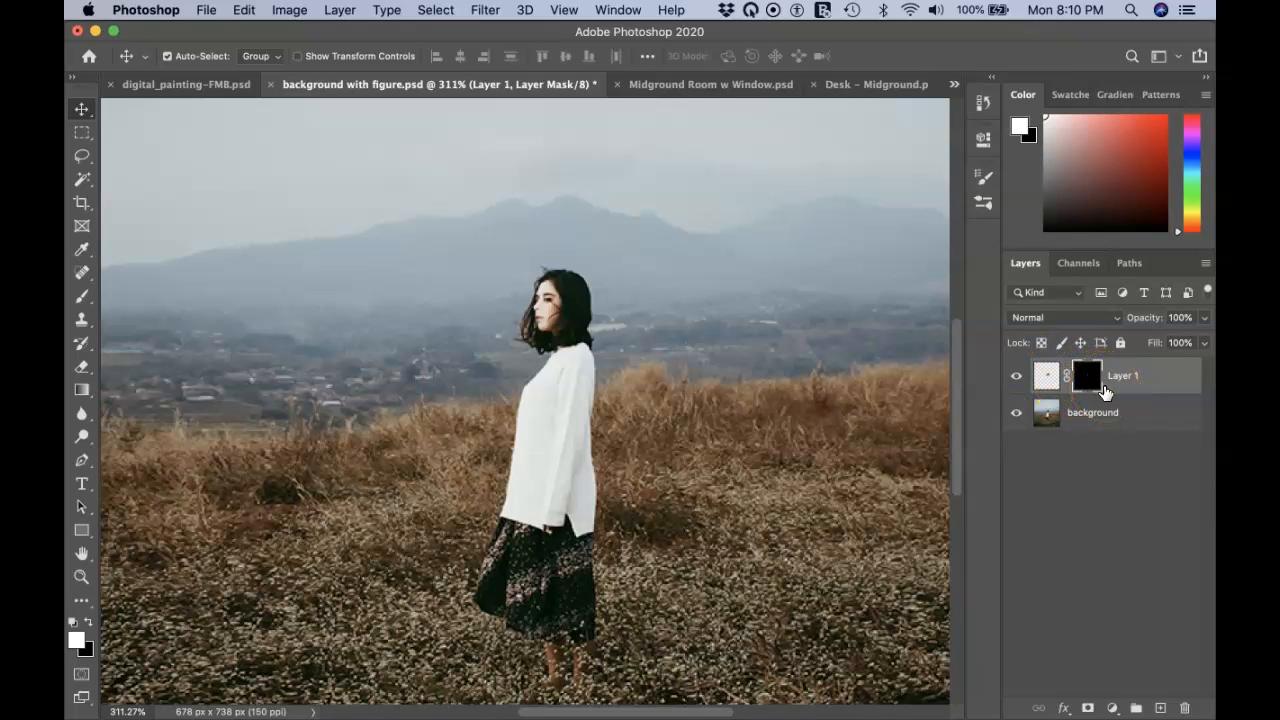
pyautogui.click(1100, 388)
pyautogui.click(1050, 385)
# Review the other source documents: Midground Room w Window.psd, Desk - Midground.psd and the dunce cap foreground figure
pyautogui.click(685, 90)
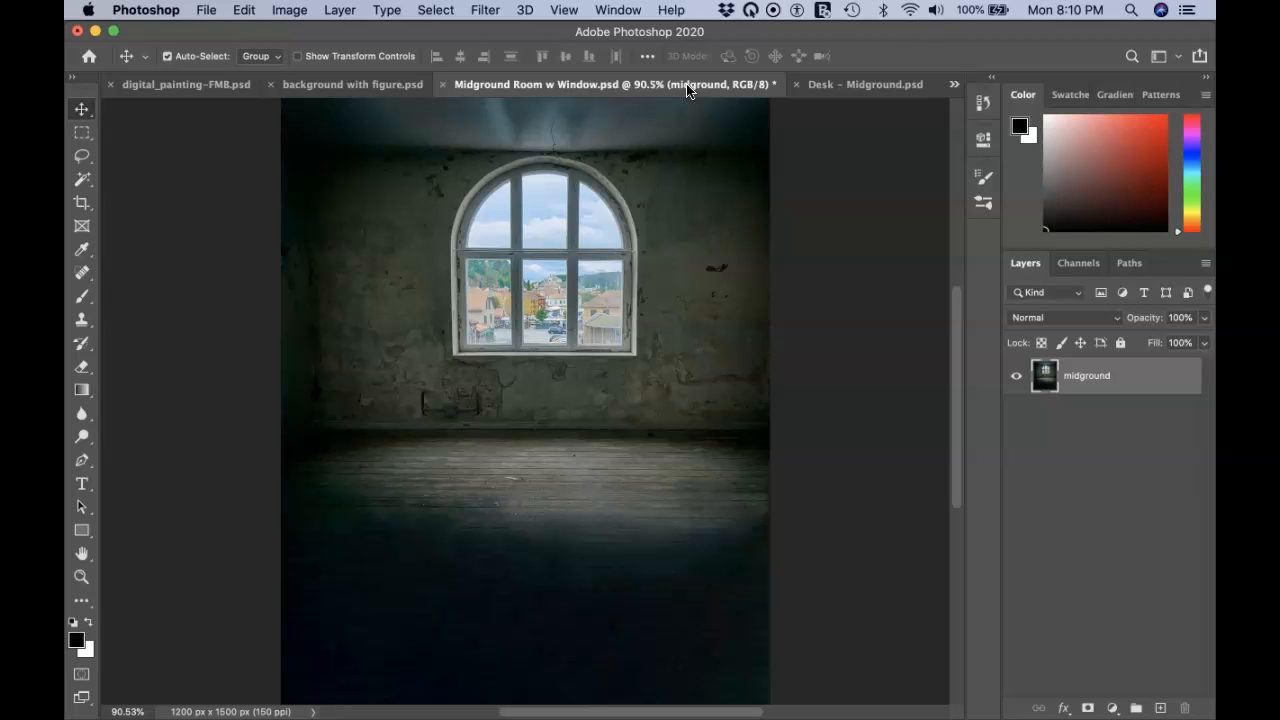
pyautogui.click(805, 84)
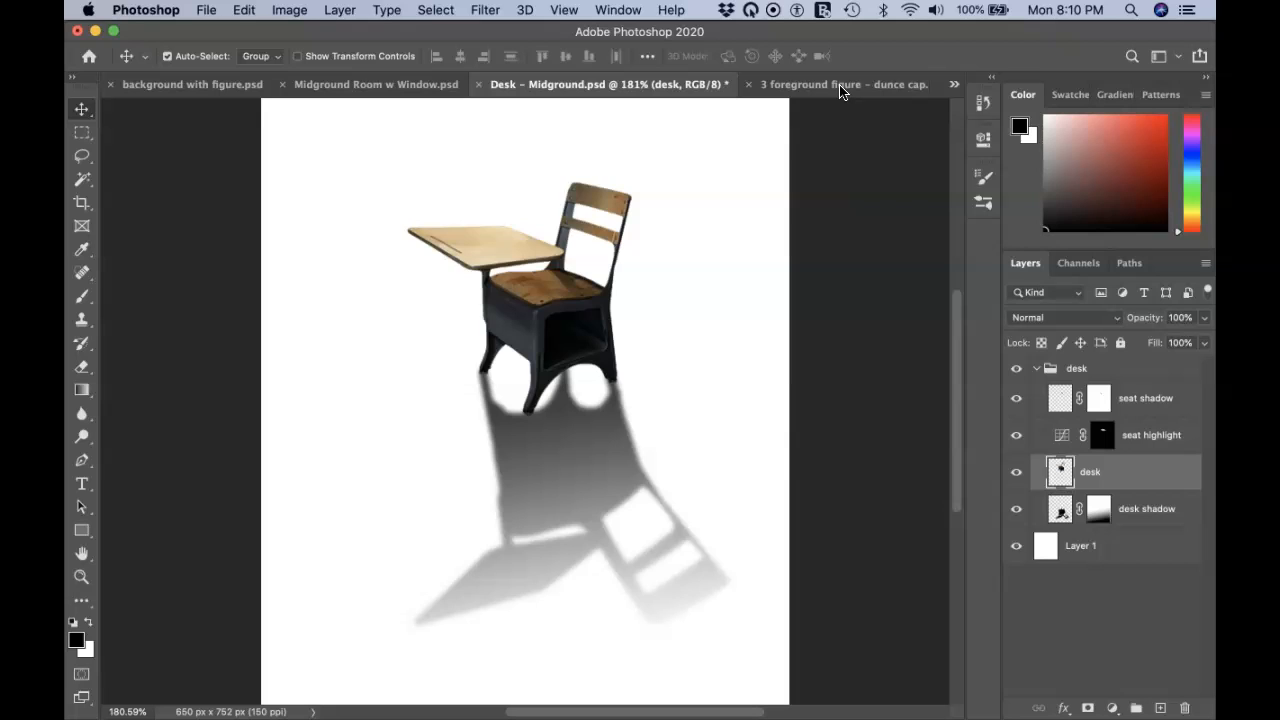
pyautogui.click(954, 85)
pyautogui.click(986, 155)
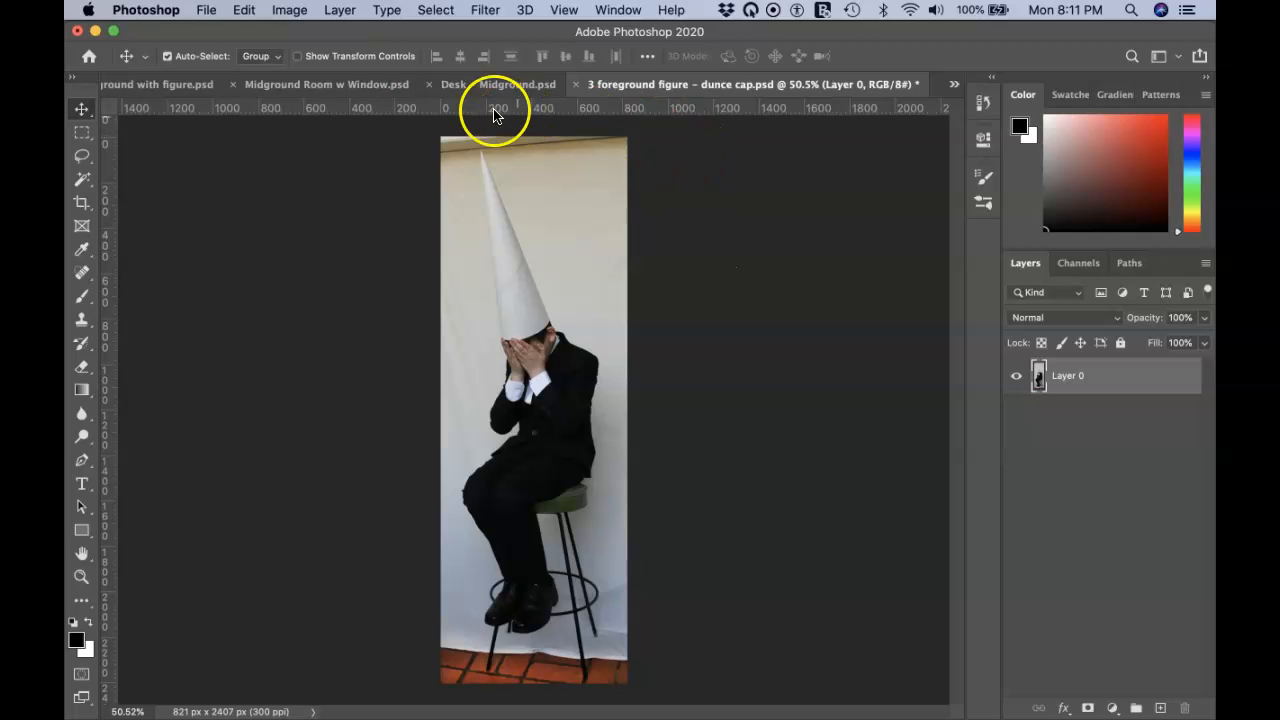
# Copy Layer 1 and background together from background with figure.psd into Midground Room w Window.psd and link the two layers
pyautogui.click(146, 88)
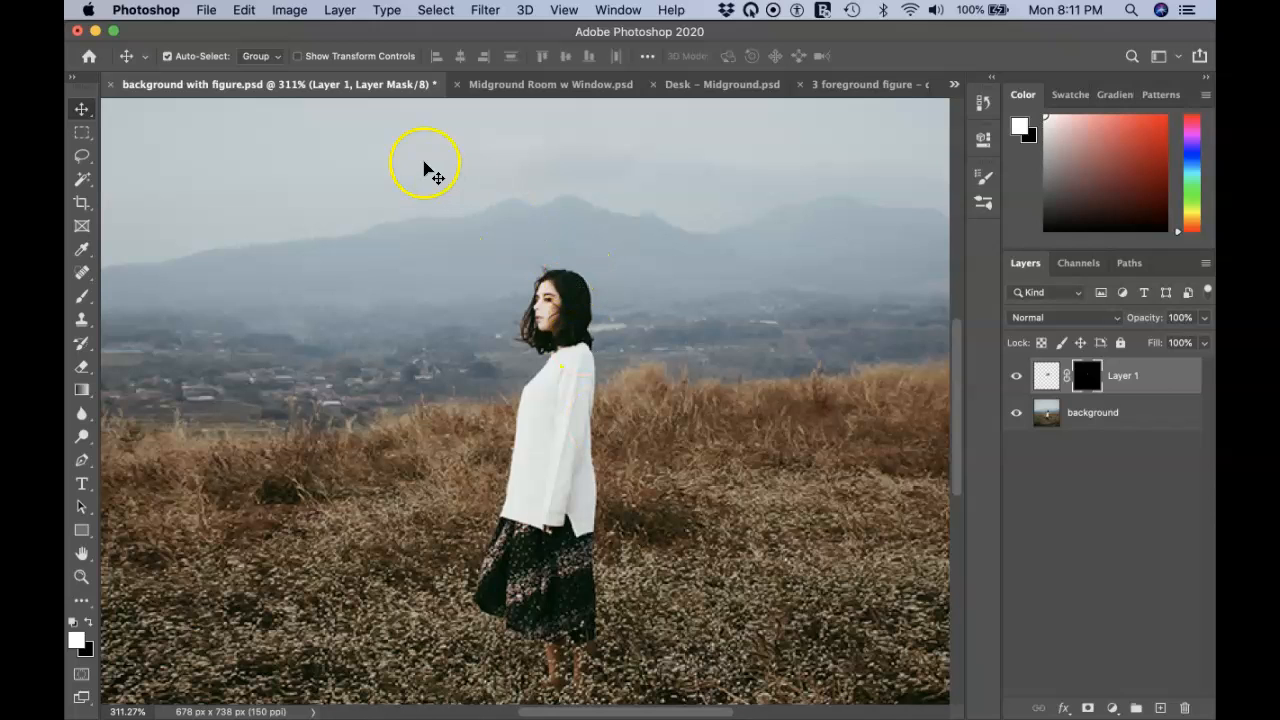
pyautogui.click(1140, 418)
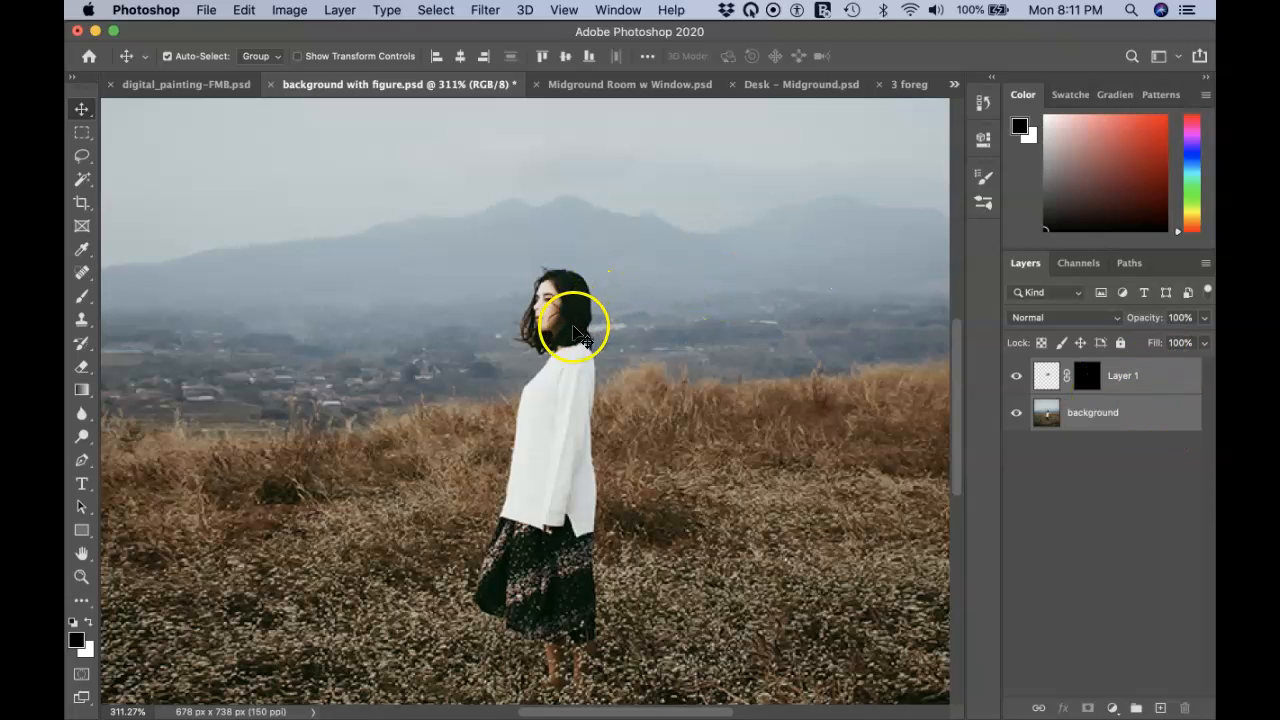
pyautogui.moveTo(578, 337); pyautogui.dragTo(608, 270)
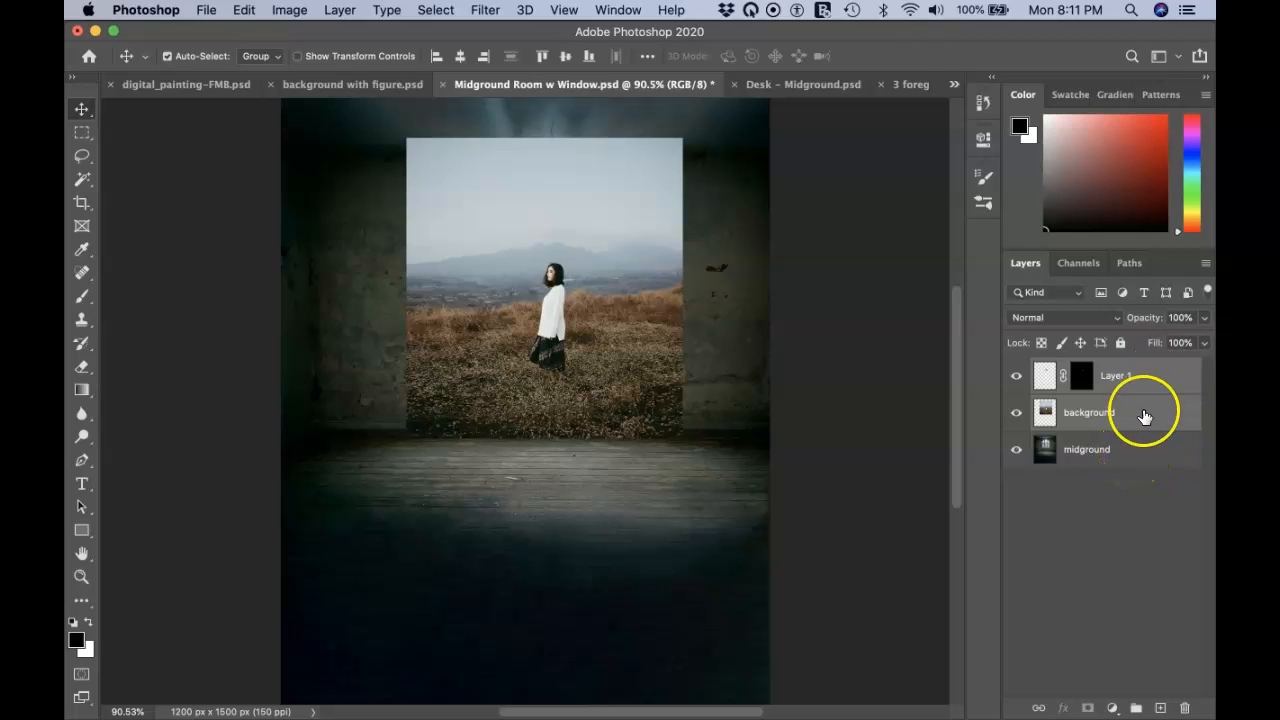
pyautogui.click(1039, 709)
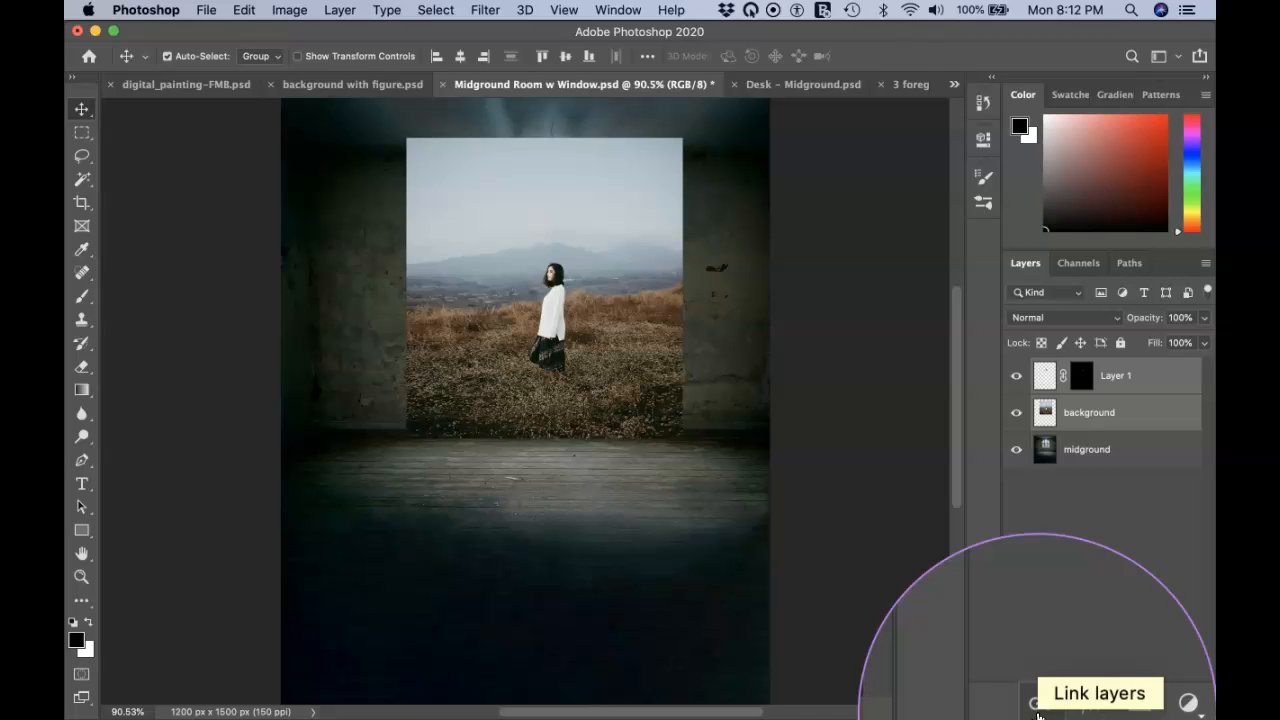
pyautogui.click(1038, 708)
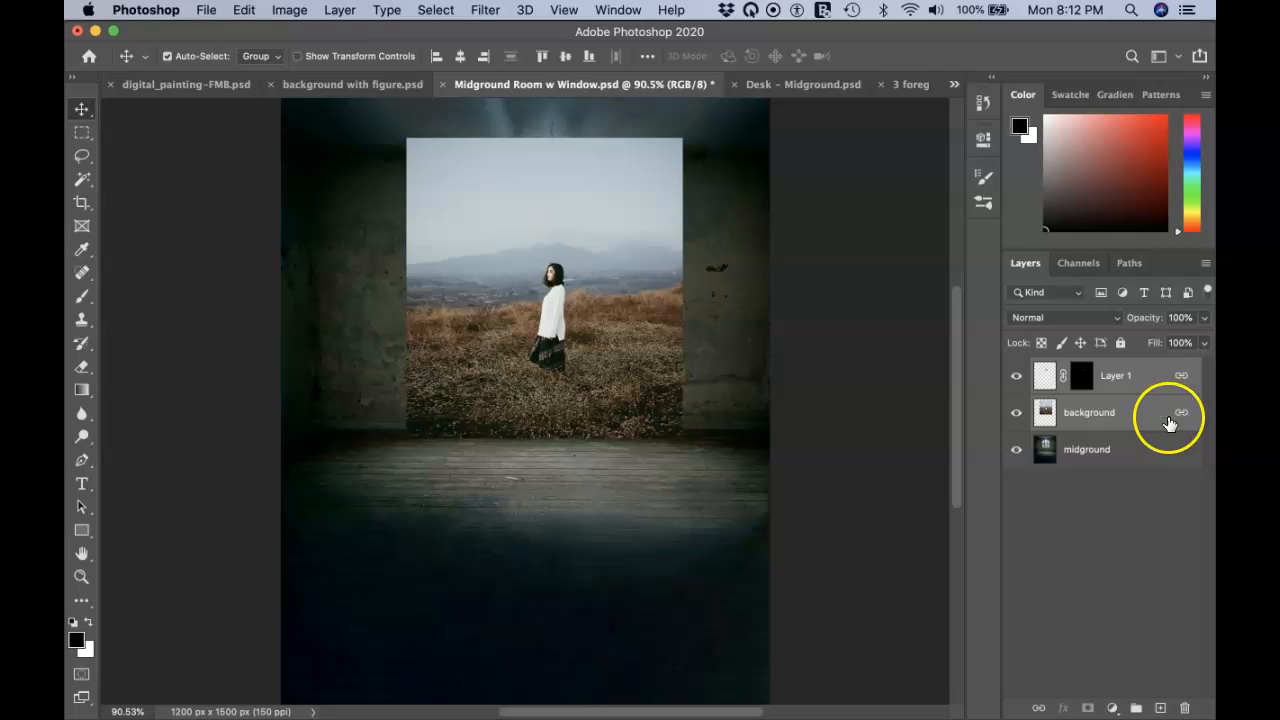
# Move the midground layer to the top of the layer stack, above Layer 1 and background
pyautogui.moveTo(1105, 461); pyautogui.dragTo(1132, 470)
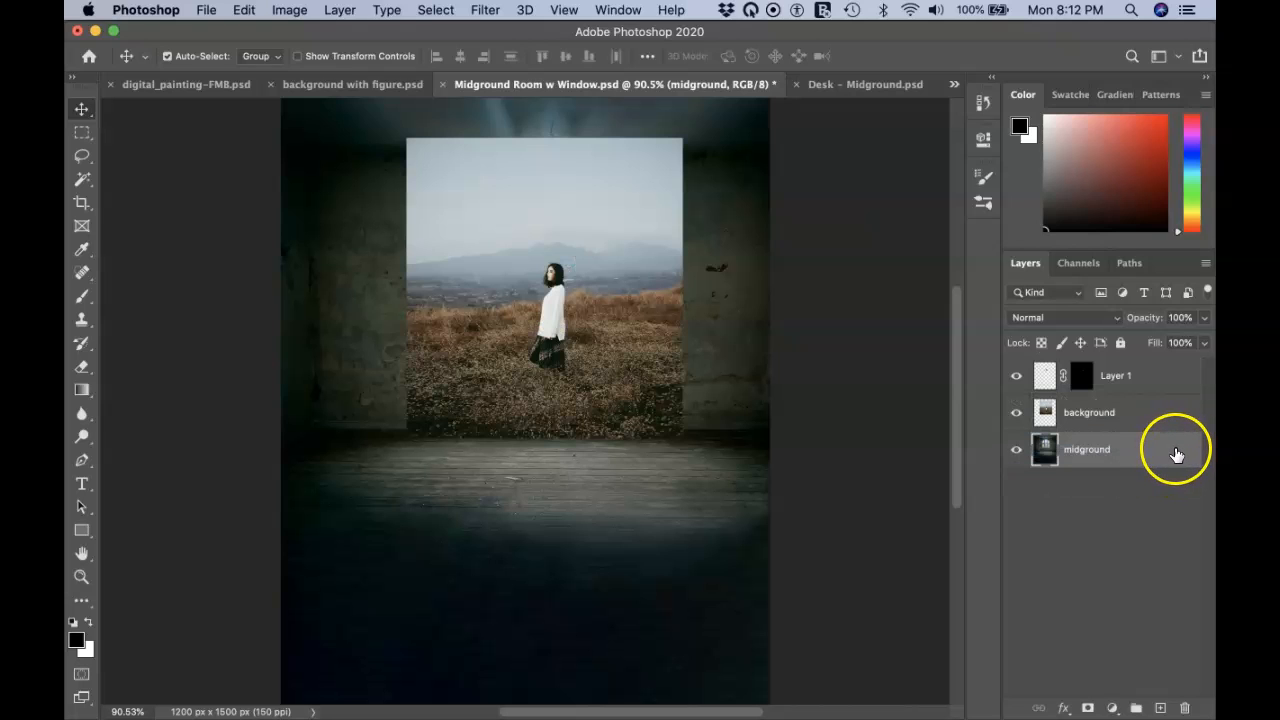
pyautogui.moveTo(1143, 452); pyautogui.dragTo(1137, 373)
pyautogui.click(1128, 390)
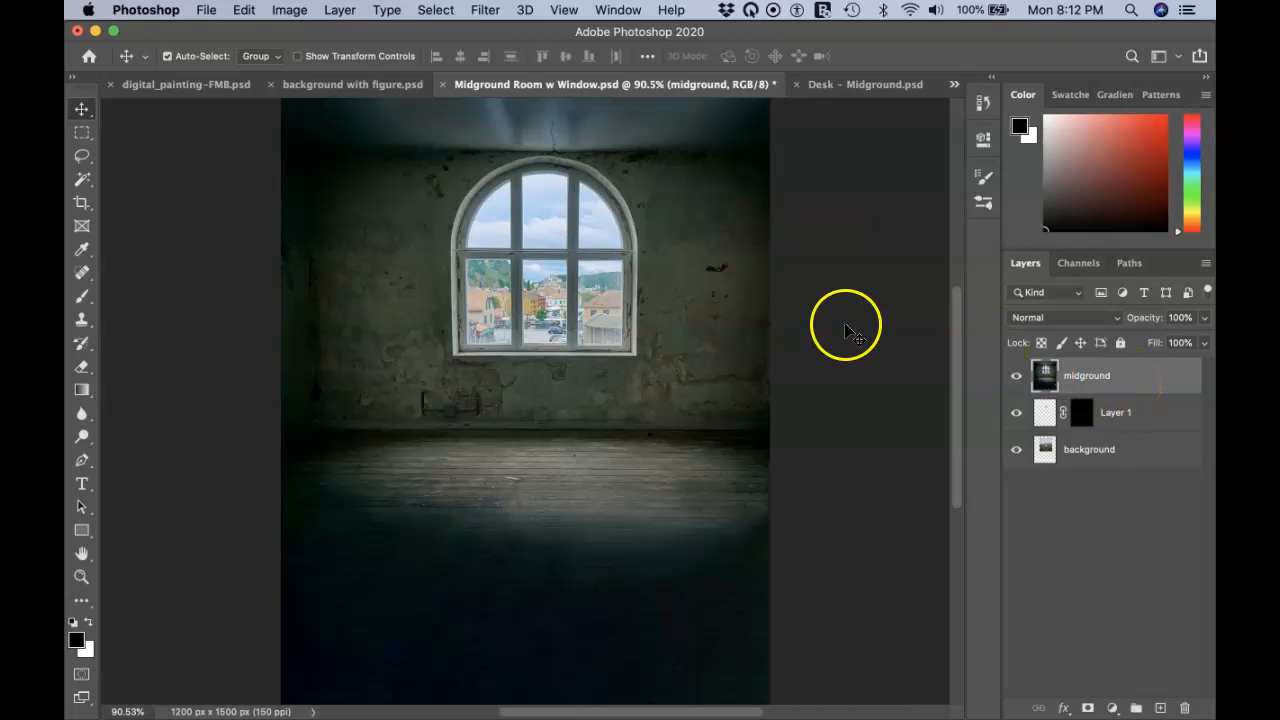
# Load the document's saved selection of the window panes as a new selection
pyautogui.click(484, 20)
pyautogui.click(436, 12)
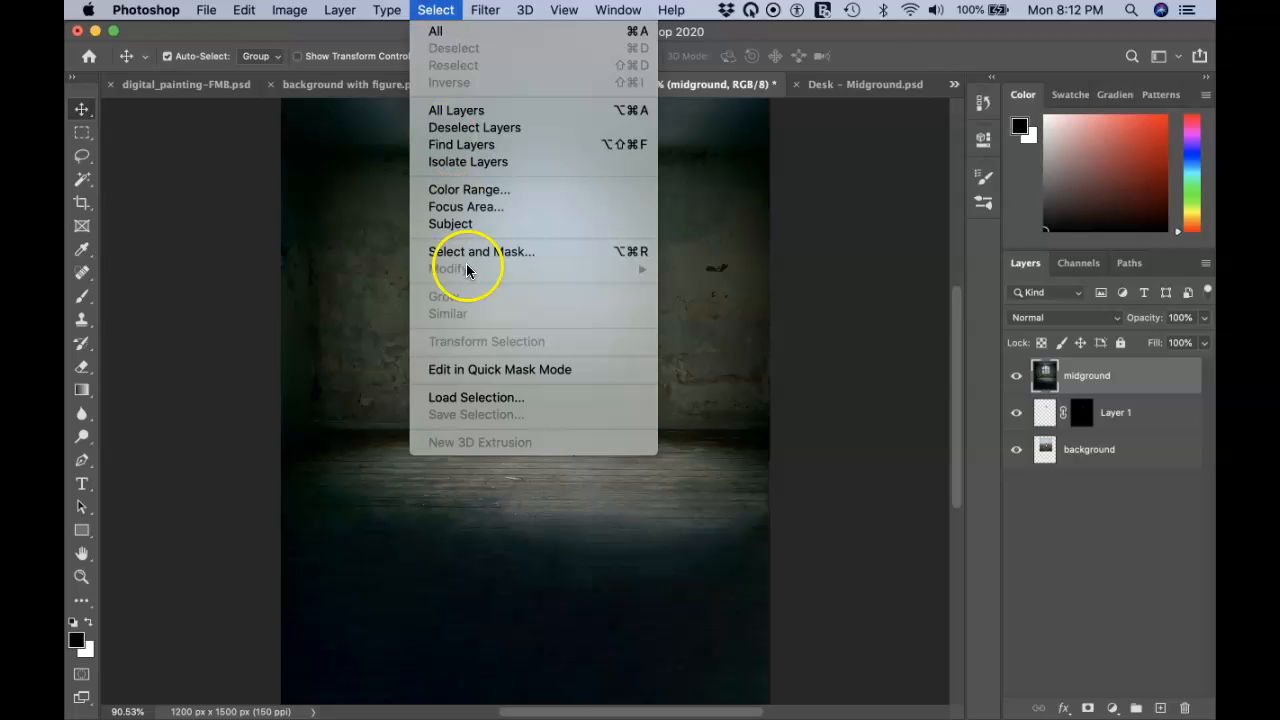
pyautogui.click(503, 400)
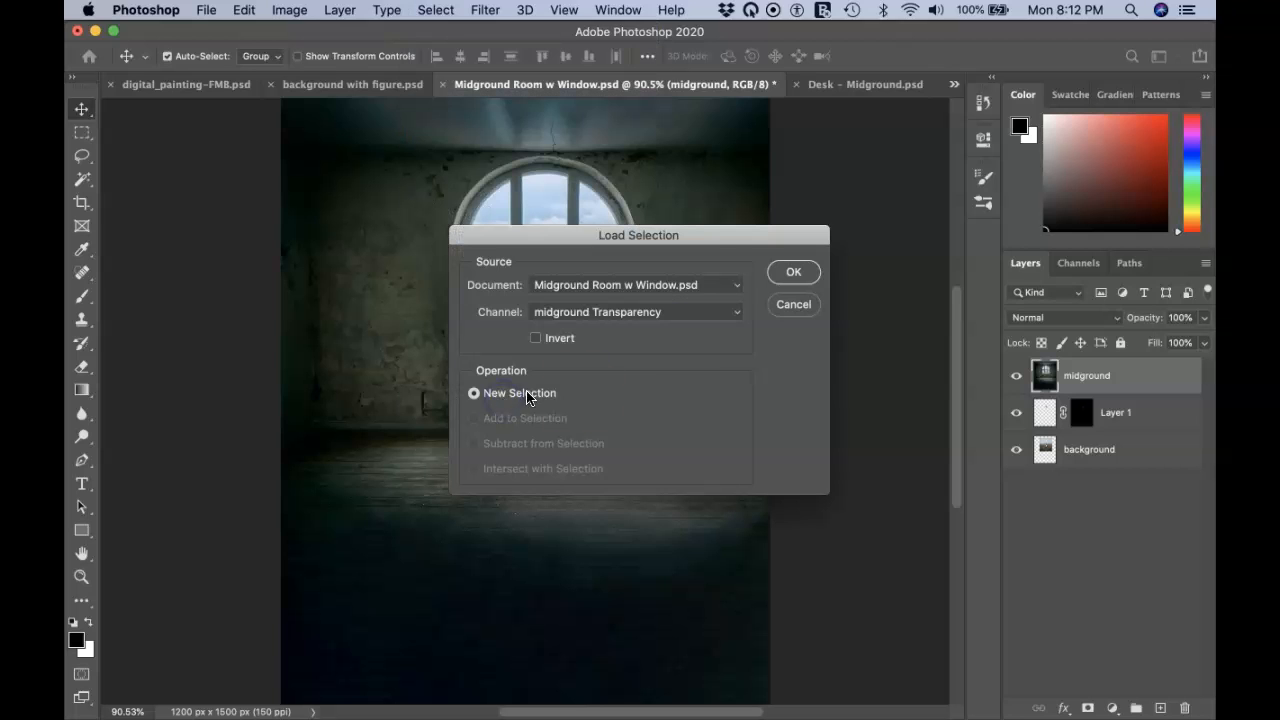
pyautogui.click(698, 317)
pyautogui.click(680, 343)
pyautogui.click(793, 273)
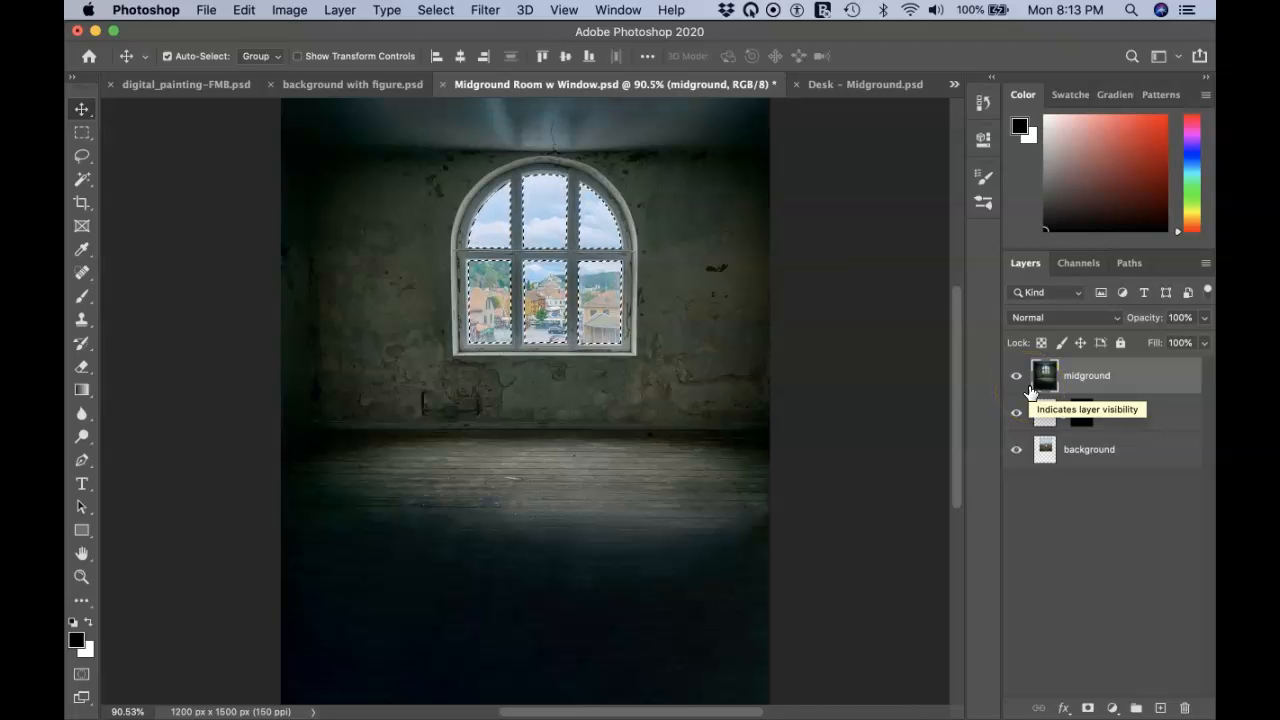
# Delete the selected window pane areas from the midground layer and deselect
pyautogui.press('BackSpace')
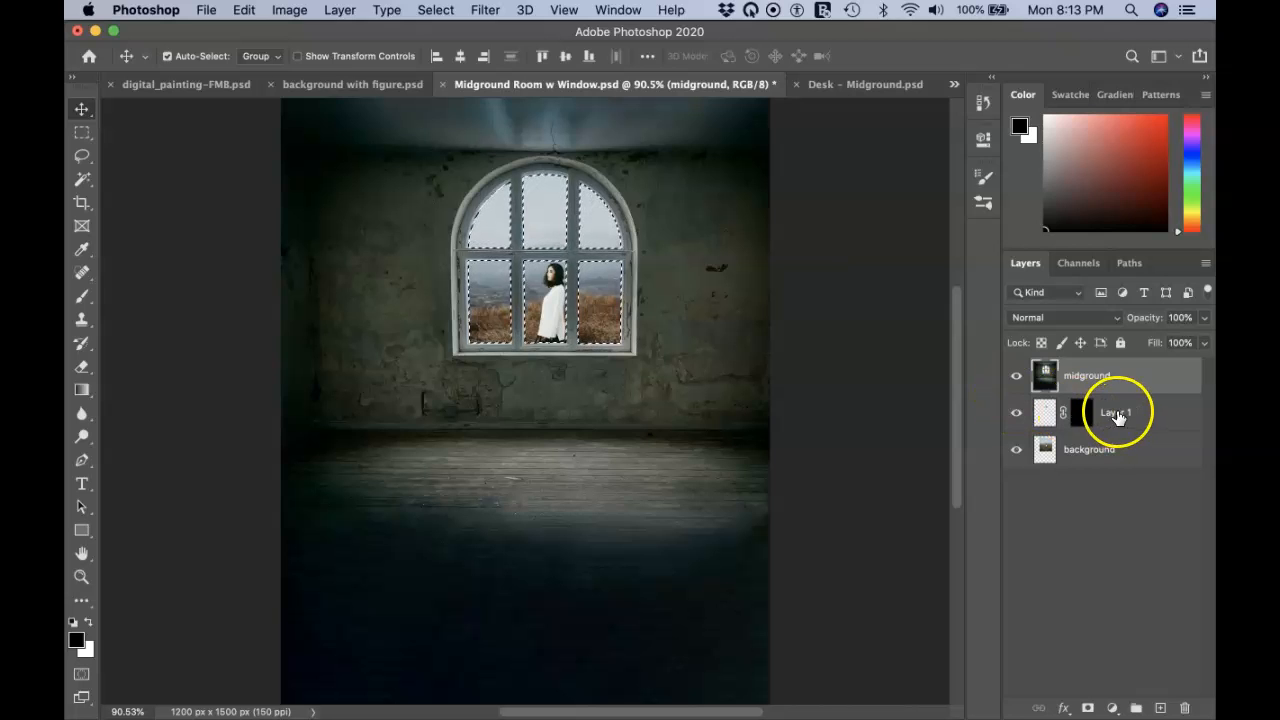
pyautogui.scroll(-4, 700, 210)
pyautogui.hscroll(5, 700, 210)
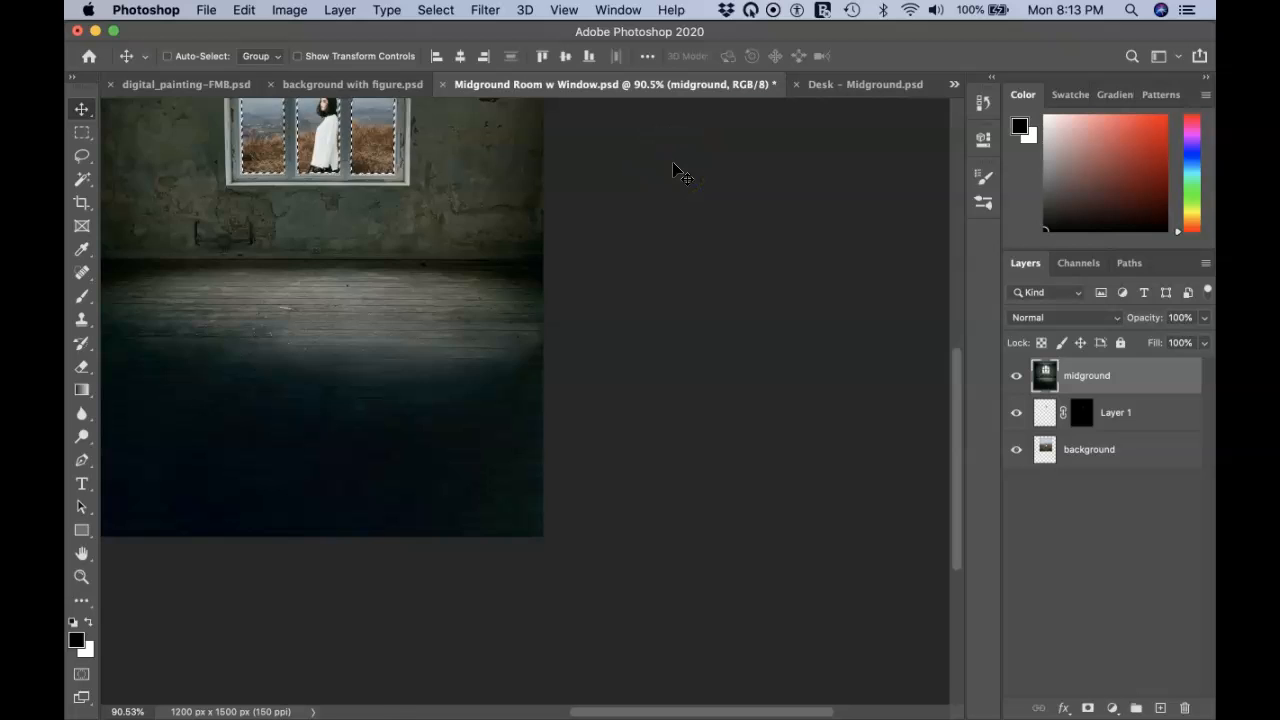
pyautogui.press('super+0')
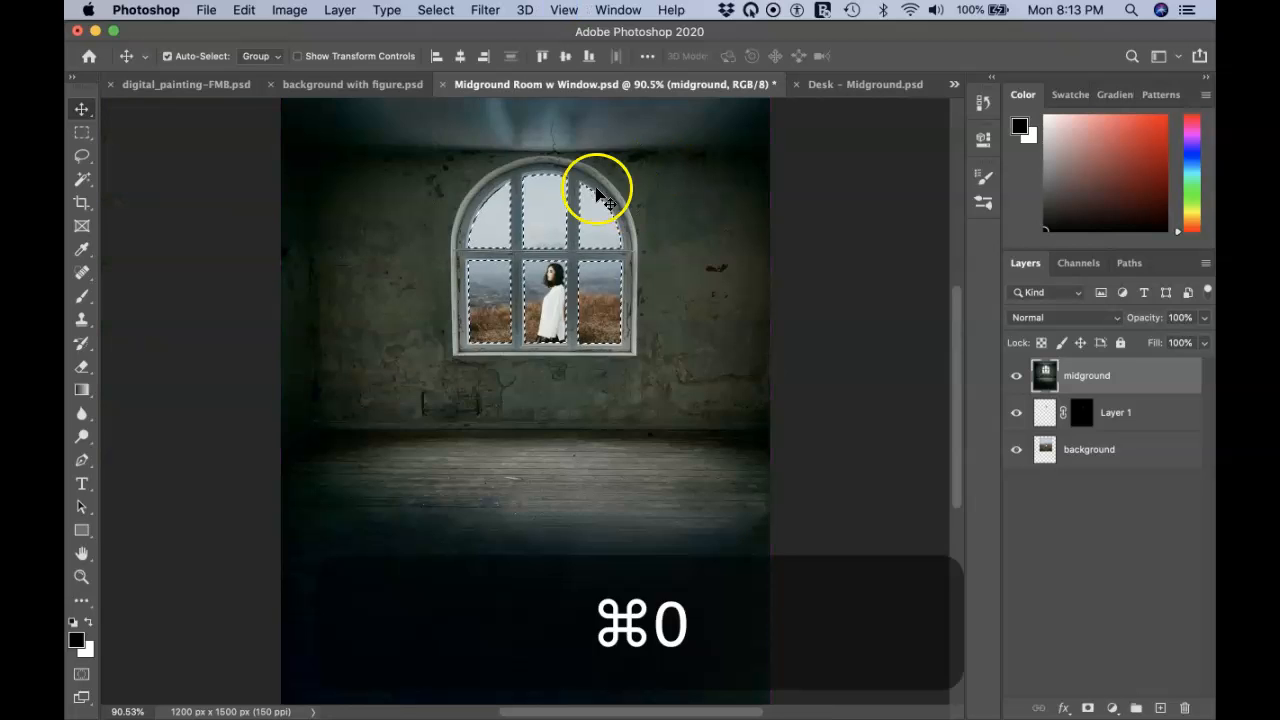
pyautogui.click(432, 10)
pyautogui.click(448, 49)
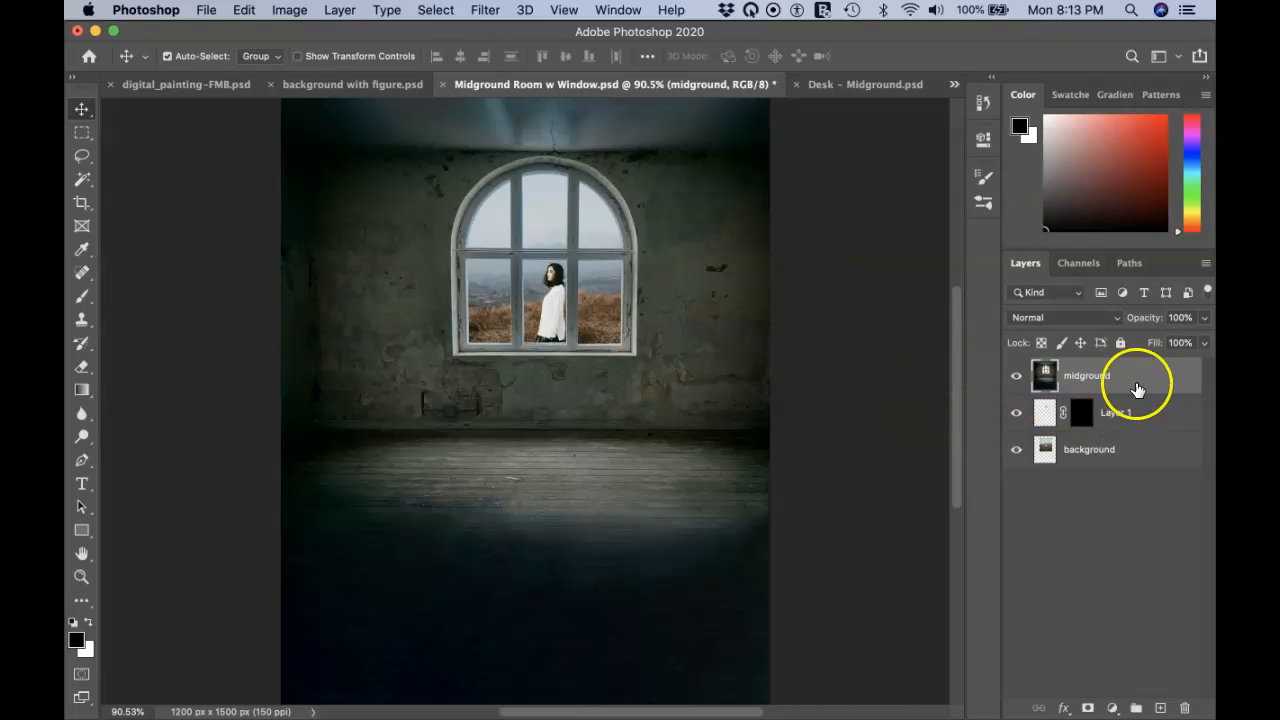
# Reposition the linked background layers so the woman stands in the window's lower right pane
pyautogui.press('v')
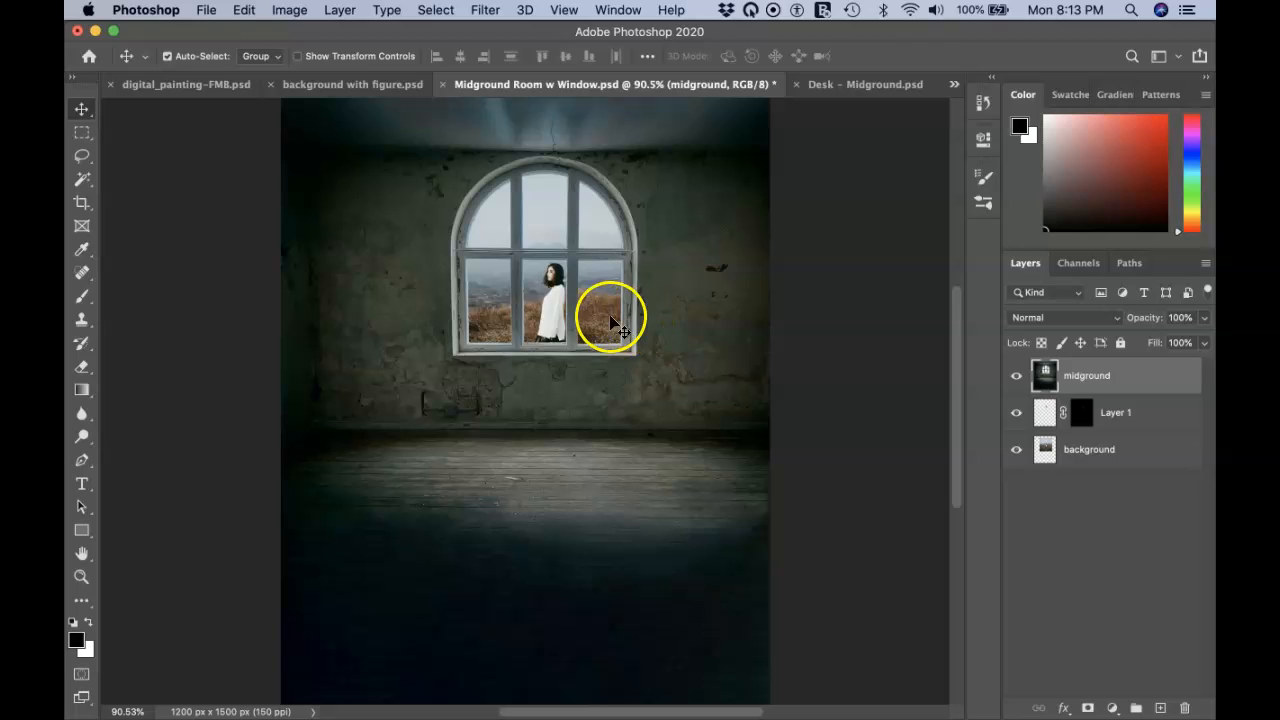
pyautogui.moveTo(543, 310); pyautogui.dragTo(590, 330)
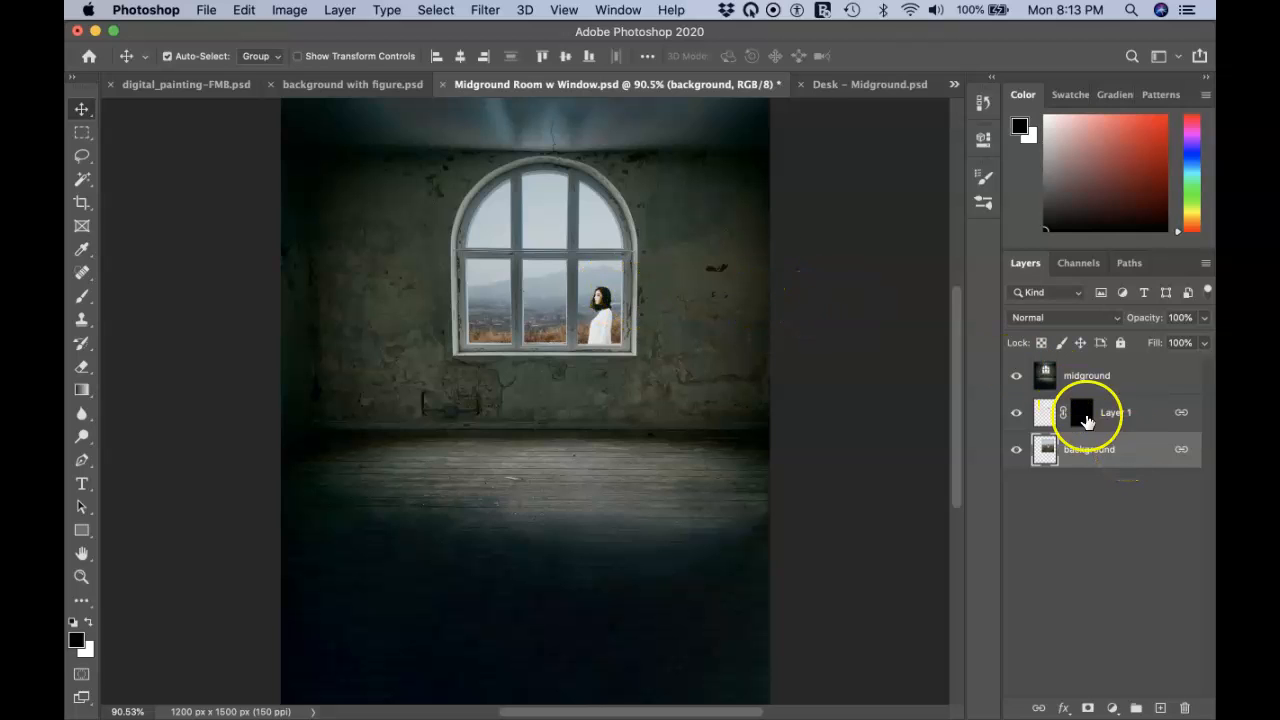
# Switch to Desk - Midground.psd and view the desk shadow layer in isolation, then show all layers again
pyautogui.click(852, 87)
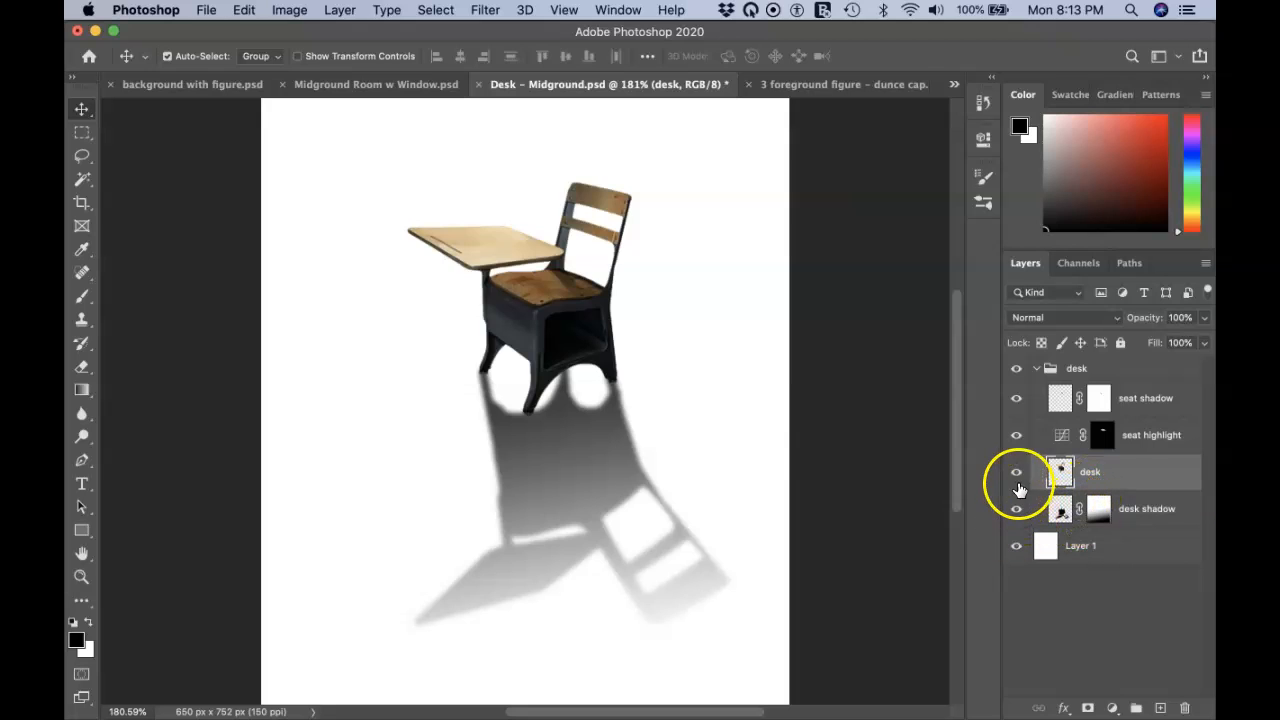
pyautogui.keyDown('alt'); pyautogui.click(1016, 512); pyautogui.keyUp('alt')
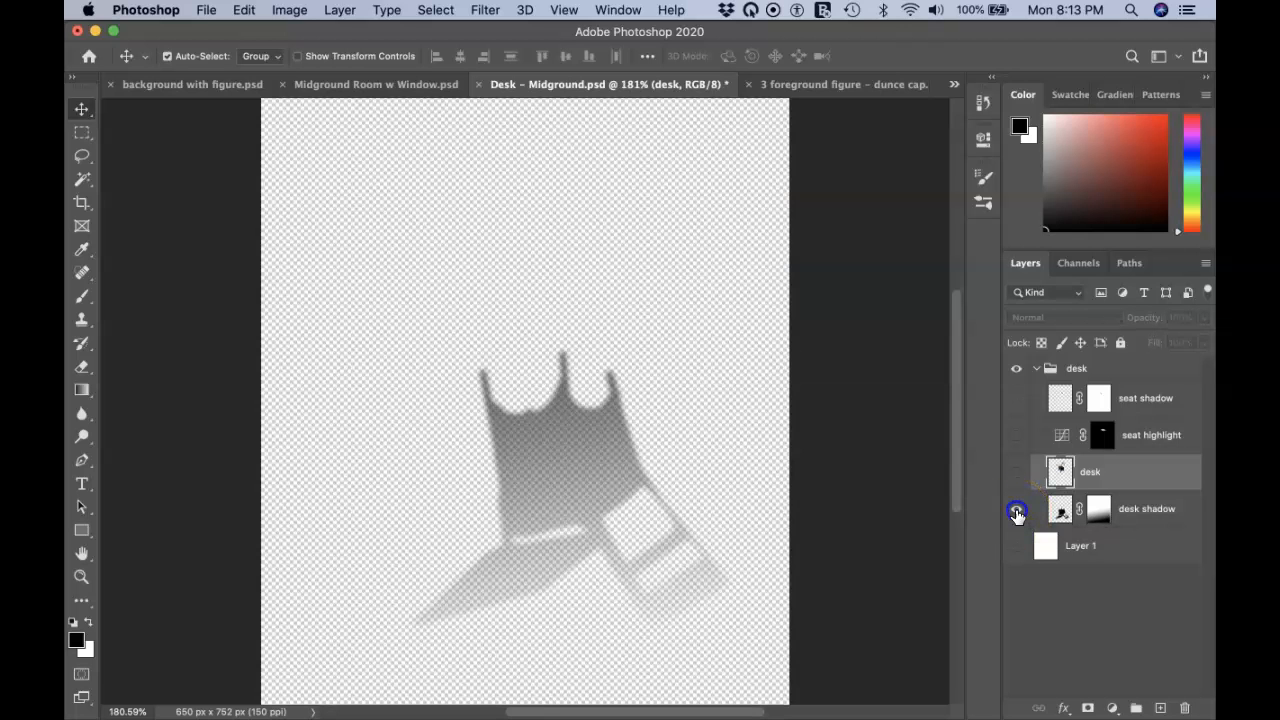
pyautogui.keyDown('alt'); pyautogui.click(1016, 512); pyautogui.keyUp('alt')
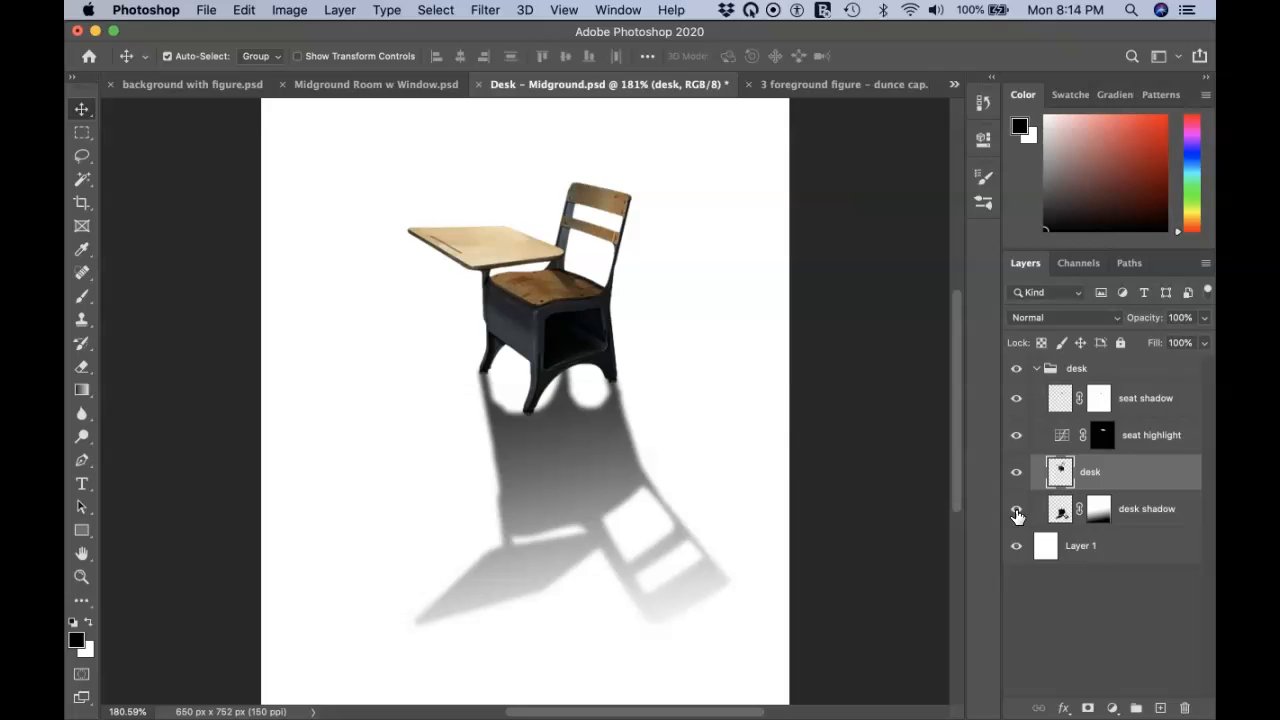
# Lower the desk shadow layer's opacity to 20%
pyautogui.click(1108, 482)
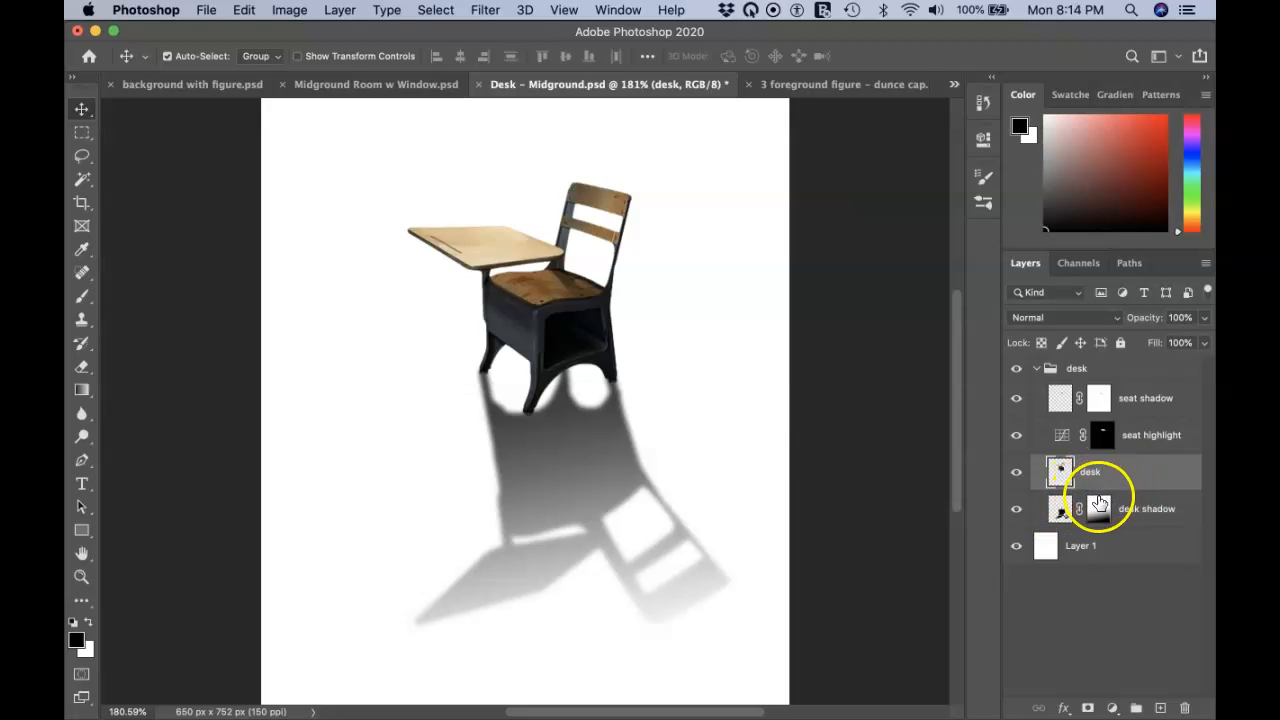
pyautogui.click(1086, 512)
pyautogui.press('7')
pyautogui.press('8')
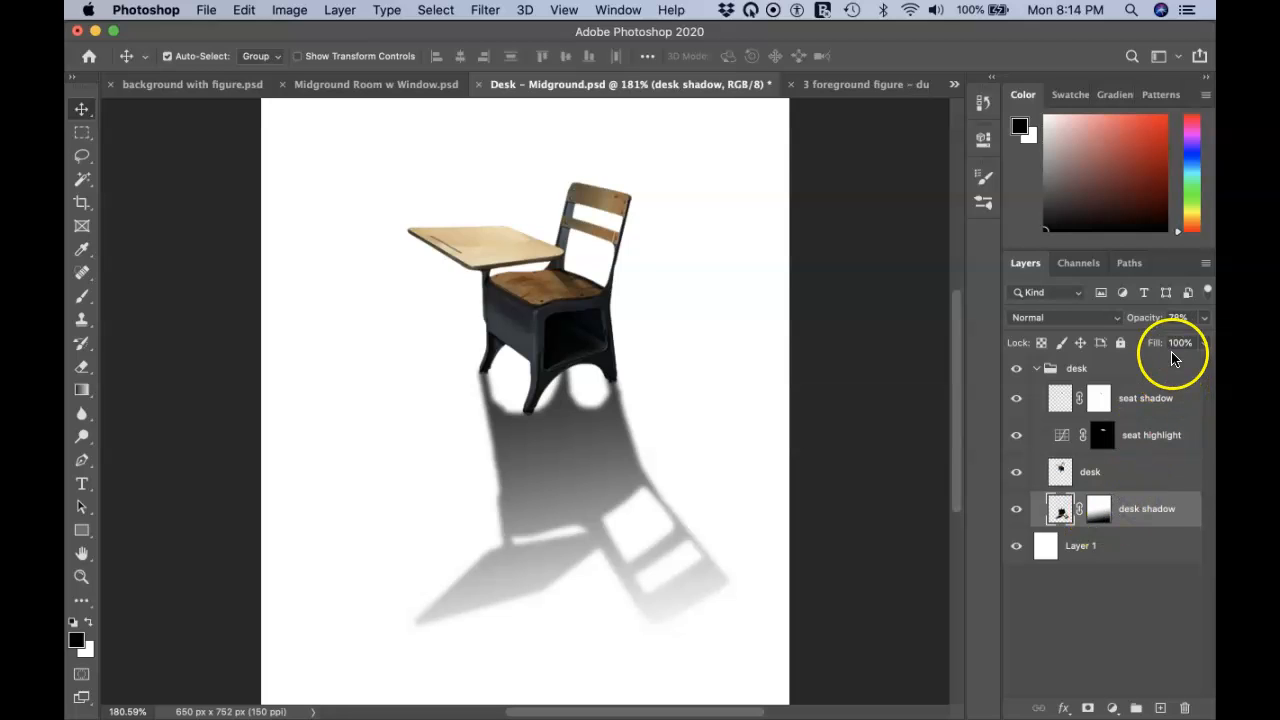
pyautogui.moveTo(1152, 318); pyautogui.dragTo(1096, 324)
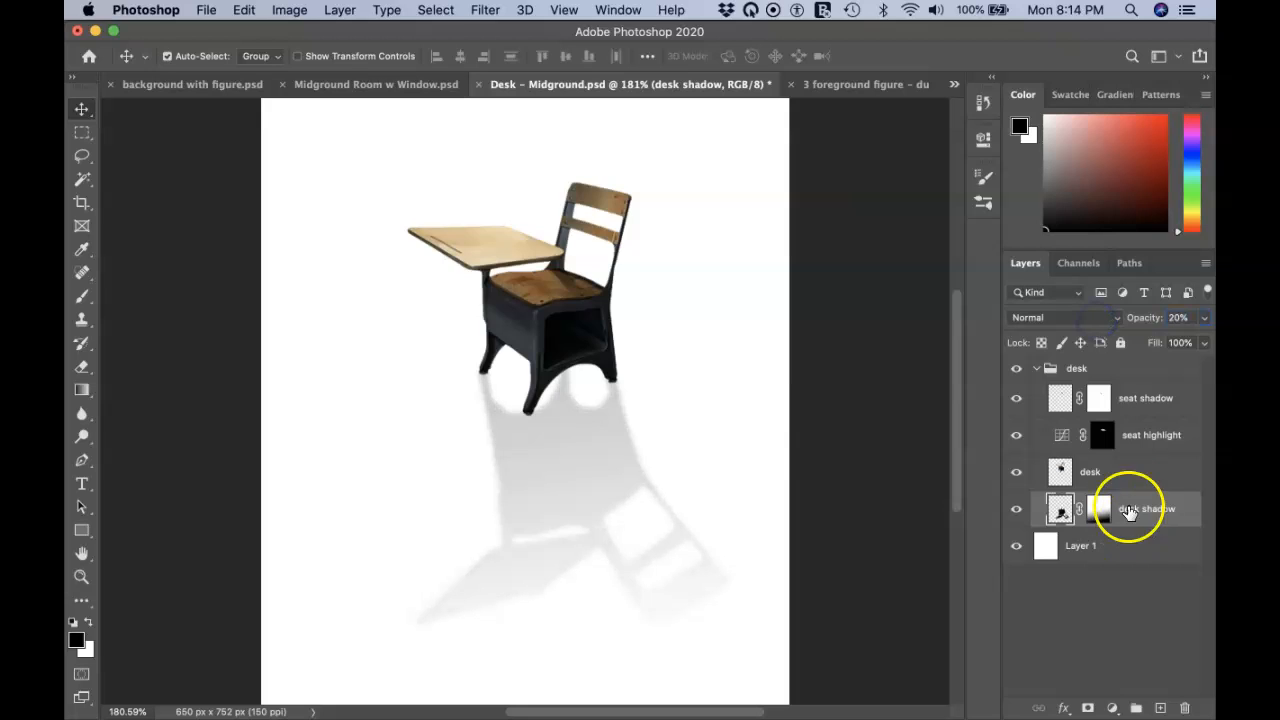
# Duplicate the desk layer within Desk - Midground.psd as "desk copy"
pyautogui.click(1121, 476)
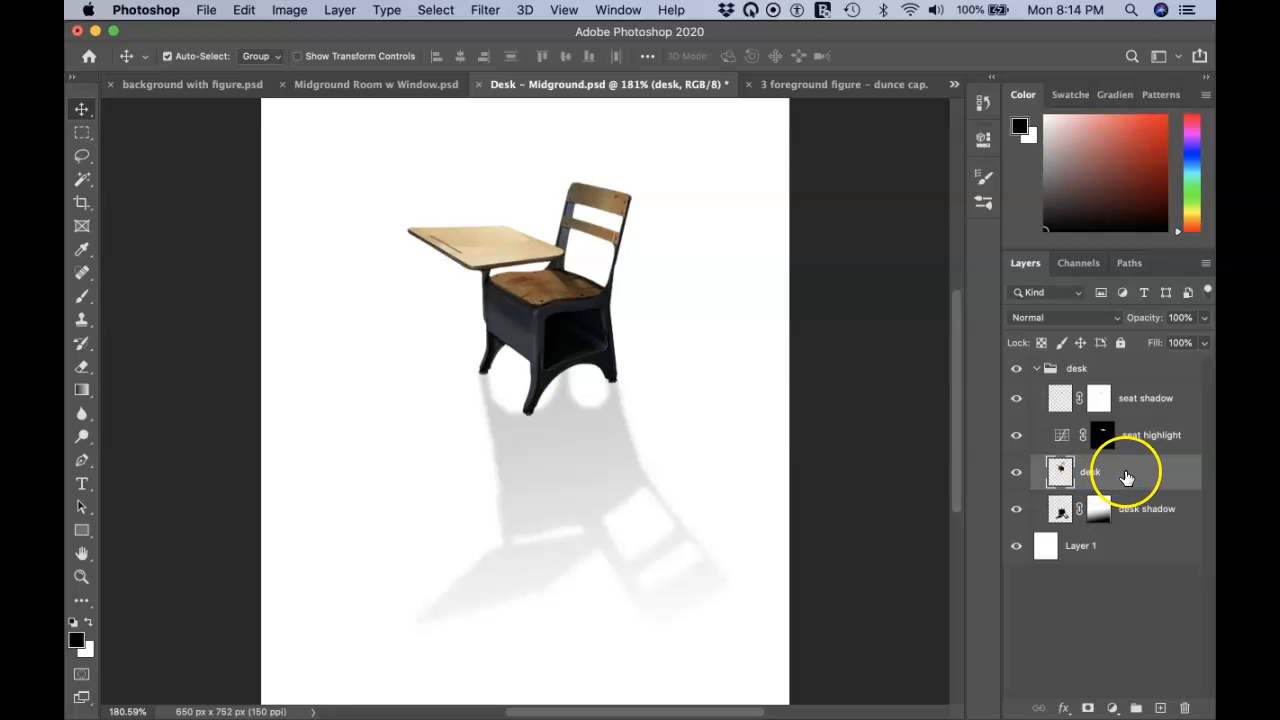
pyautogui.rightClick(1121, 472)
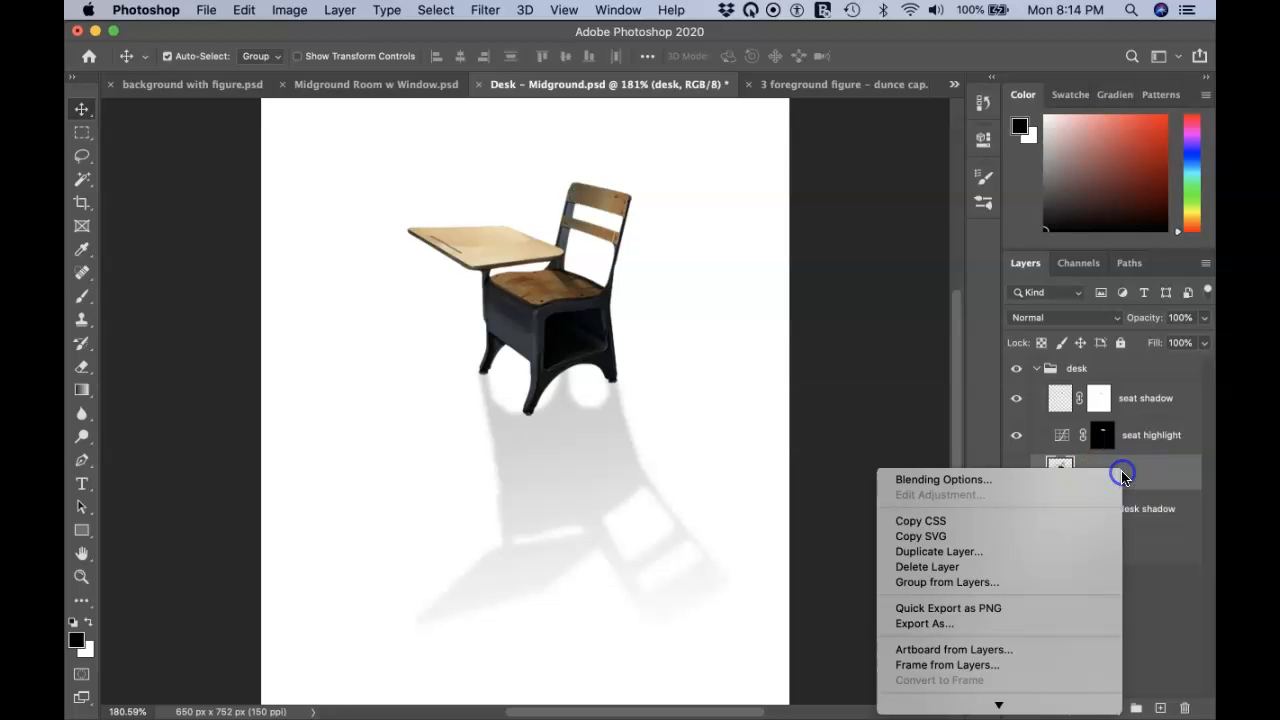
pyautogui.click(1030, 556)
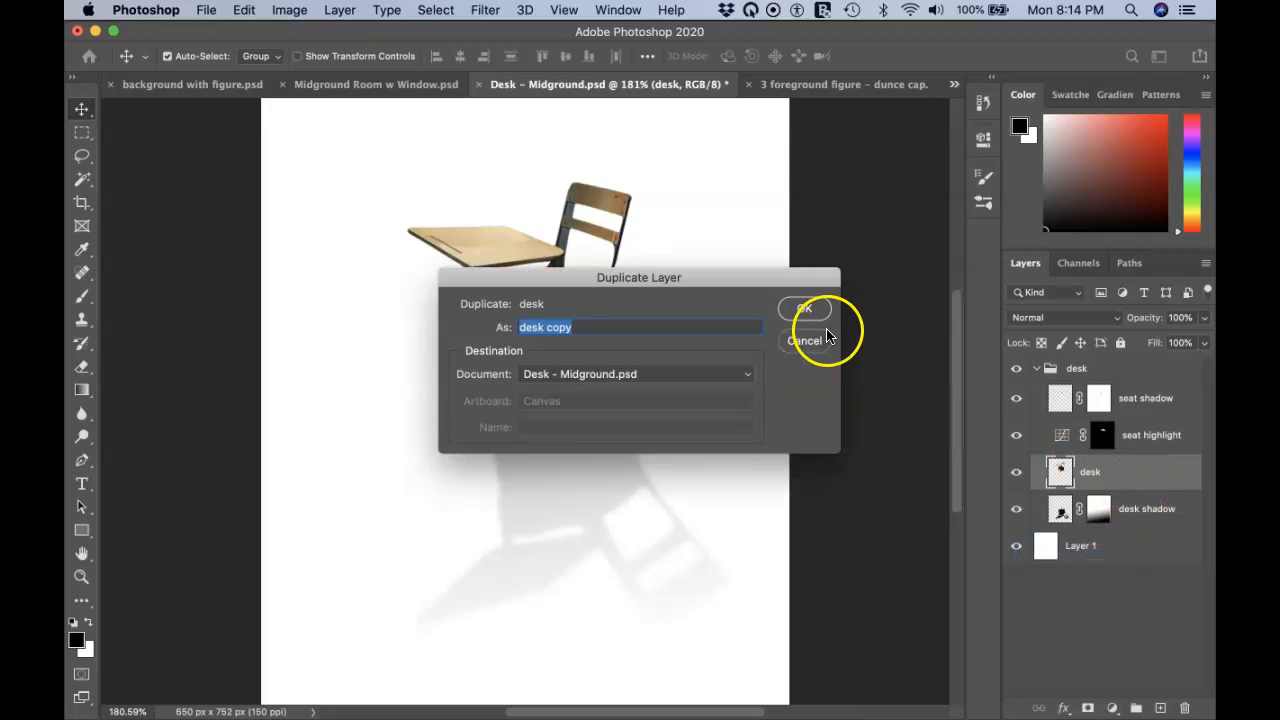
pyautogui.click(808, 308)
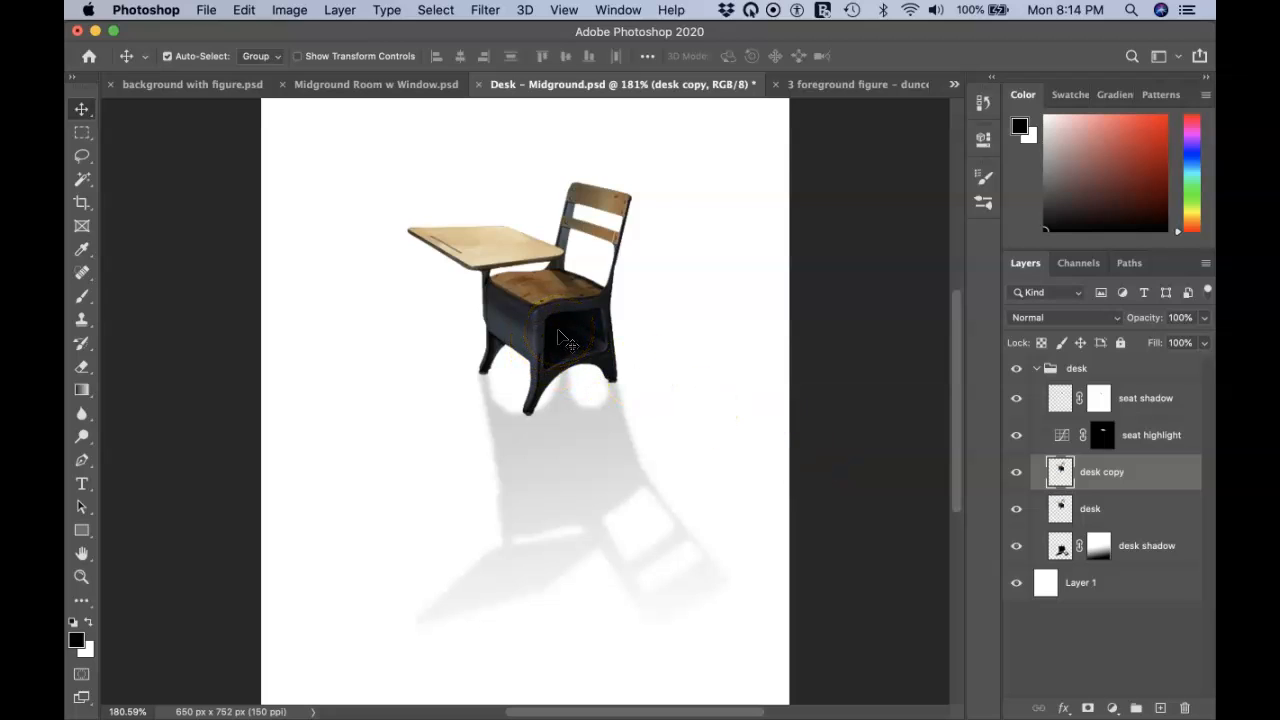
# Flip the desk copy vertically with Free Transform and move it directly below the upright desk so their front legs meet
pyautogui.press('super')
pyautogui.press('super+t')
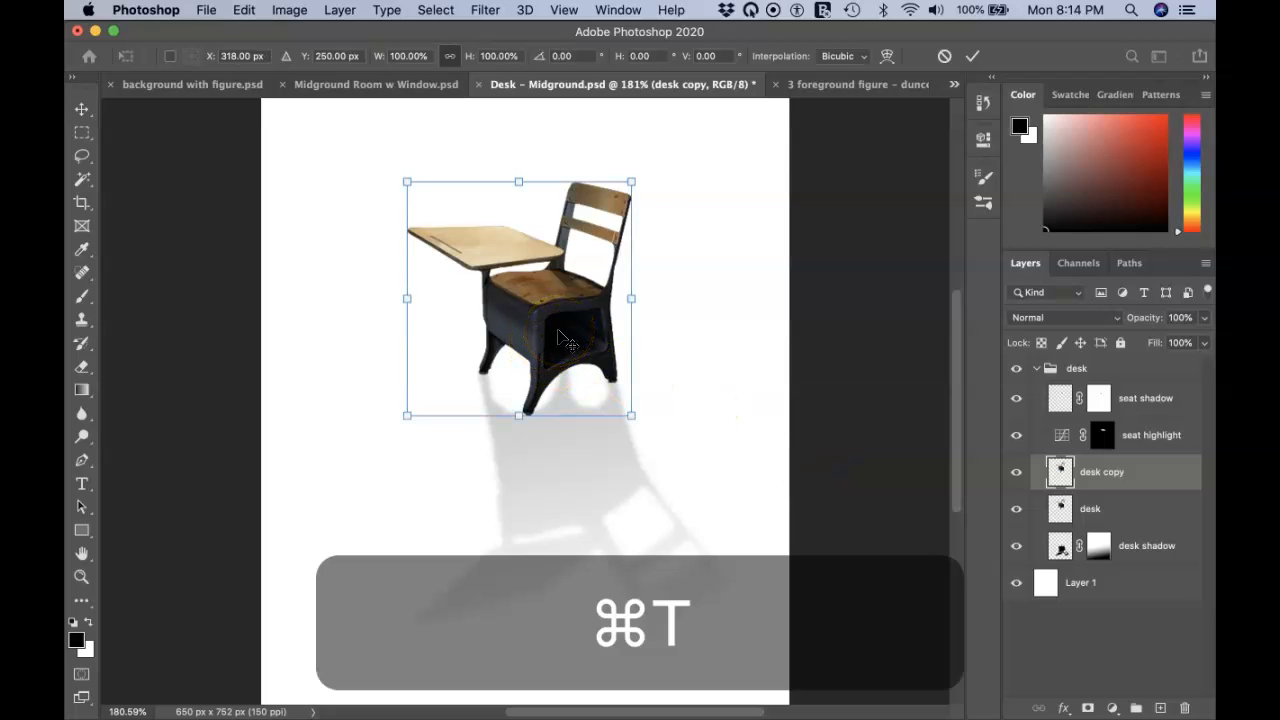
pyautogui.click(551, 339)
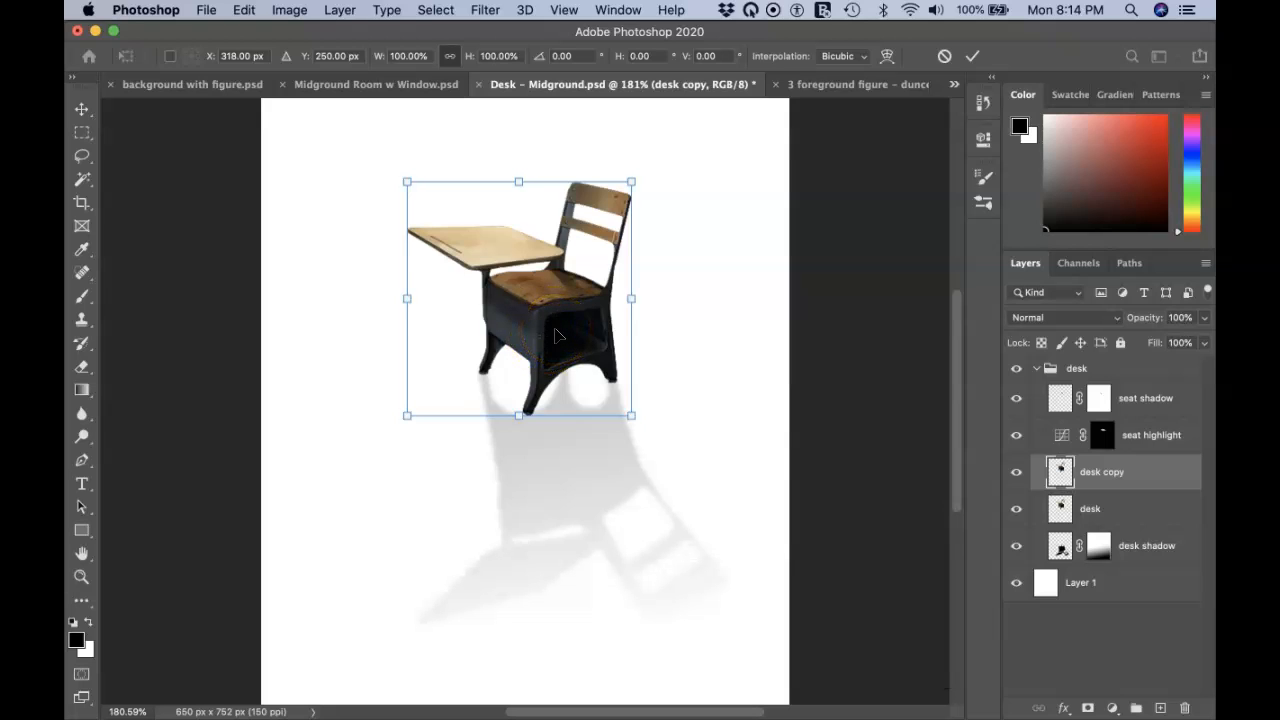
pyautogui.rightClick(540, 338)
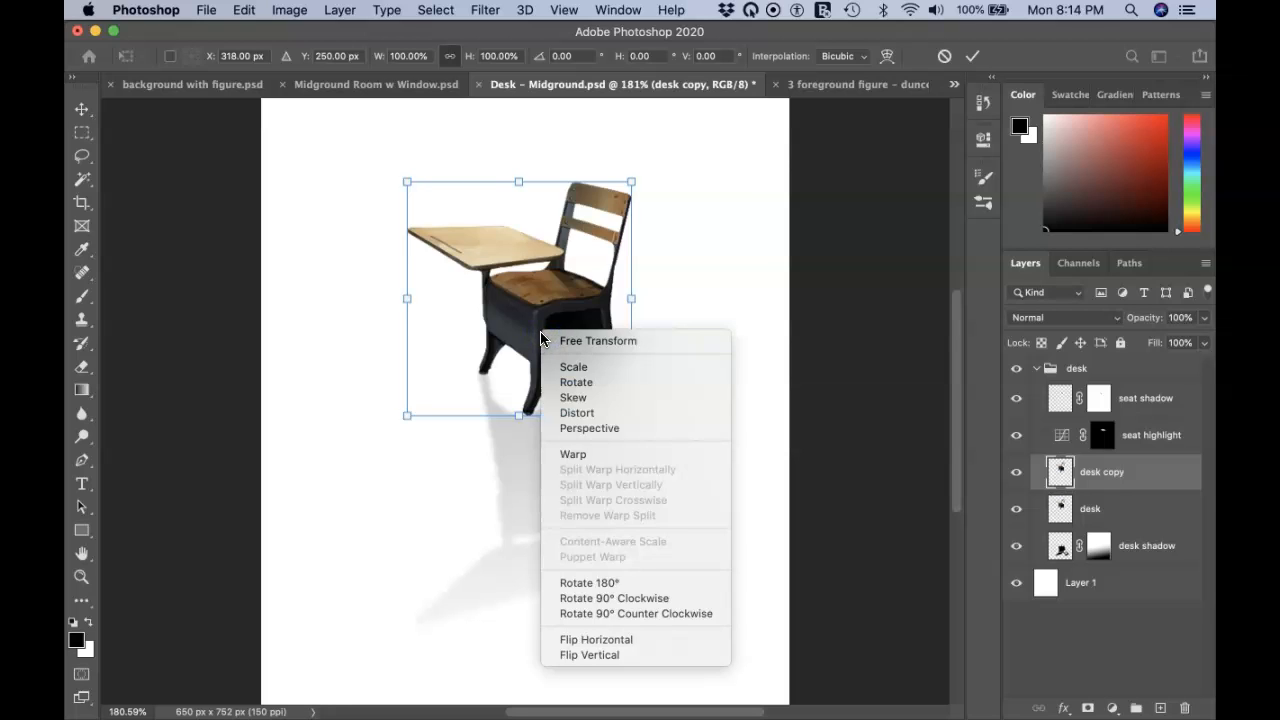
pyautogui.click(637, 655)
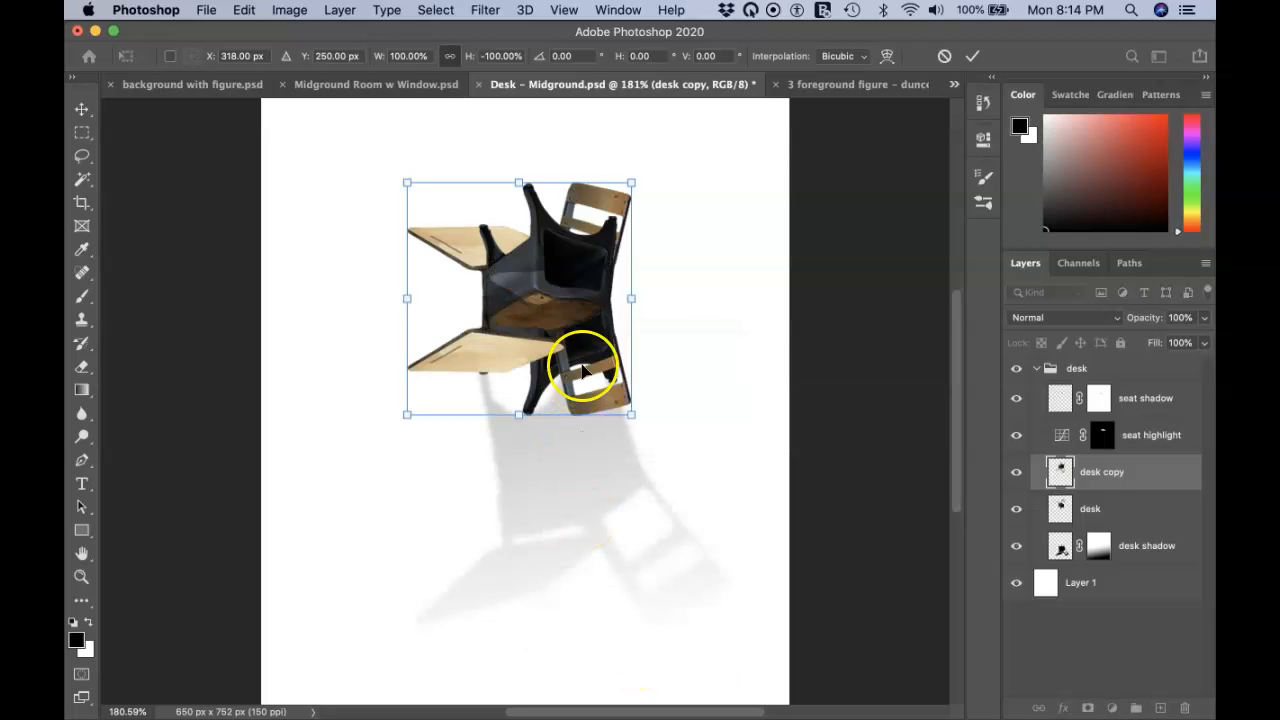
pyautogui.moveTo(557, 326); pyautogui.dragTo(565, 528)
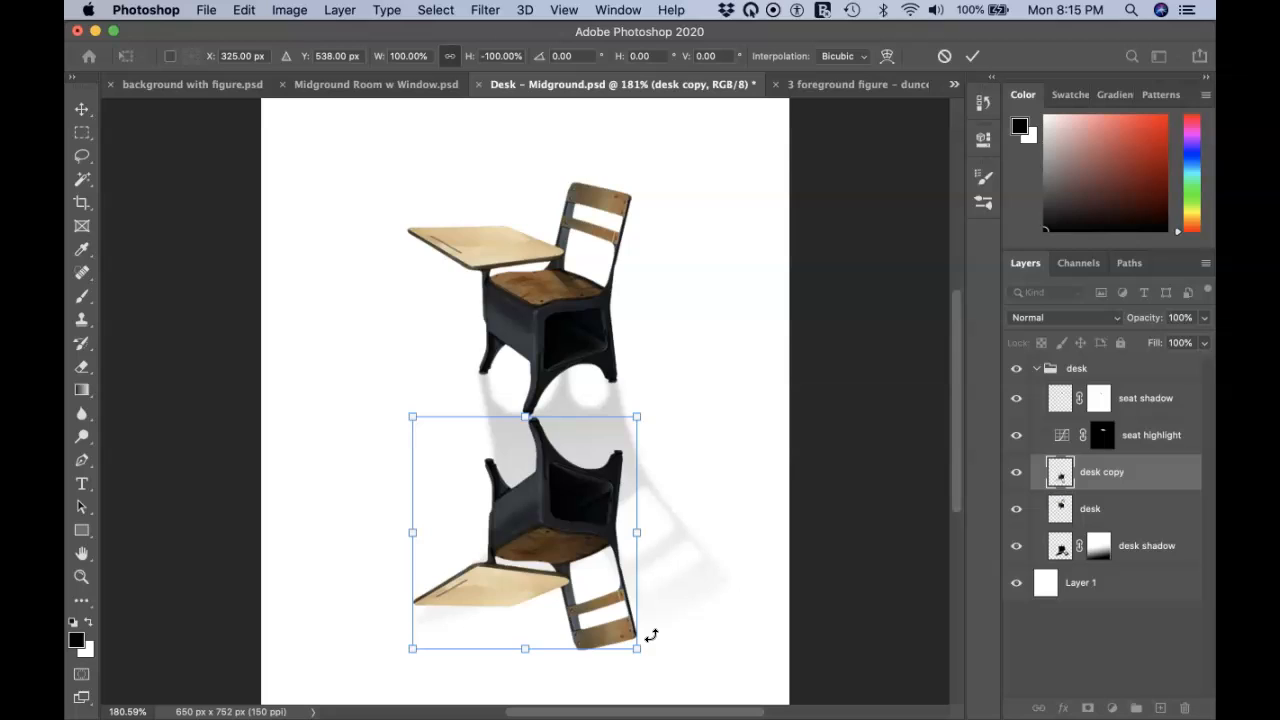
# Widen the flipped copy's lower edge in perspective, rotate it to about -12.8°, and shift it over the existing desk shadow
pyautogui.click(639, 650)
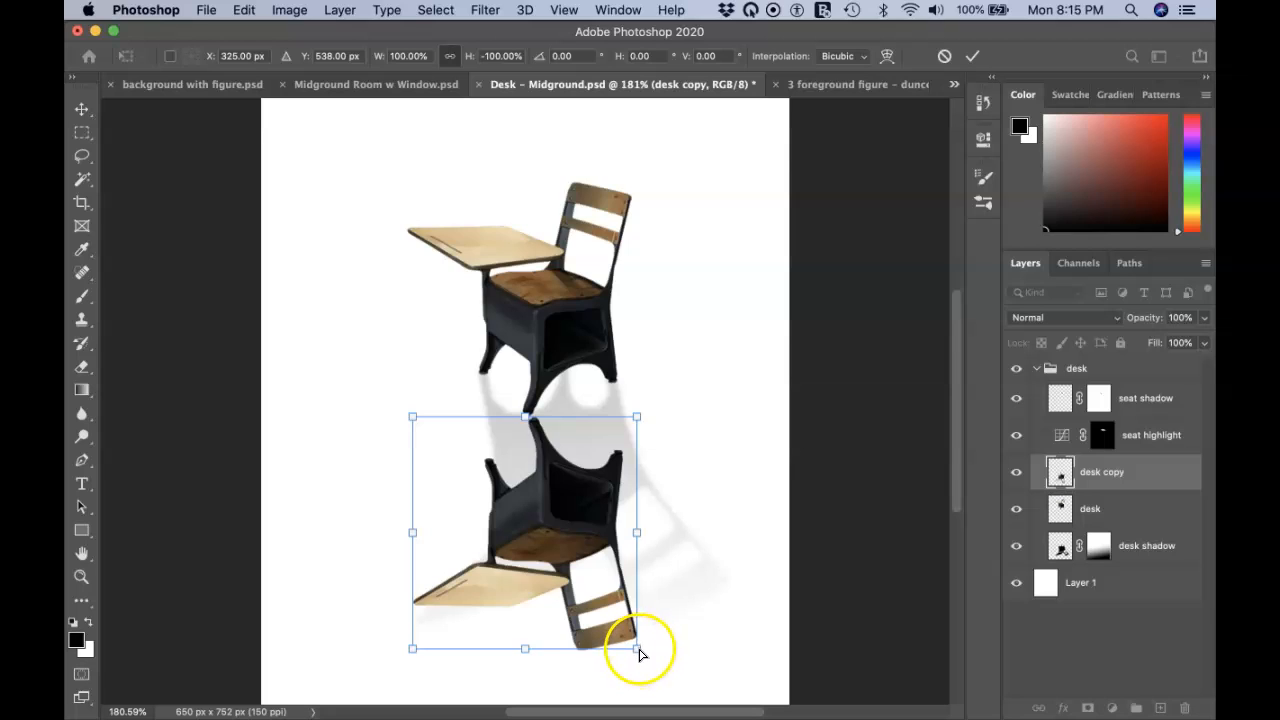
pyautogui.moveTo(640, 651); pyautogui.dragTo(685, 649)
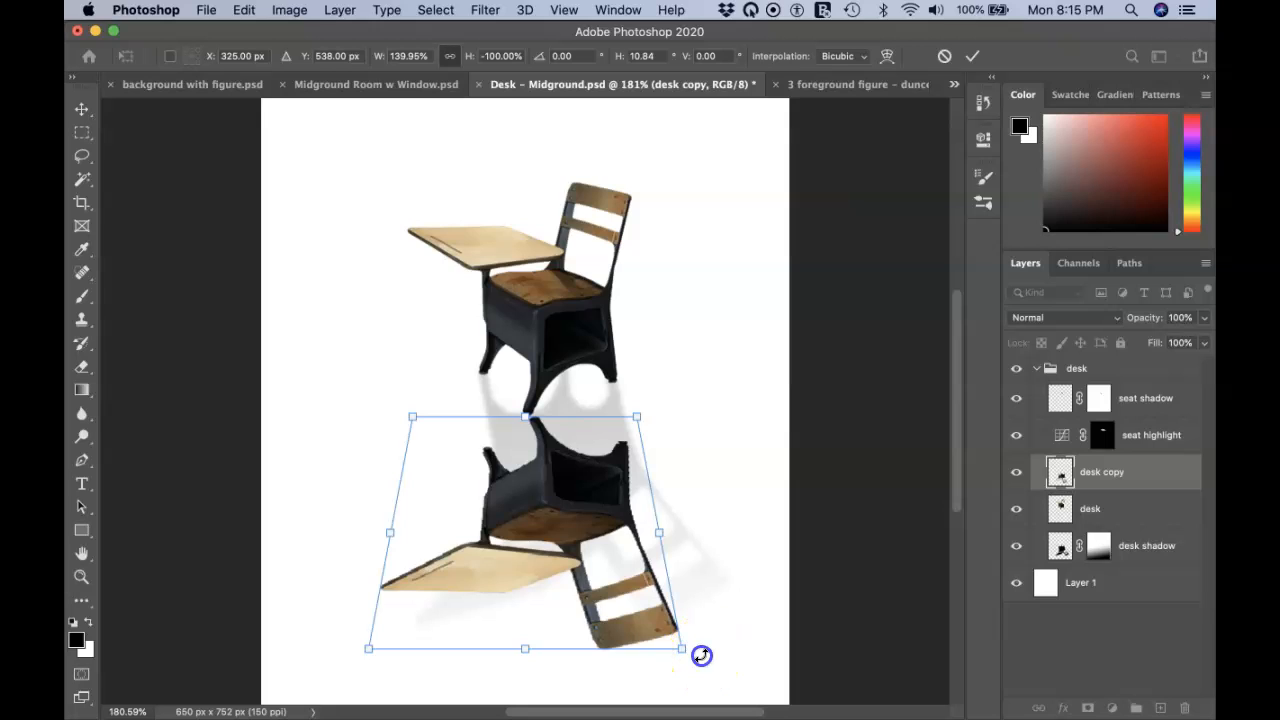
pyautogui.moveTo(701, 655); pyautogui.dragTo(731, 609)
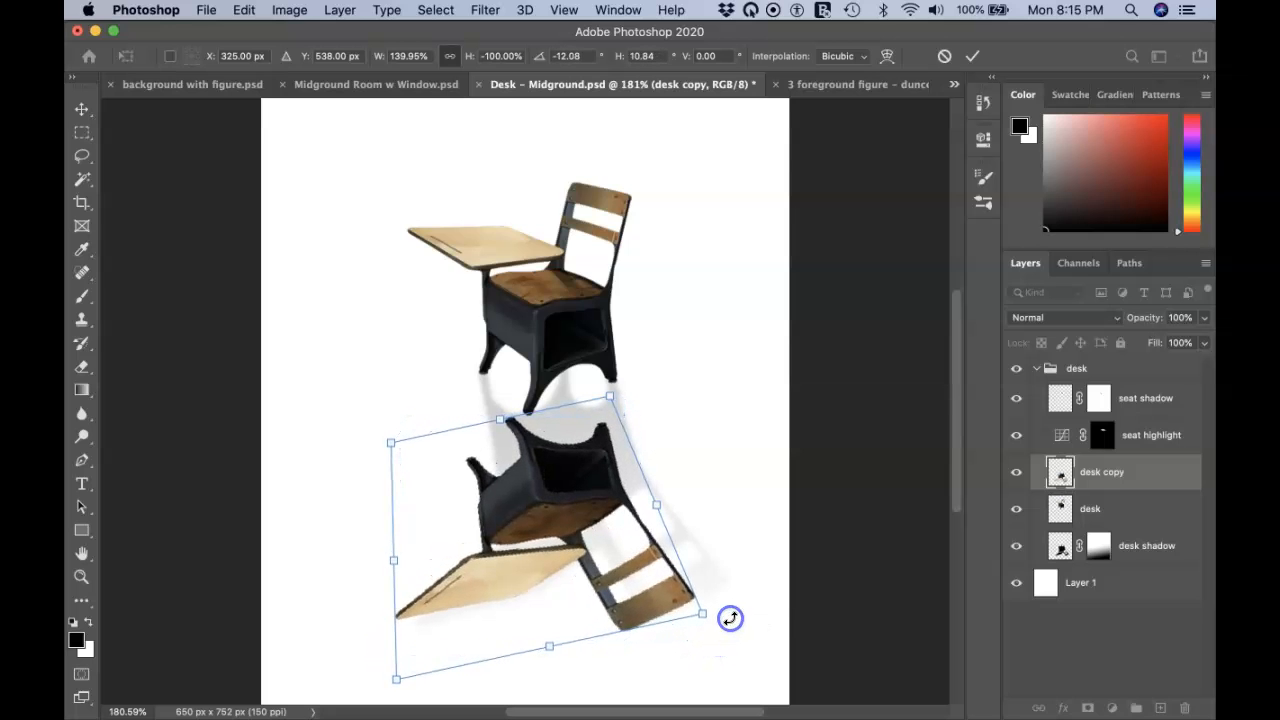
pyautogui.moveTo(640, 612); pyautogui.dragTo(667, 602)
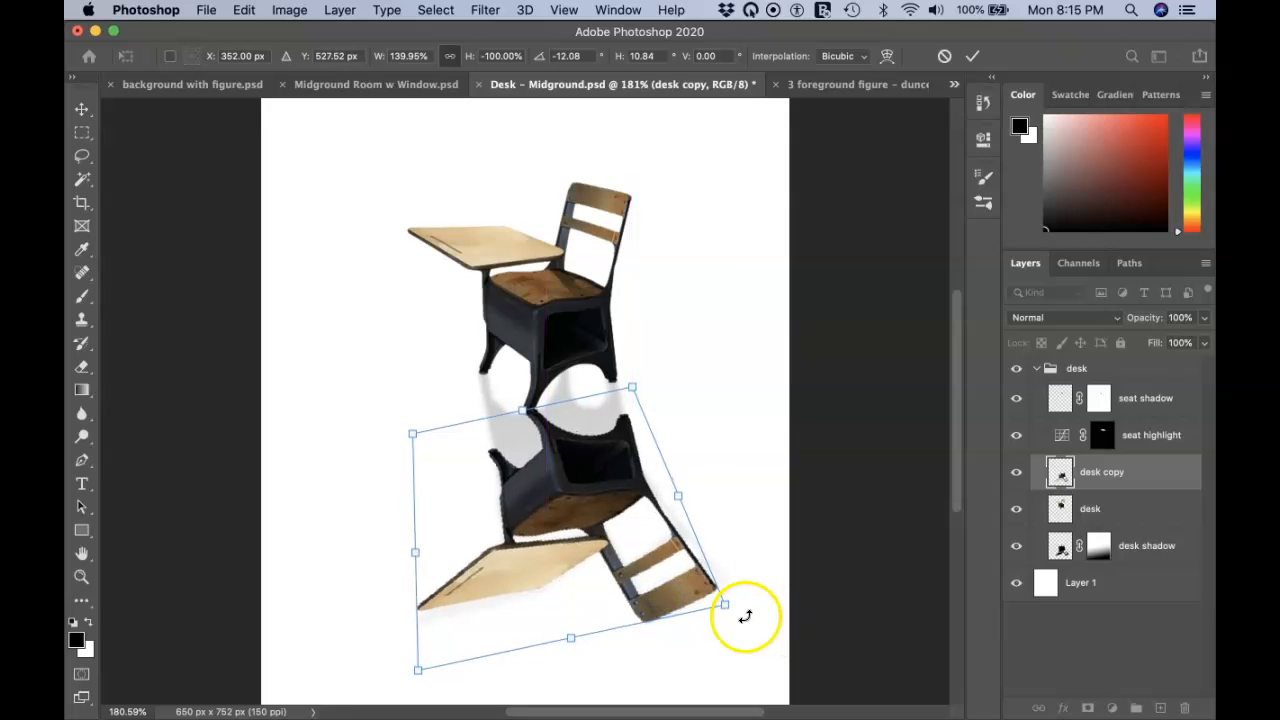
pyautogui.moveTo(744, 616); pyautogui.dragTo(743, 608)
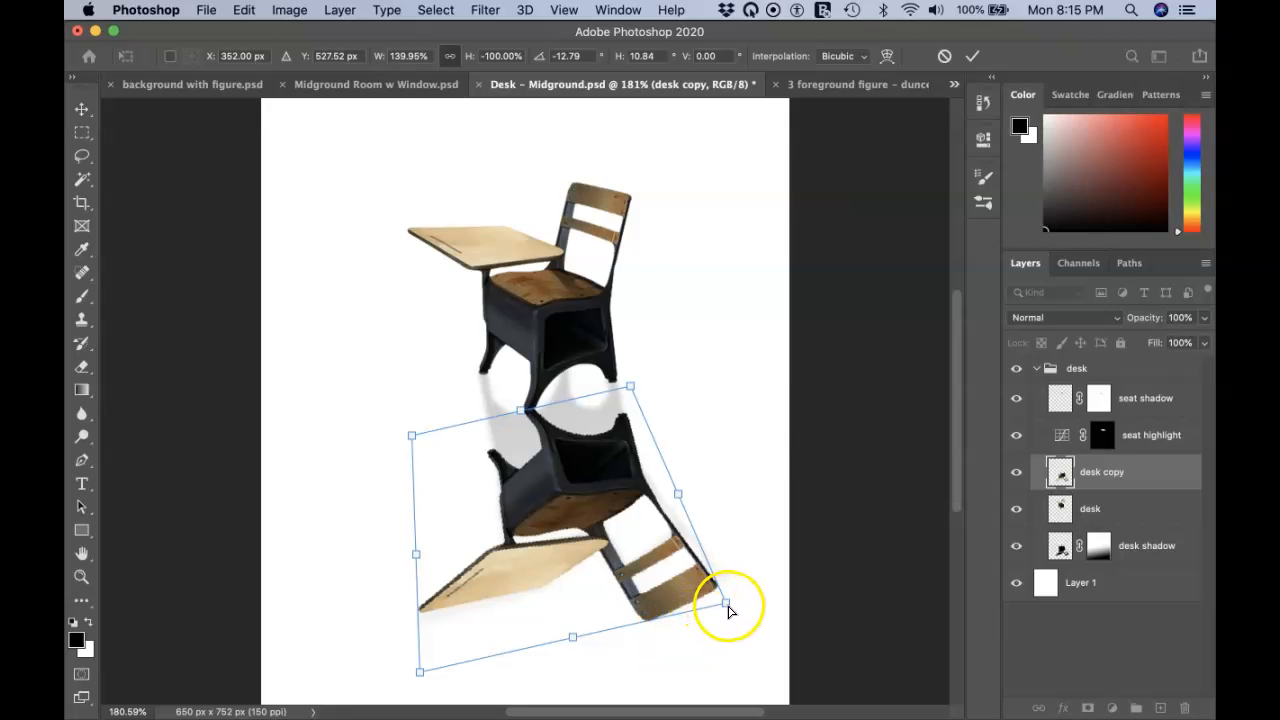
# Distort the copy's two lower corners and upper right corner to match the existing shadow, and commit the transform
pyautogui.moveTo(726, 608); pyautogui.dragTo(733, 600)
pyautogui.moveTo(420, 671)
pyautogui.mouseDown()
pyautogui.moveTo(409, 674)
pyautogui.moveTo(418, 684)
pyautogui.mouseUp()
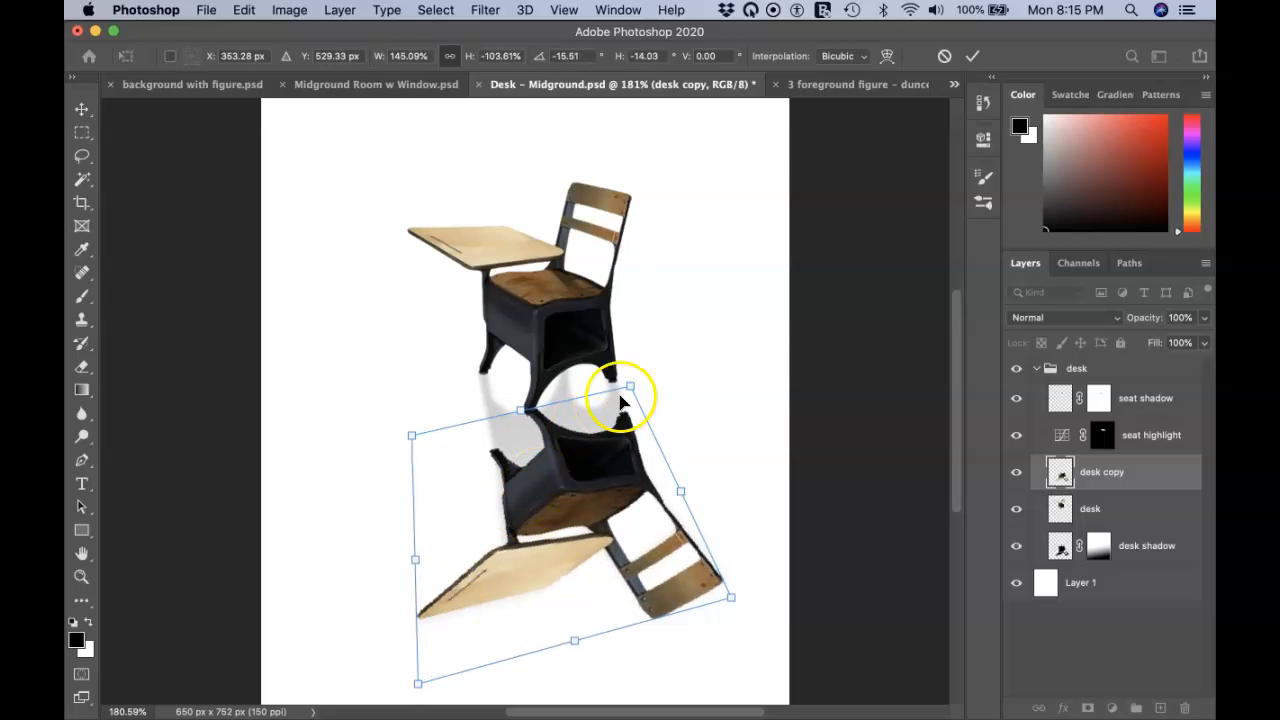
pyautogui.moveTo(630, 385); pyautogui.dragTo(627, 386)
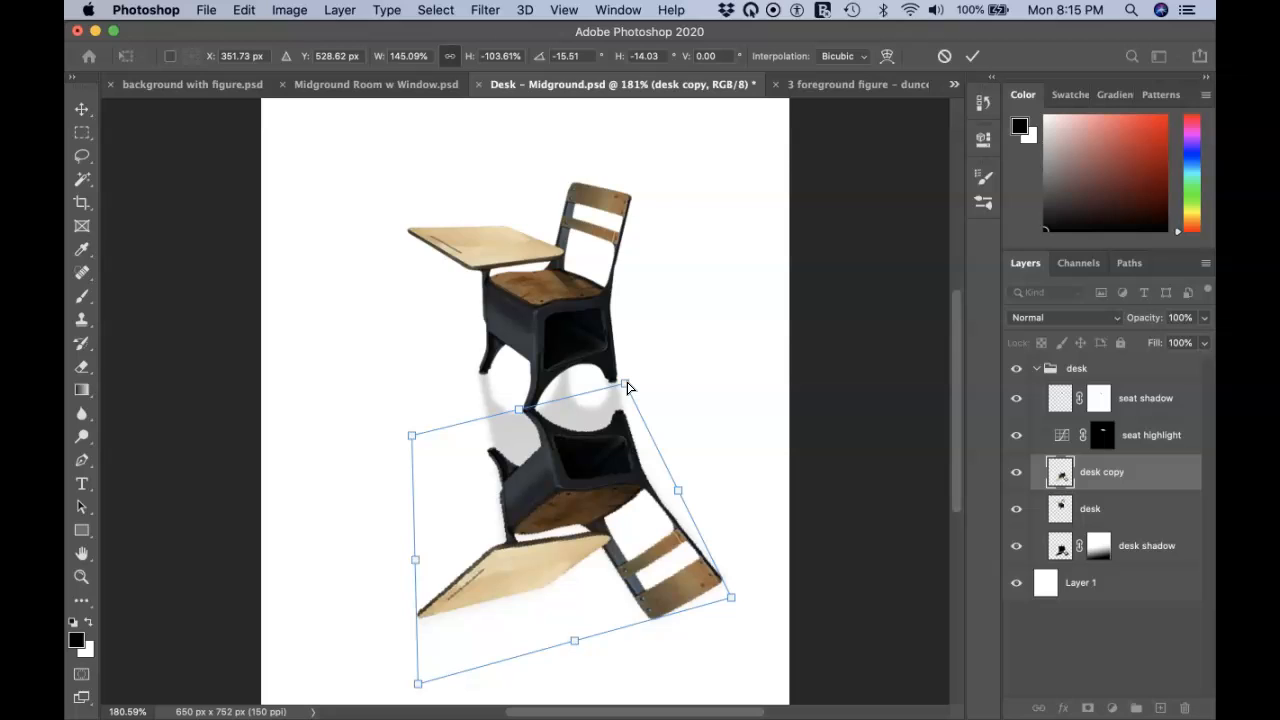
pyautogui.click(594, 459)
pyautogui.click(597, 466)
pyautogui.click(971, 57)
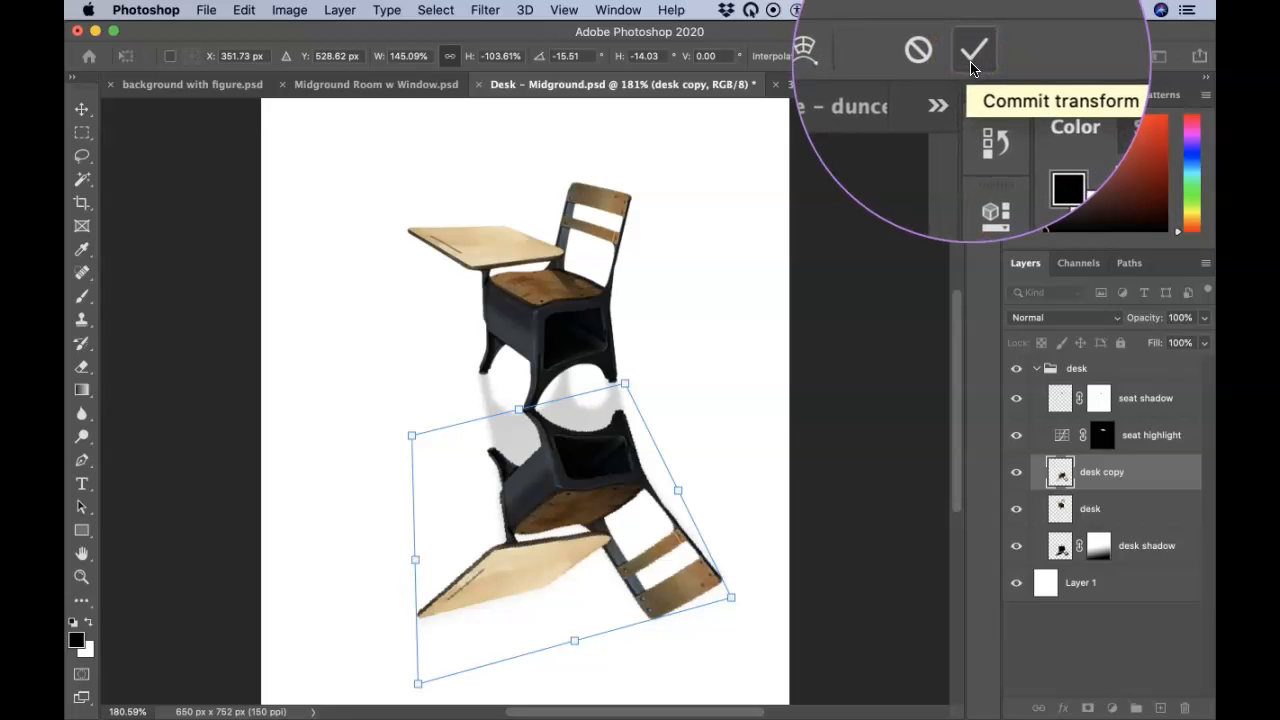
pyautogui.click(970, 62)
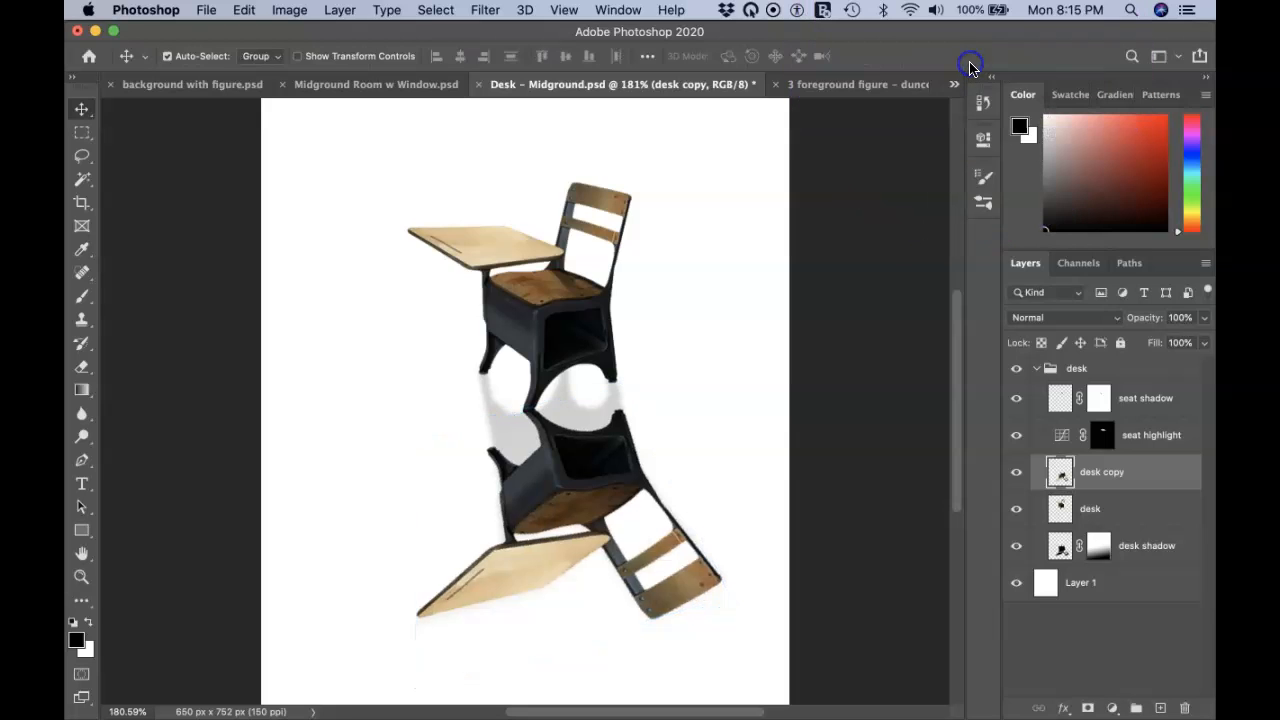
pyautogui.click(885, 224)
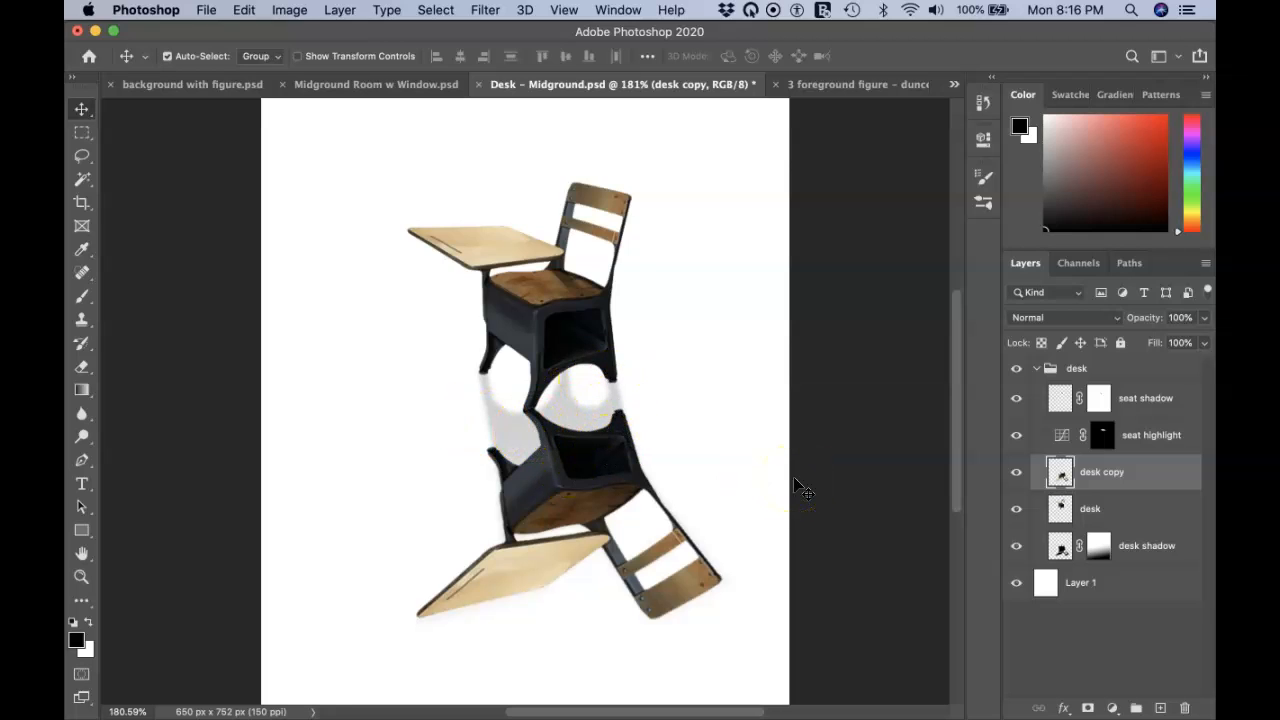
# Load the desk copy's outline as a selection, fill it with the black foreground colour, and deselect
pyautogui.keyDown('super'); pyautogui.click(1059, 478); pyautogui.keyUp('super')
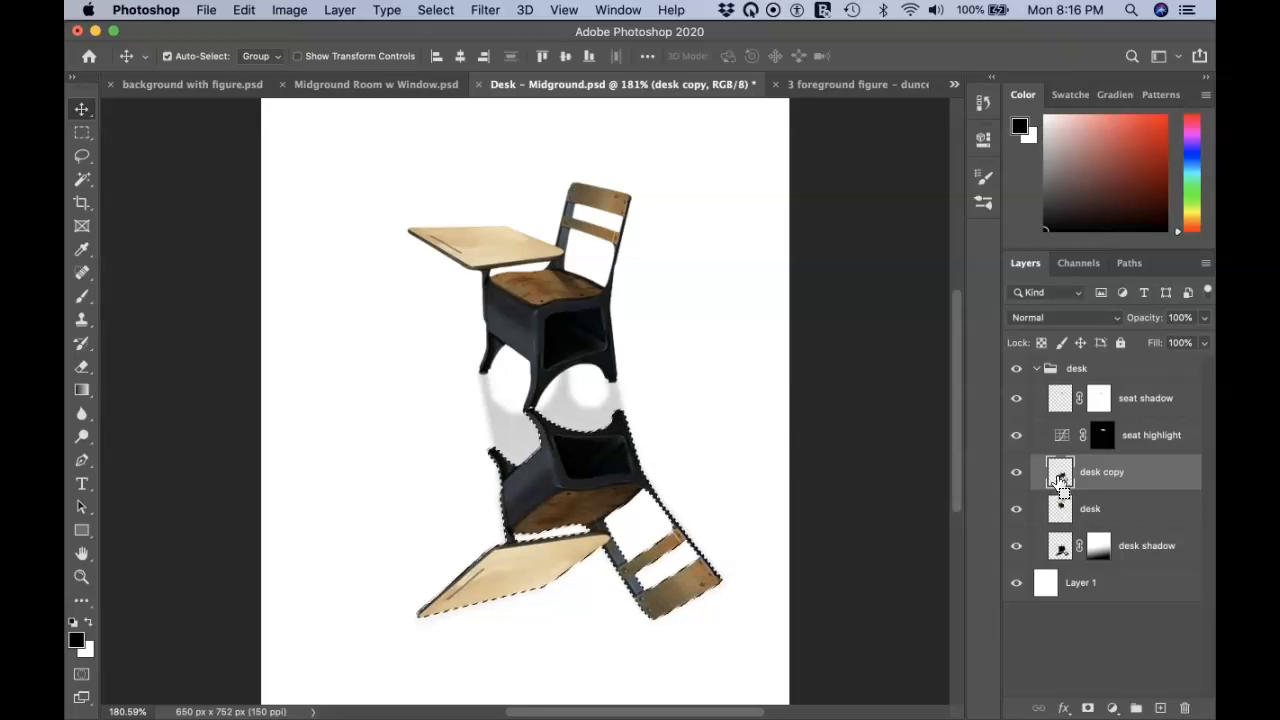
pyautogui.press('alt+super+8')
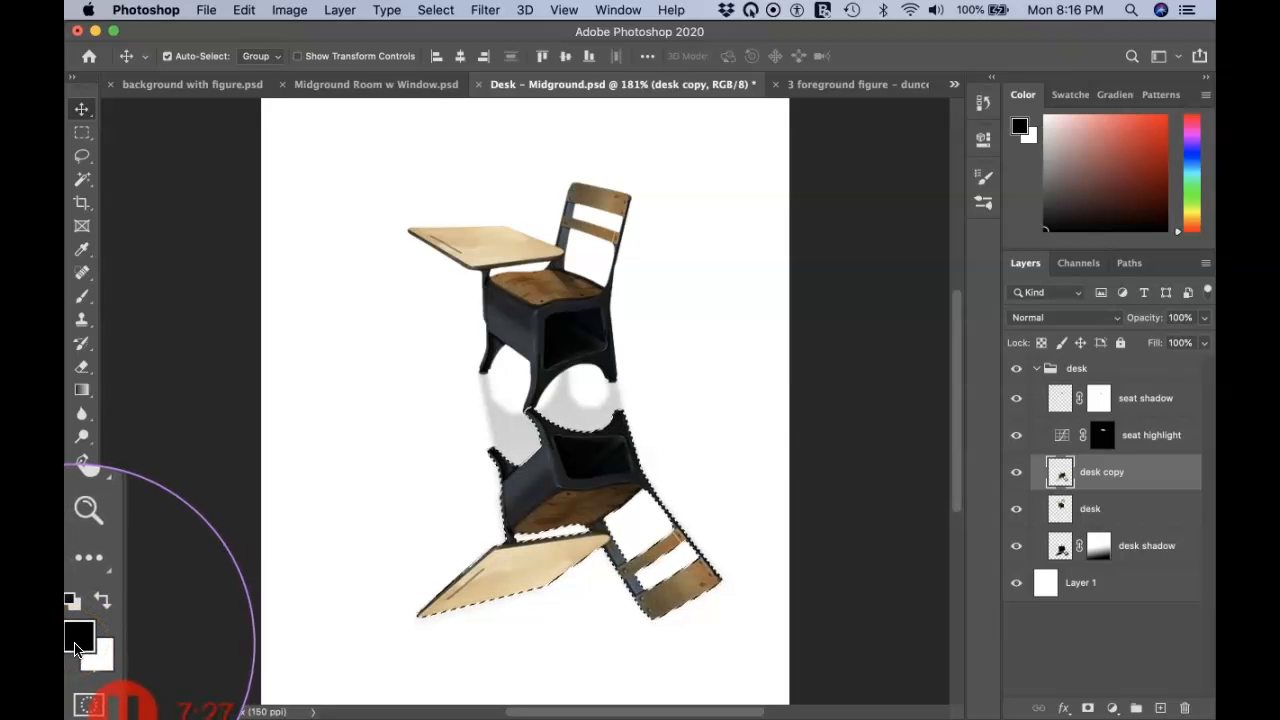
pyautogui.press('alt+super+8')
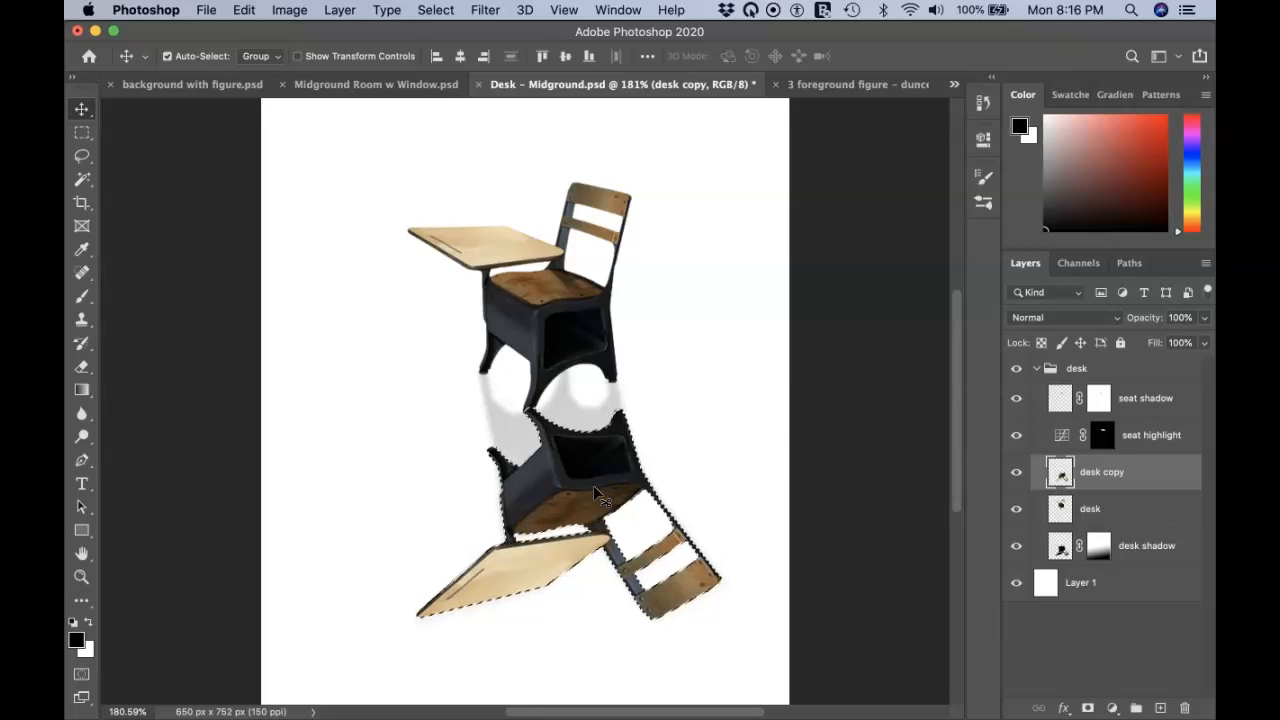
pyautogui.hotkey('alt', 'BackSpace')
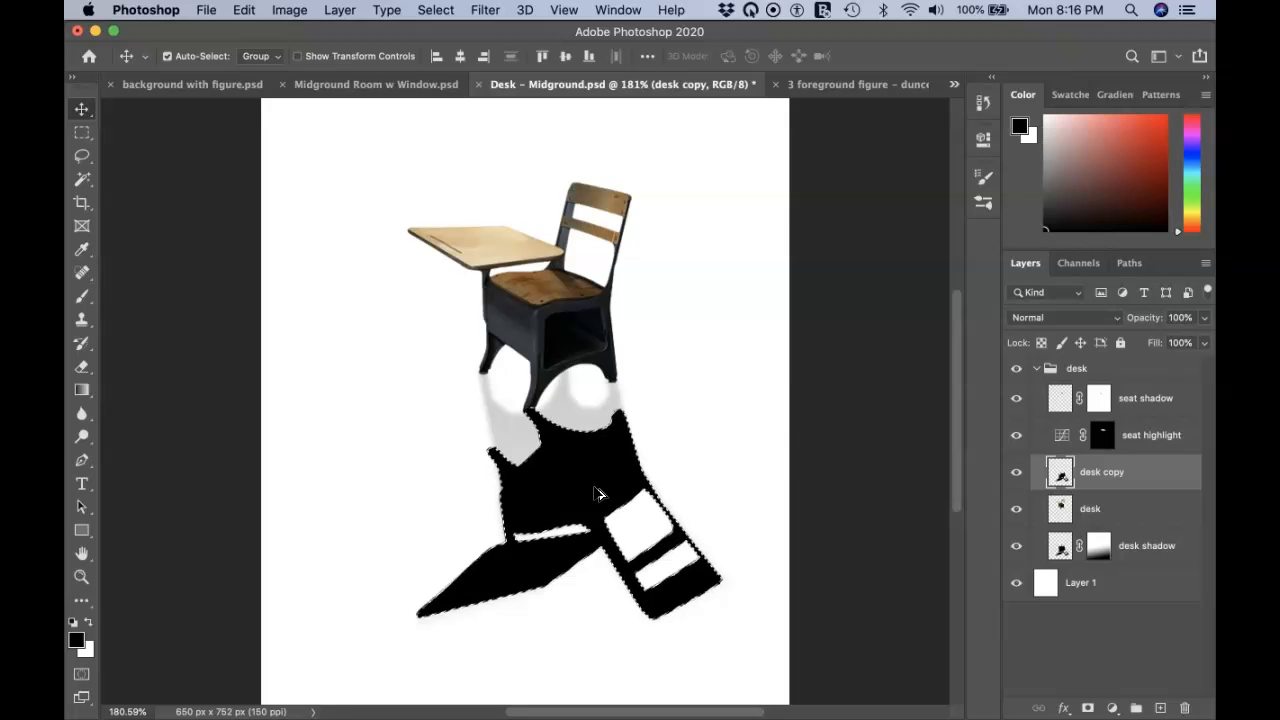
pyautogui.click(245, 10)
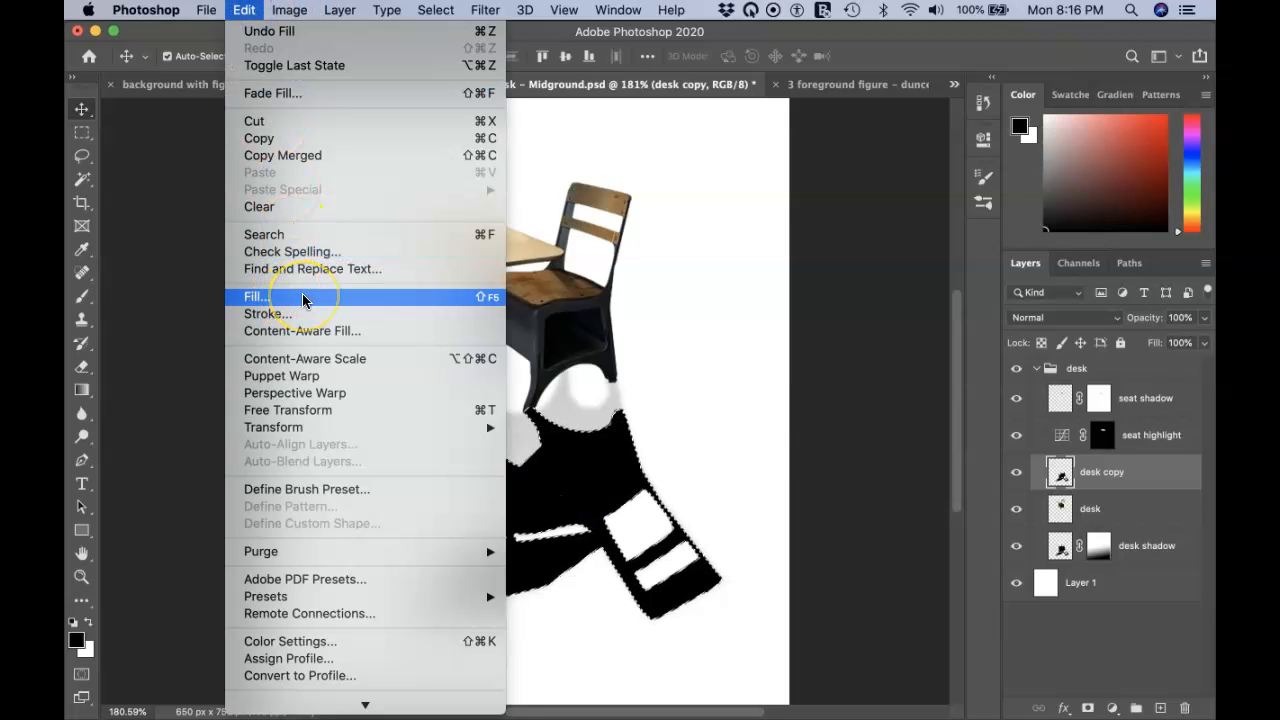
pyautogui.click(621, 263)
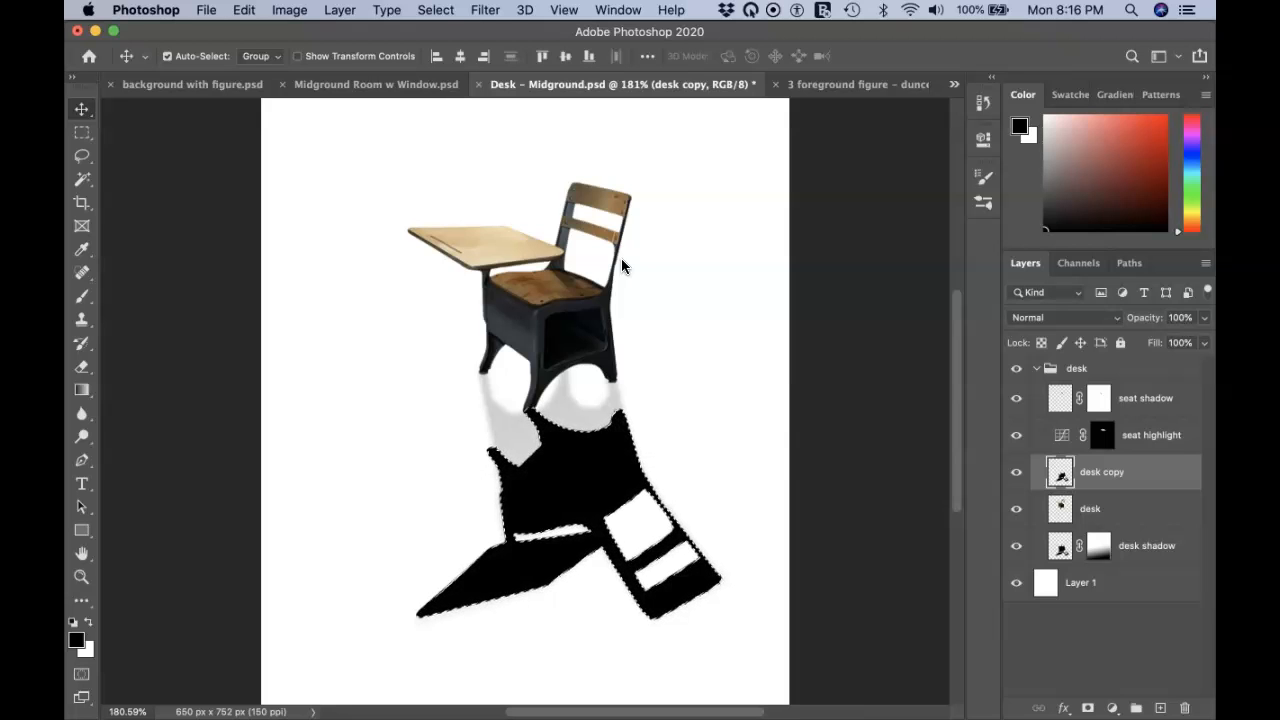
pyautogui.click(436, 10)
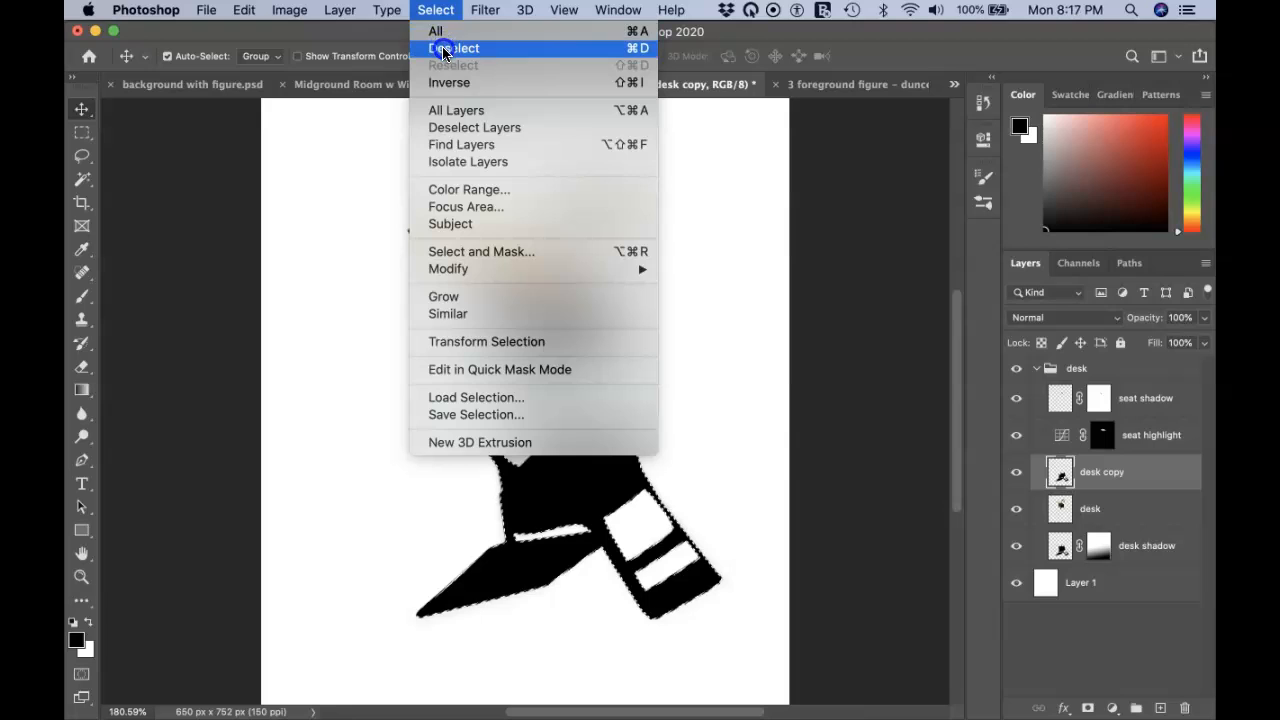
pyautogui.click(444, 50)
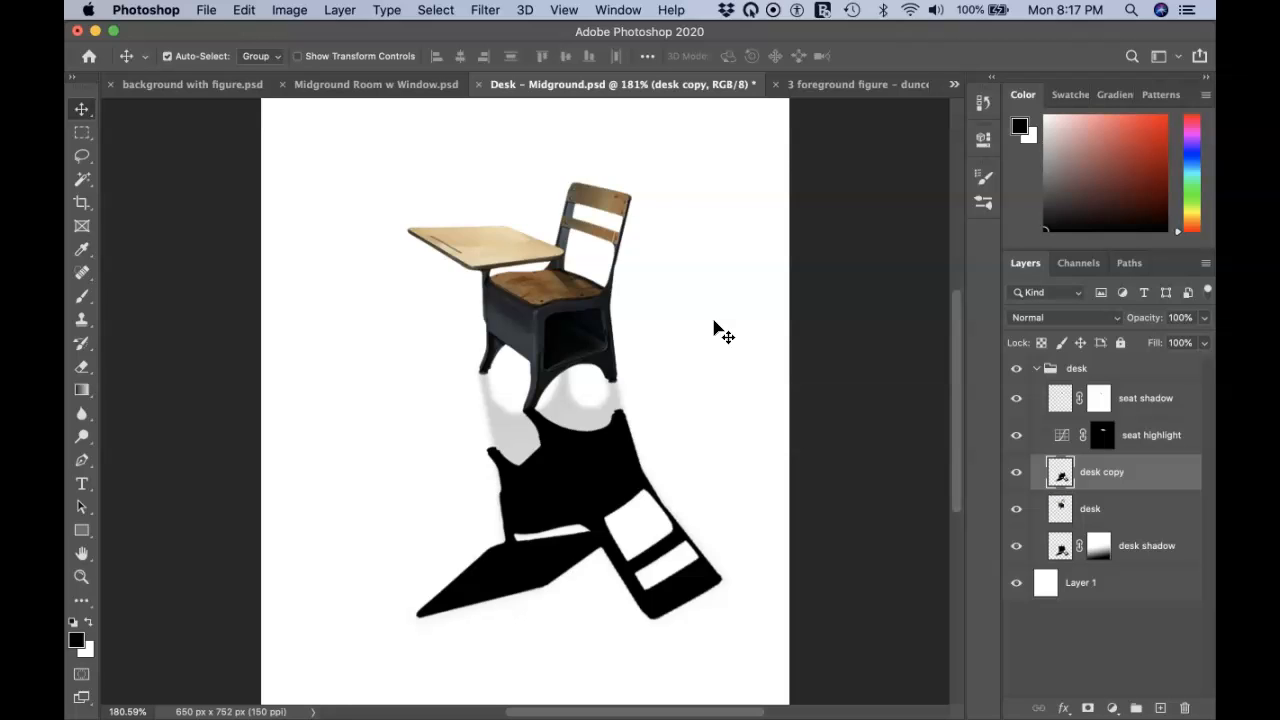
# Choose the Brush tool with the Hard Round tip and reduce its size to 10 px
pyautogui.press('b')
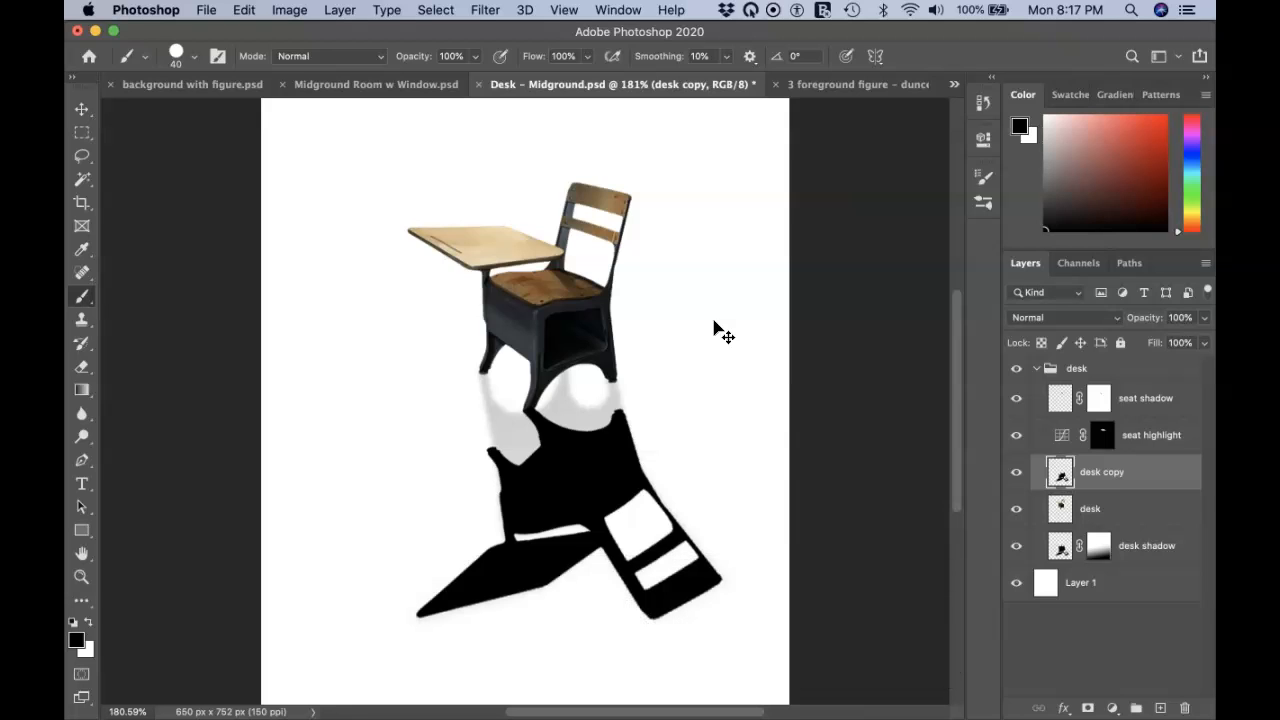
pyautogui.click(189, 63)
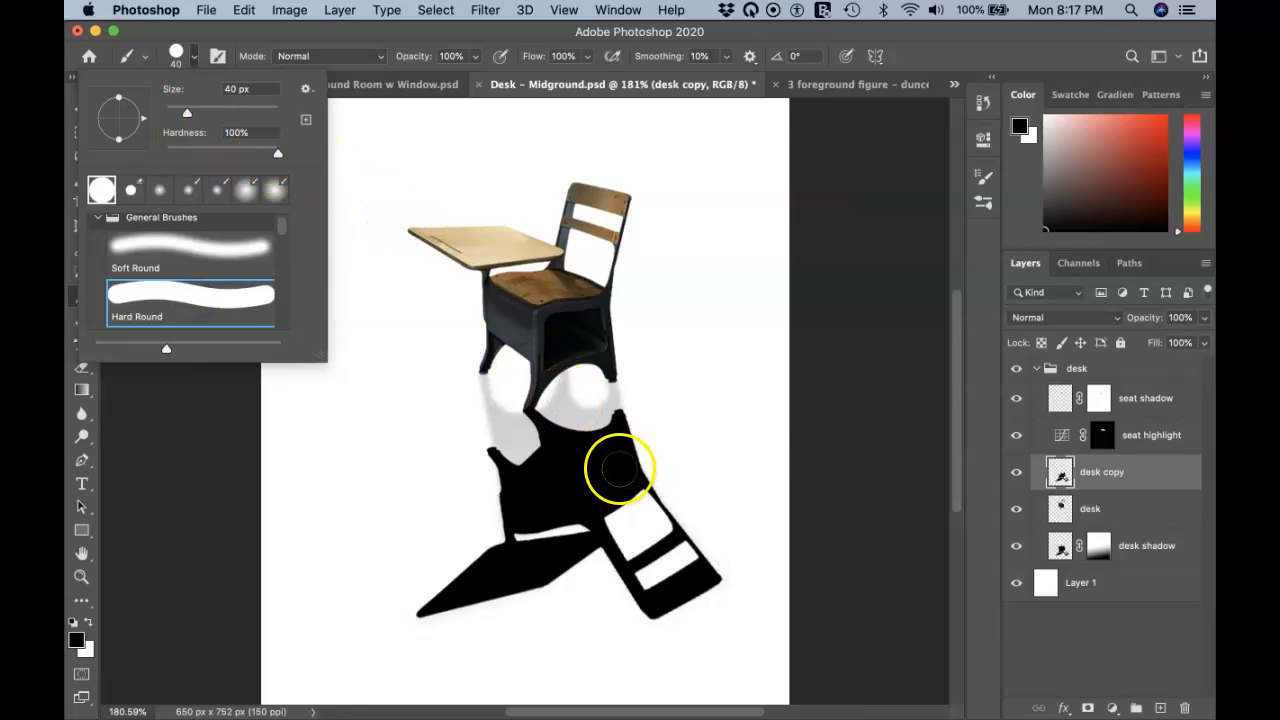
pyautogui.click(618, 468)
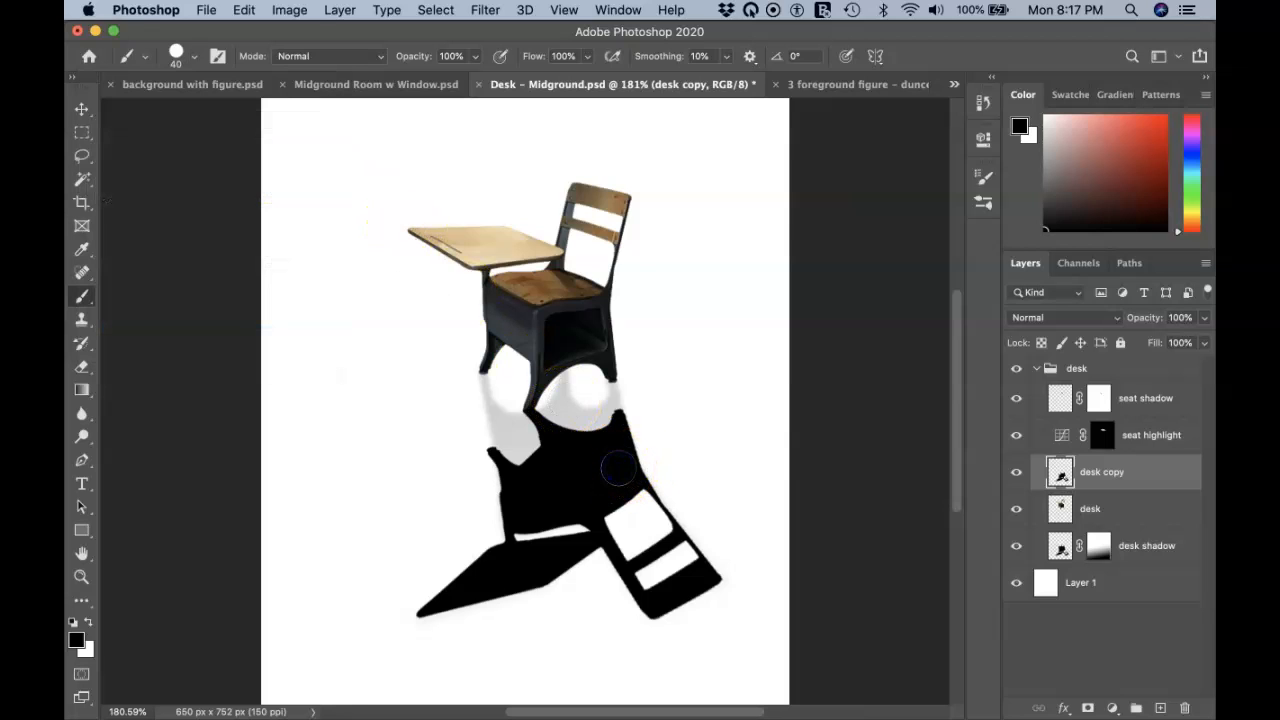
pyautogui.press('[')
pyautogui.press('[')
pyautogui.press('[')
pyautogui.press('[')
pyautogui.press('[')
pyautogui.press('[')
pyautogui.press(']')
pyautogui.press(']')
pyautogui.press(']')
pyautogui.press(']')
pyautogui.press(']')
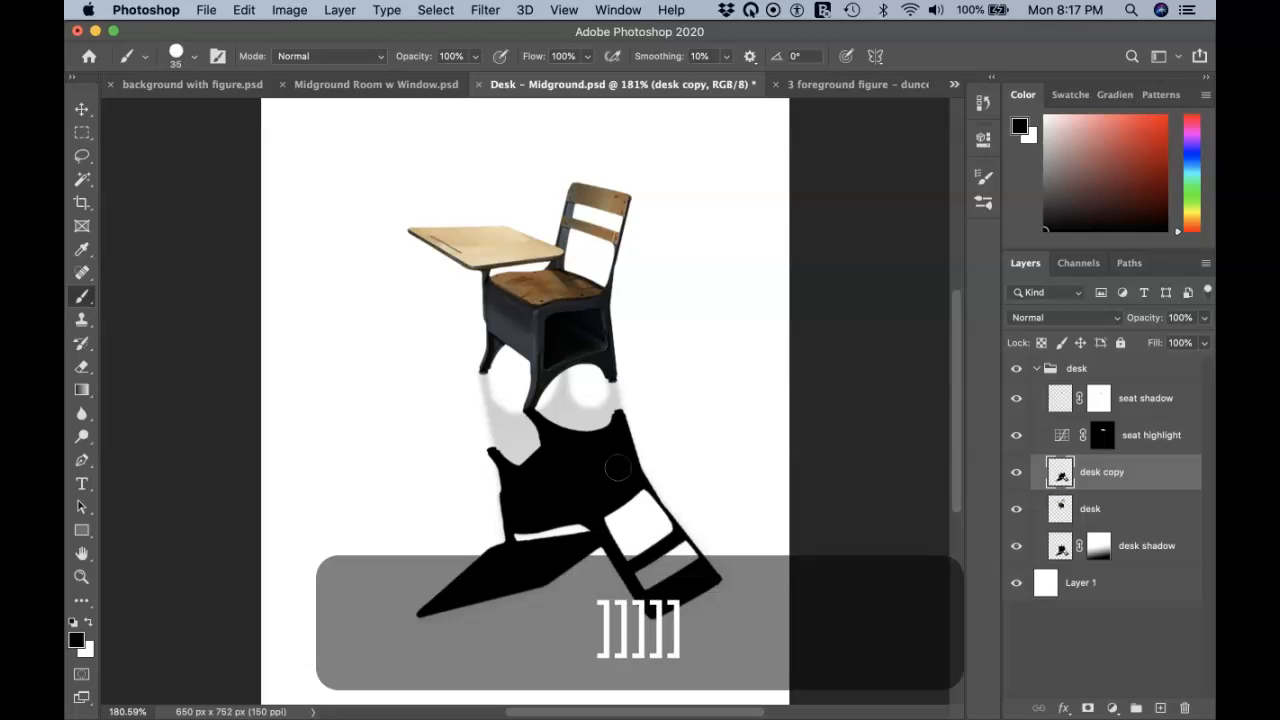
pyautogui.press('[')
pyautogui.press('[')
pyautogui.press('[')
pyautogui.press('[')
pyautogui.press('[')
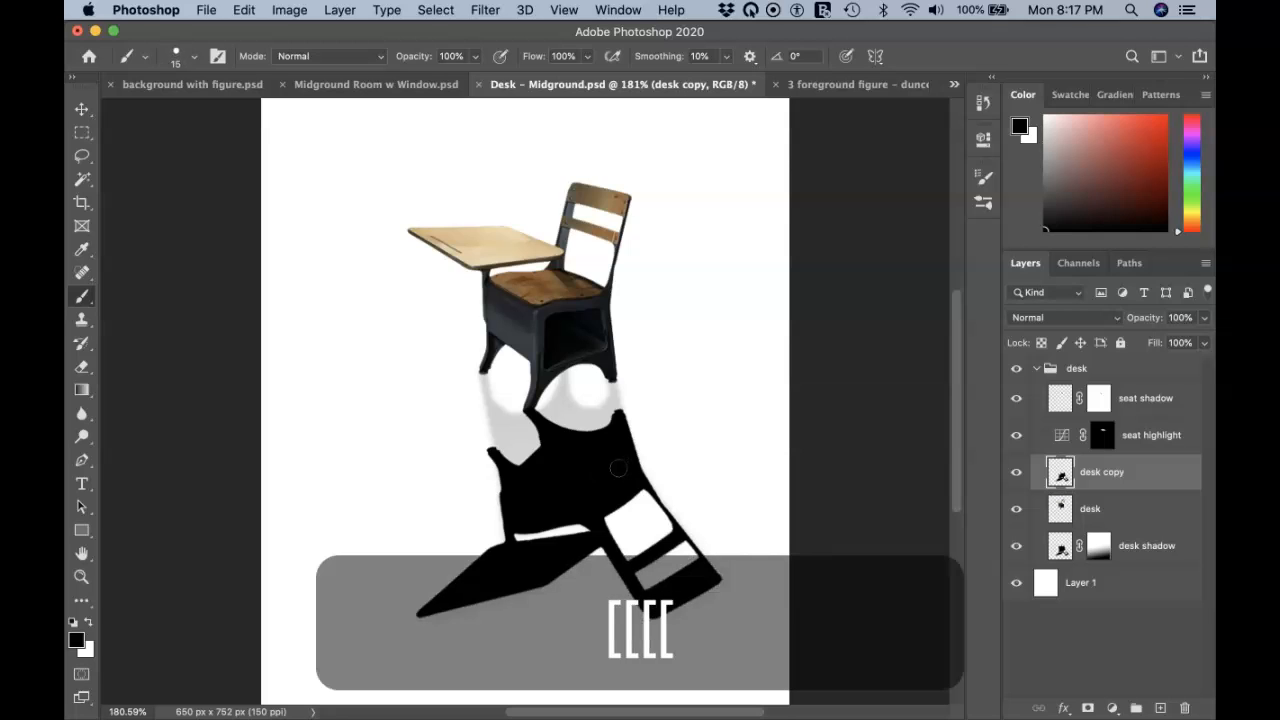
# Try to paint a black link from the silhouette's right leg up to the desk's right leg, and undo the stroke
pyautogui.moveTo(621, 428); pyautogui.dragTo(620, 415)
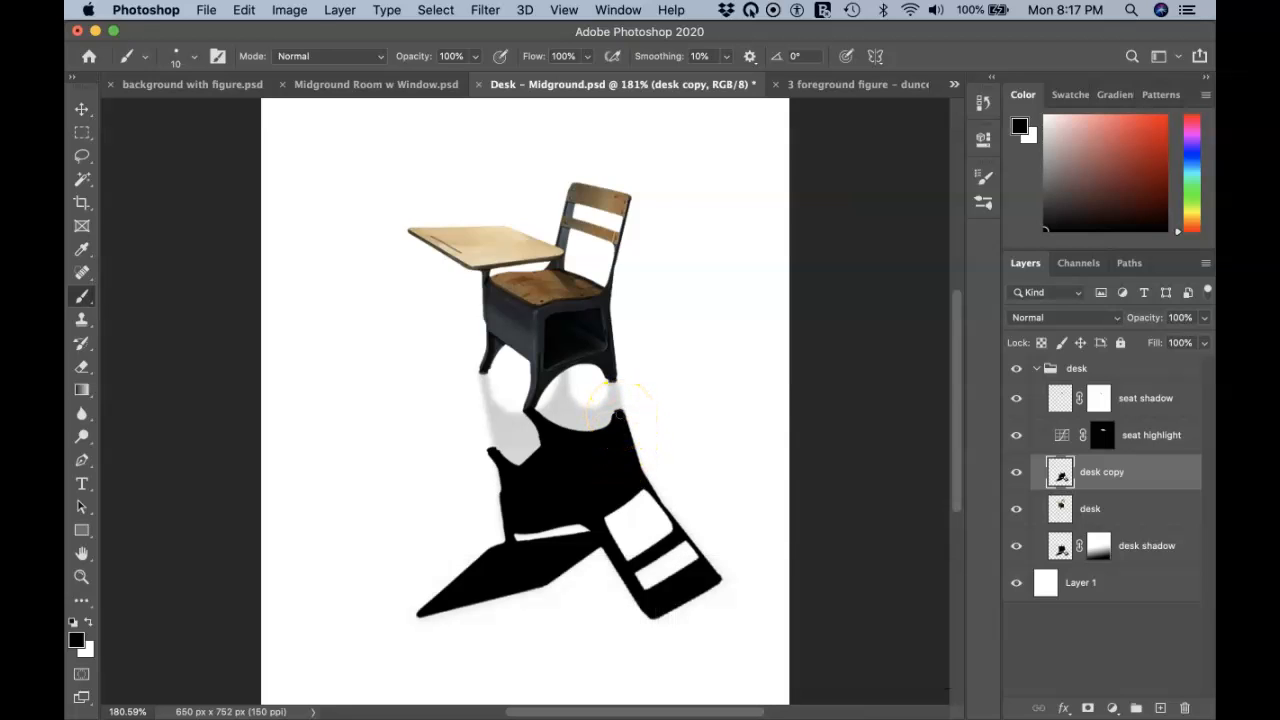
pyautogui.moveTo(619, 413); pyautogui.dragTo(613, 378)
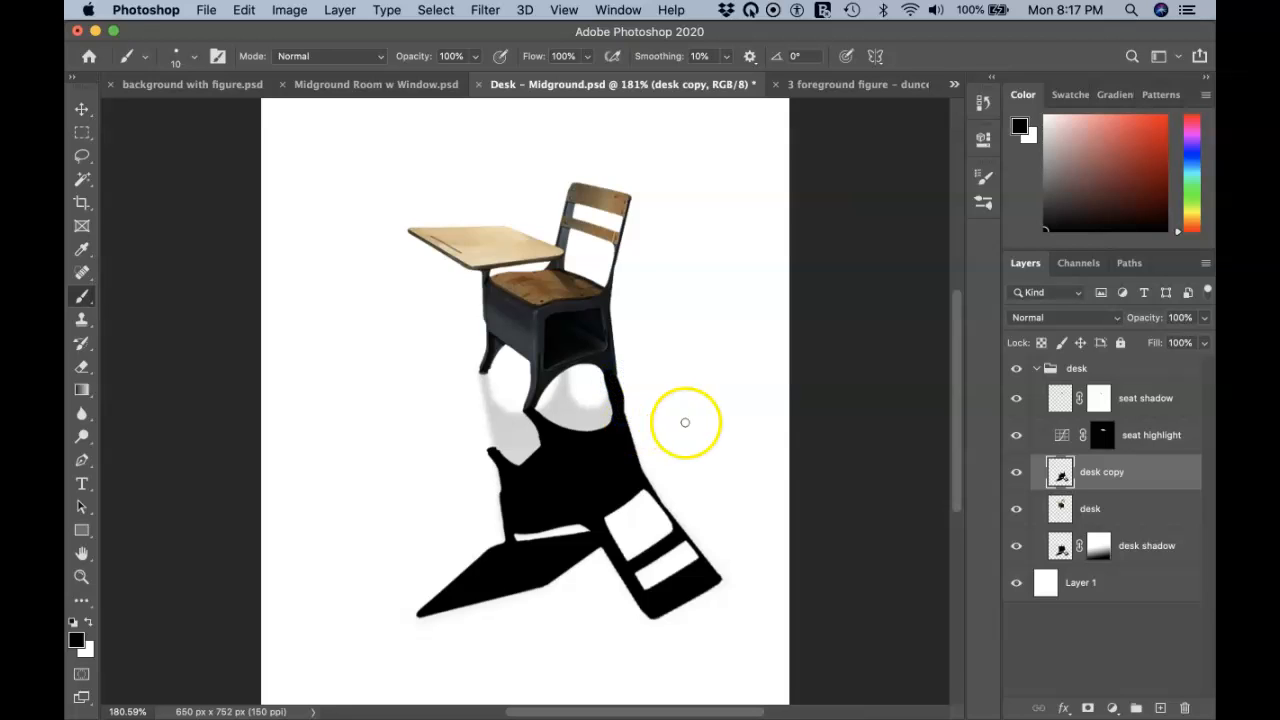
pyautogui.press('super+z')
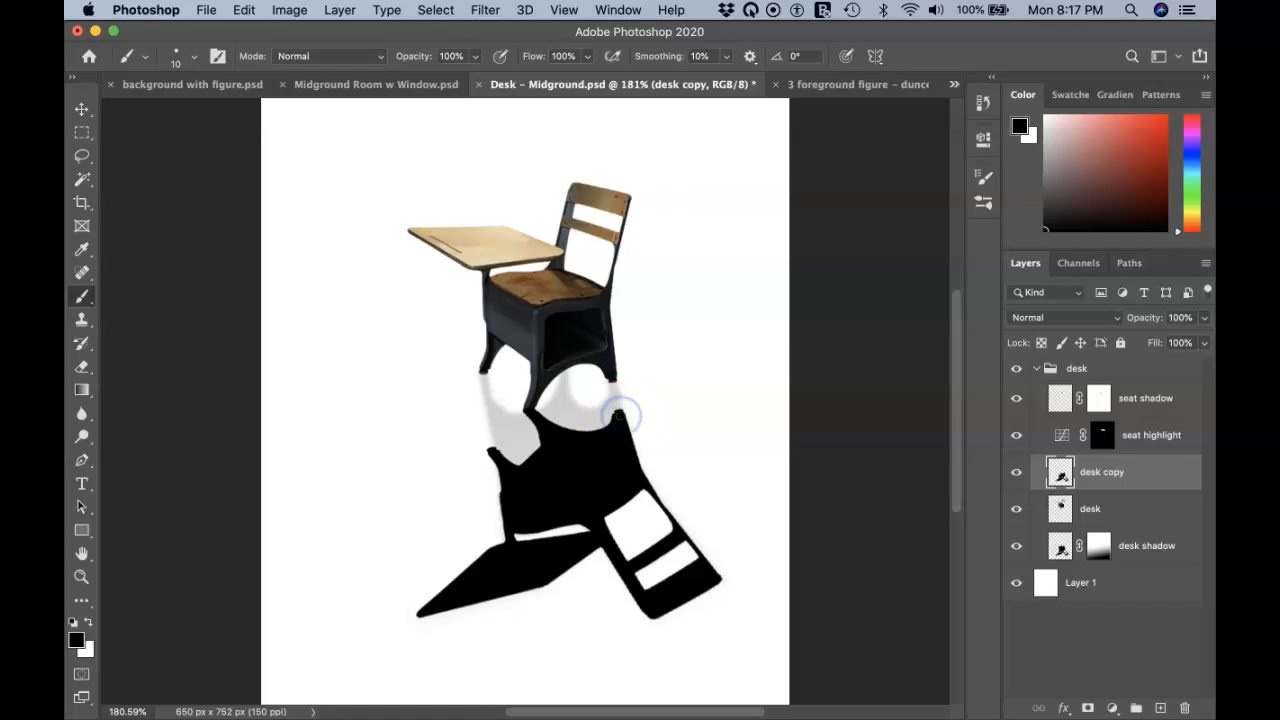
# Paint black links joining the desk's right and left legs to the matching legs of the shadow silhouette
pyautogui.click(612, 378)
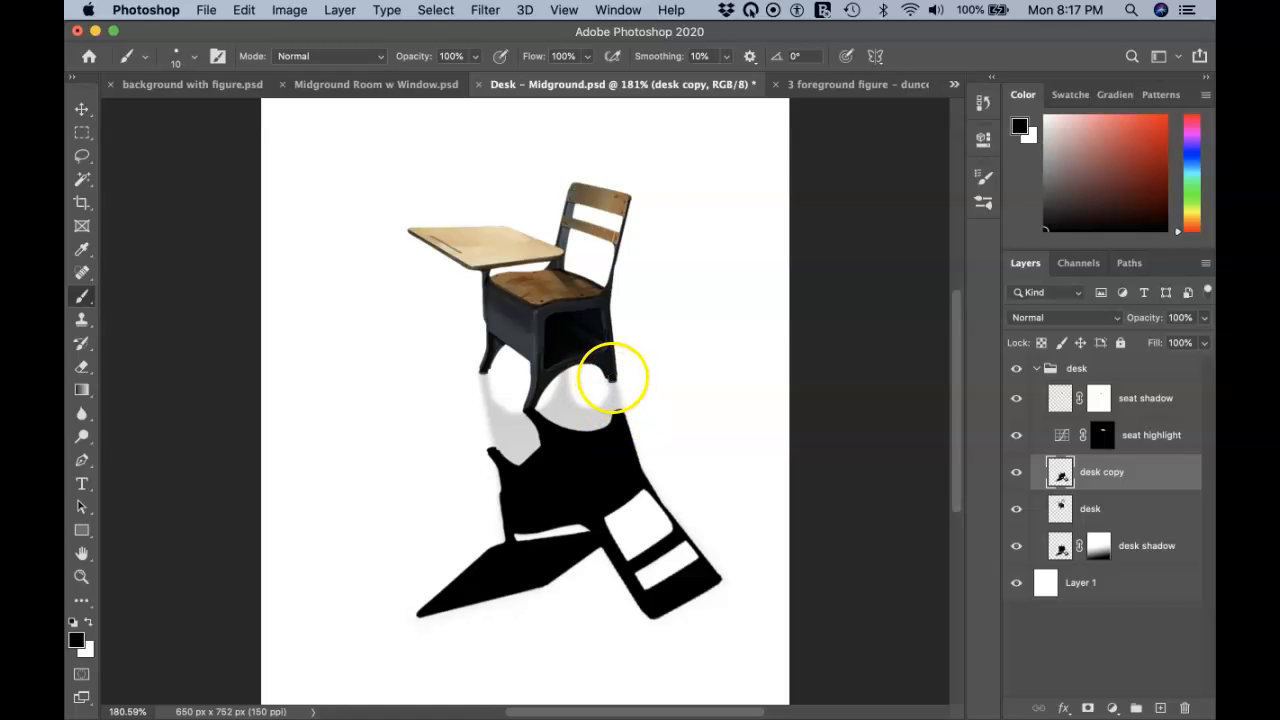
pyautogui.click(644, 469)
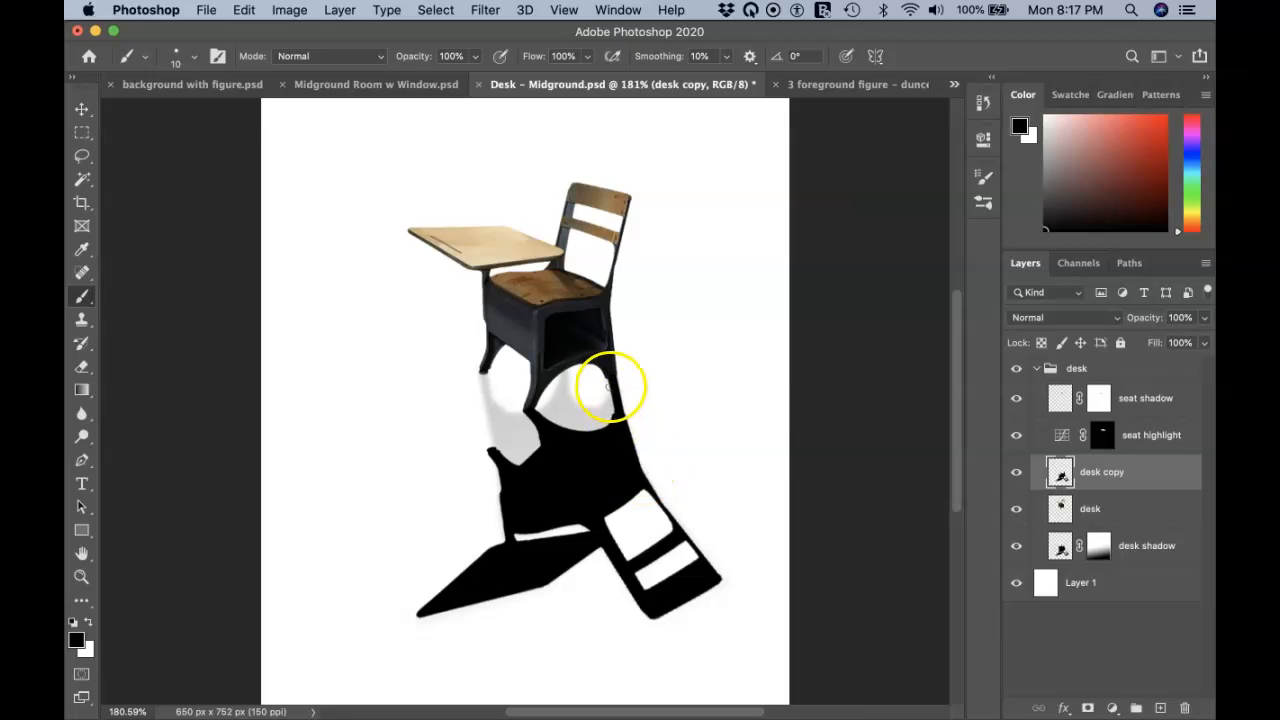
pyautogui.click(617, 418)
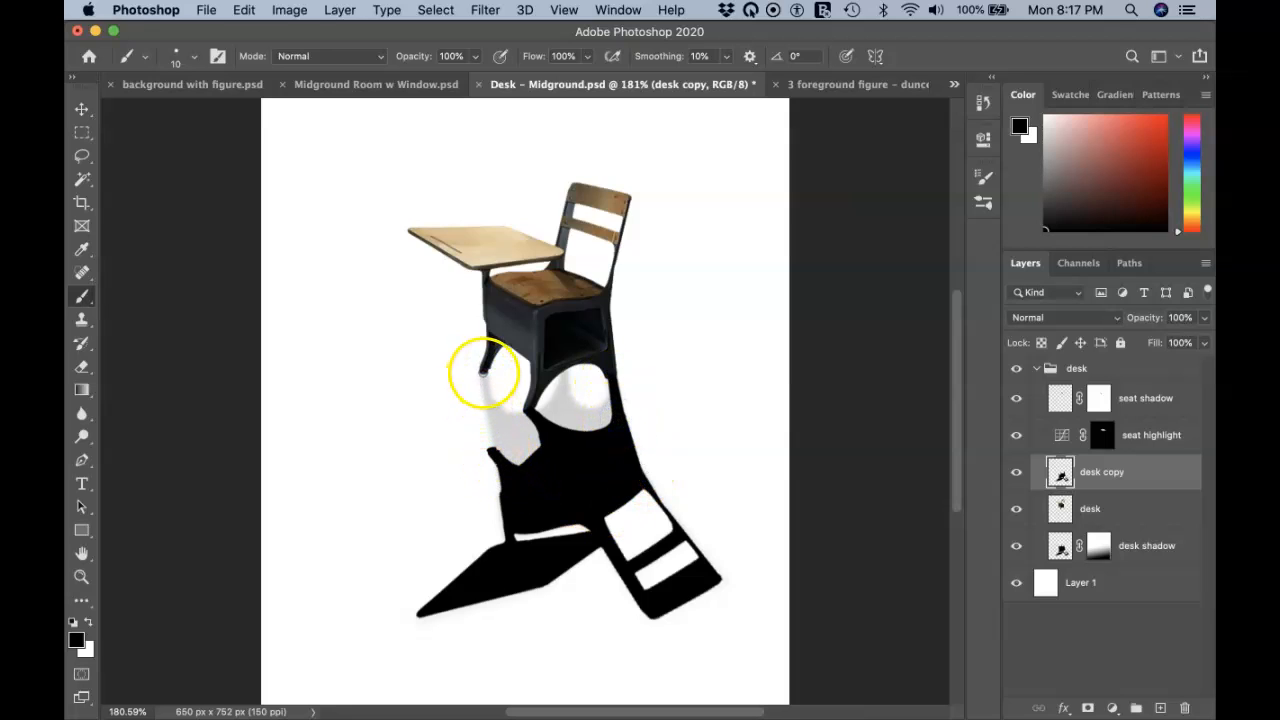
pyautogui.click(481, 368)
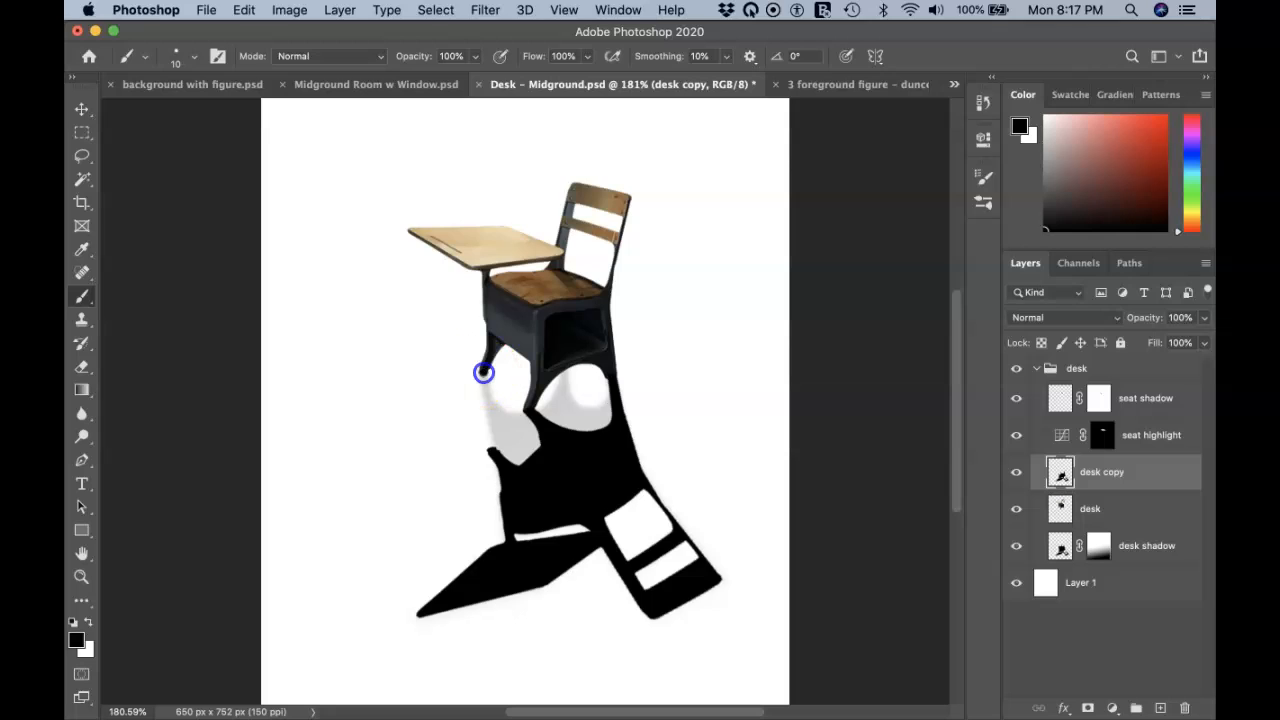
pyautogui.keyDown('shift'); pyautogui.click(501, 479); pyautogui.keyUp('shift')
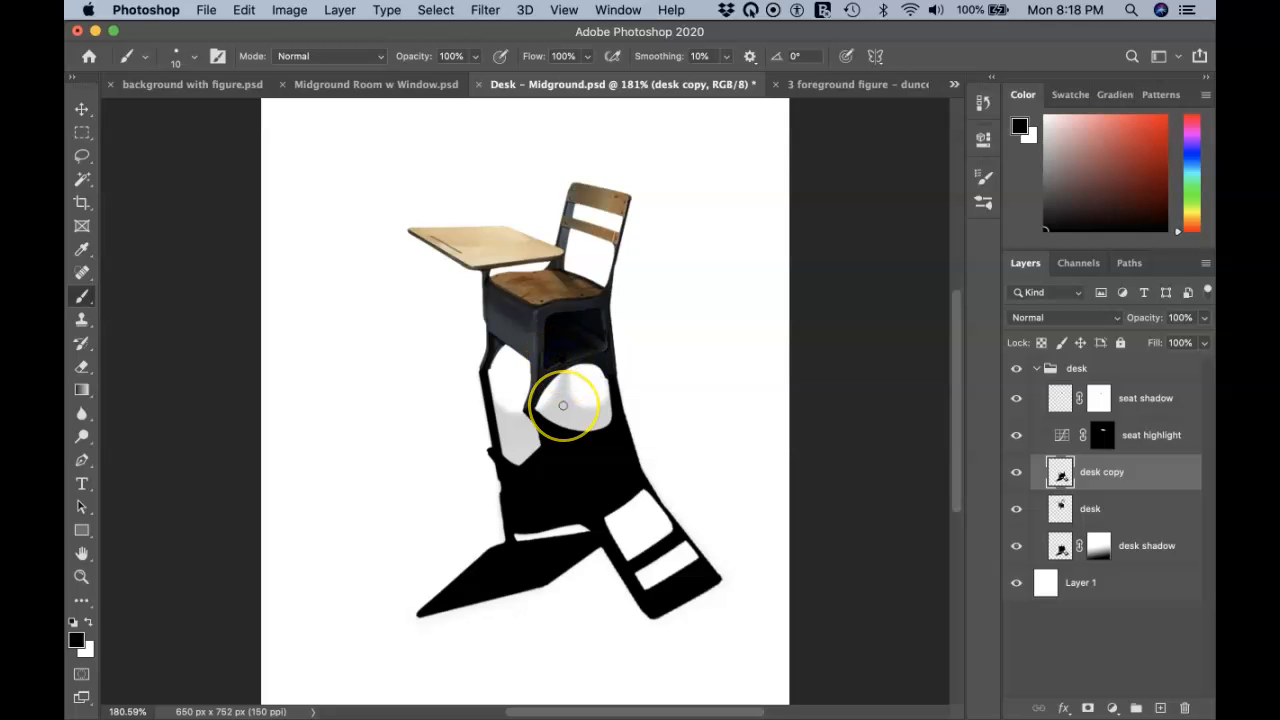
# Paint the far leg's shadow and curved black edges across the gaps between the legs, matching the desk's arched base
pyautogui.moveTo(563, 405)
pyautogui.mouseDown()
pyautogui.moveTo(571, 414)
pyautogui.moveTo(549, 443)
pyautogui.moveTo(563, 449)
pyautogui.moveTo(537, 464)
pyautogui.moveTo(569, 437)
pyautogui.moveTo(543, 371)
pyautogui.moveTo(571, 414)
pyautogui.moveTo(563, 400)
pyautogui.moveTo(609, 410)
pyautogui.moveTo(590, 413)
pyautogui.mouseUp()
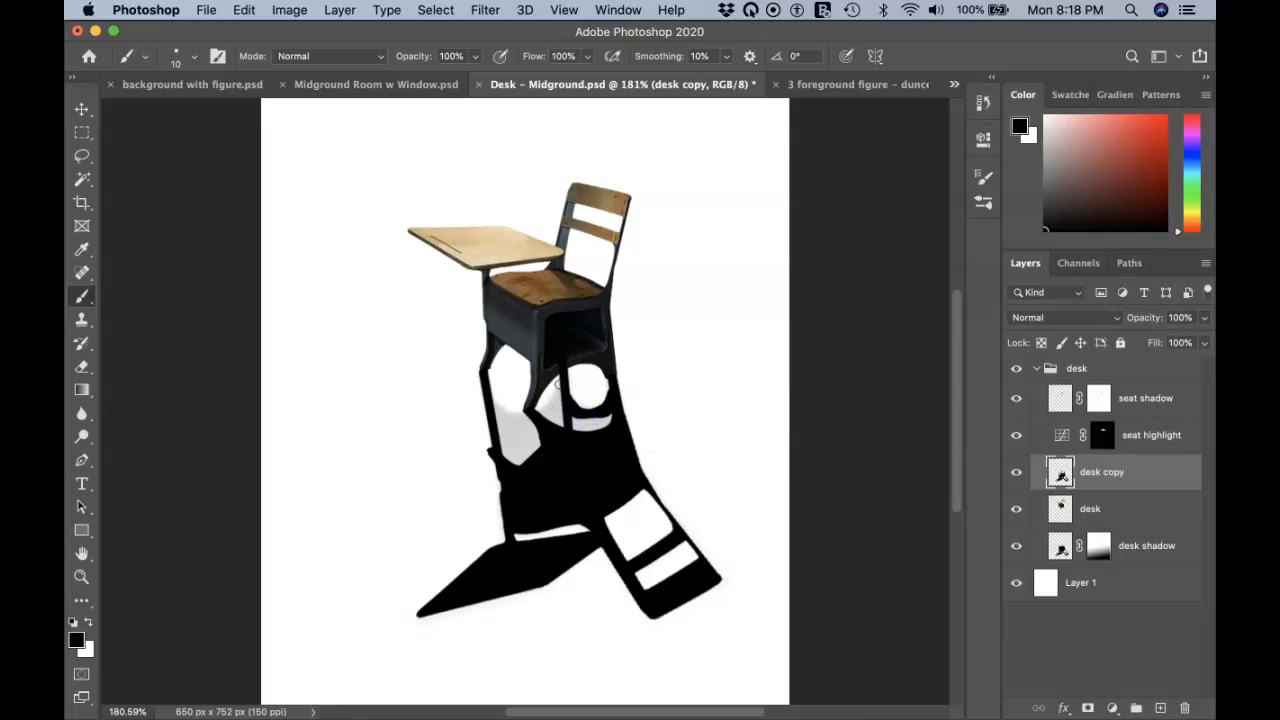
pyautogui.moveTo(548, 410); pyautogui.dragTo(492, 410)
pyautogui.moveTo(497, 410); pyautogui.dragTo(519, 421)
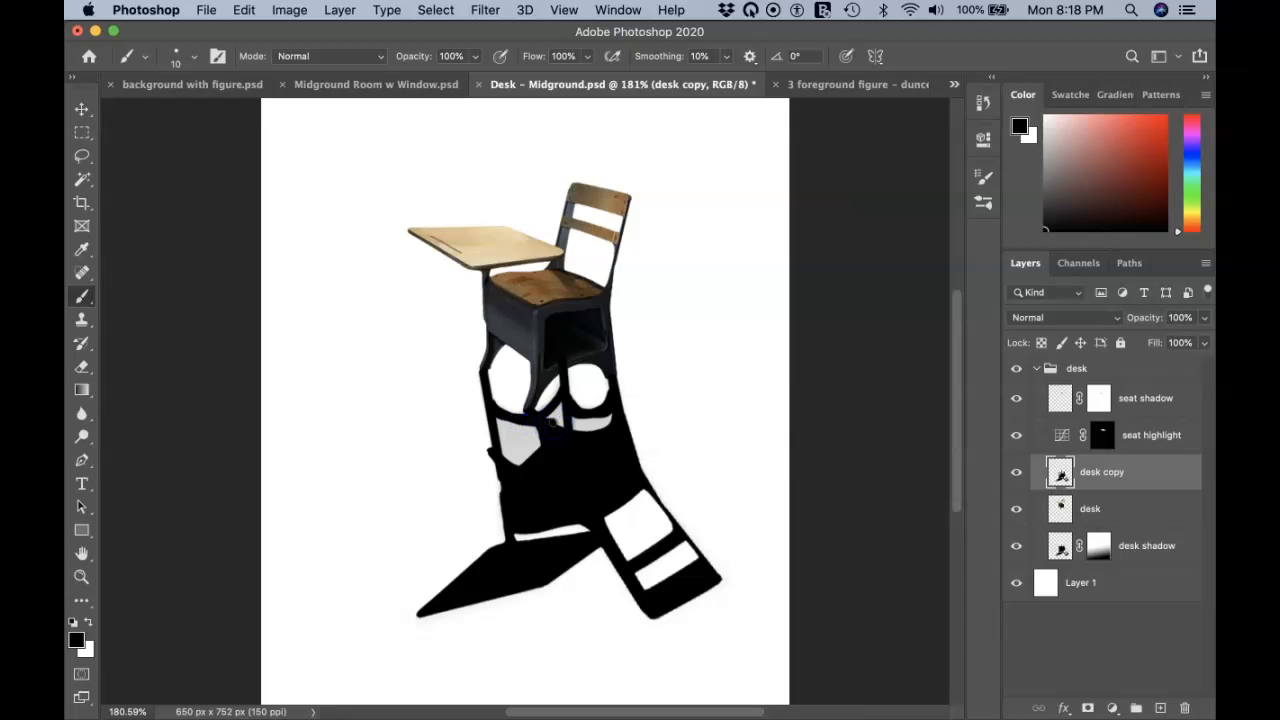
# Enlarge the brush to 40 px and fill the remaining gaps beneath the curved edges with black
pyautogui.press(']')
pyautogui.press(']')
pyautogui.press(']')
pyautogui.press(']')
pyautogui.press(']')
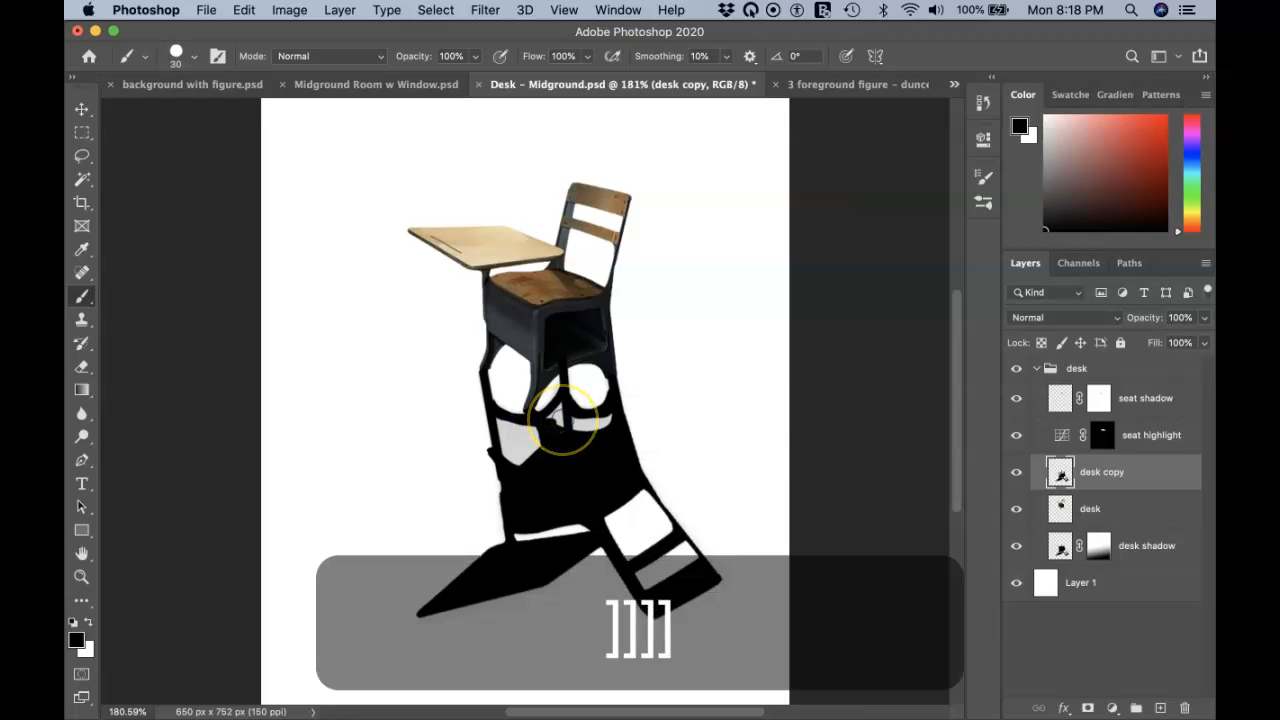
pyautogui.press(']')
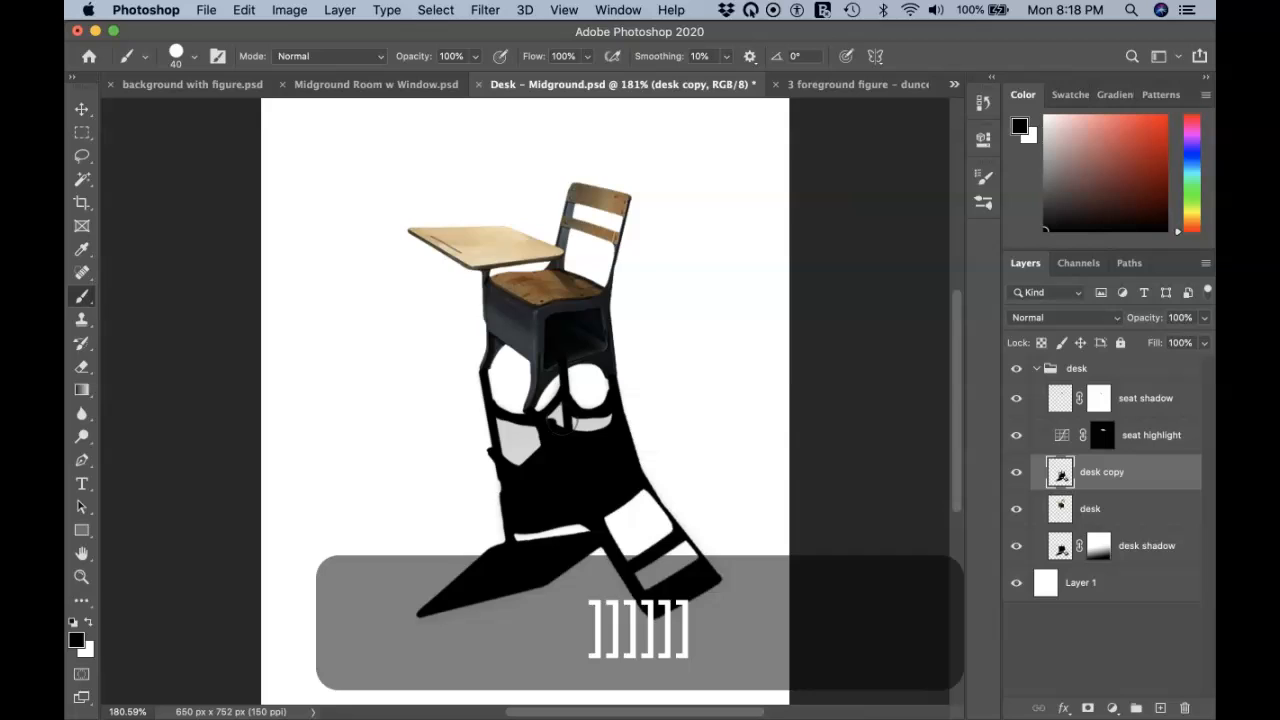
pyautogui.moveTo(548, 410); pyautogui.dragTo(601, 428)
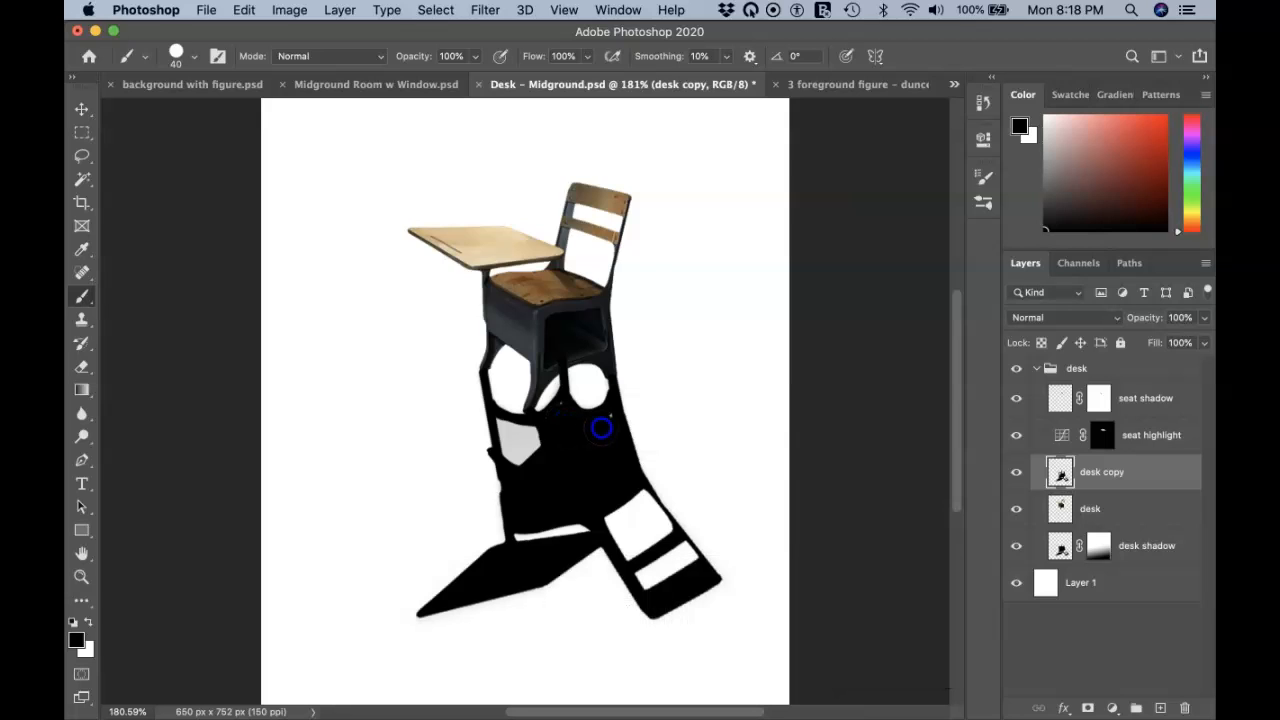
pyautogui.moveTo(529, 449)
pyautogui.mouseDown()
pyautogui.moveTo(508, 451)
pyautogui.moveTo(510, 435)
pyautogui.mouseUp()
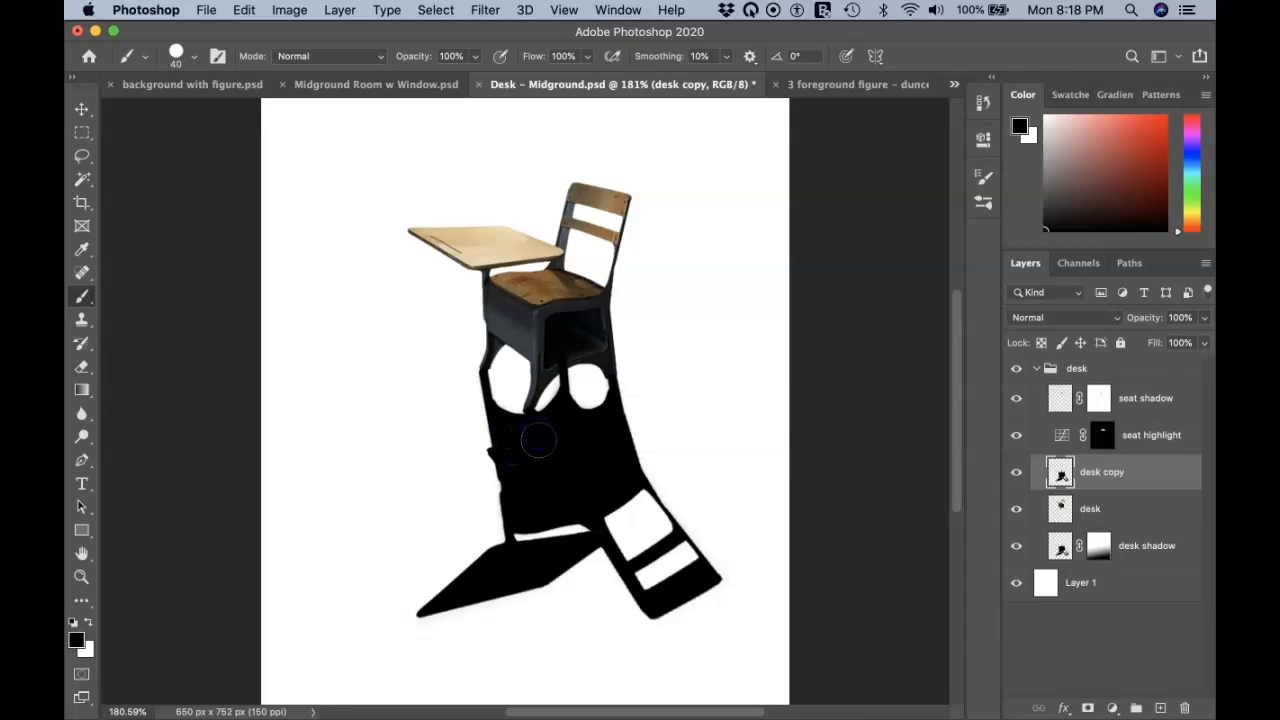
# Erase the bump sticking out of the silhouette's left edge with the Eraser, redoing the first attempt
pyautogui.press('e')
pyautogui.moveTo(494, 451)
pyautogui.mouseDown()
pyautogui.moveTo(480, 449)
pyautogui.moveTo(486, 468)
pyautogui.moveTo(486, 443)
pyautogui.mouseUp()
pyautogui.press('super+z')
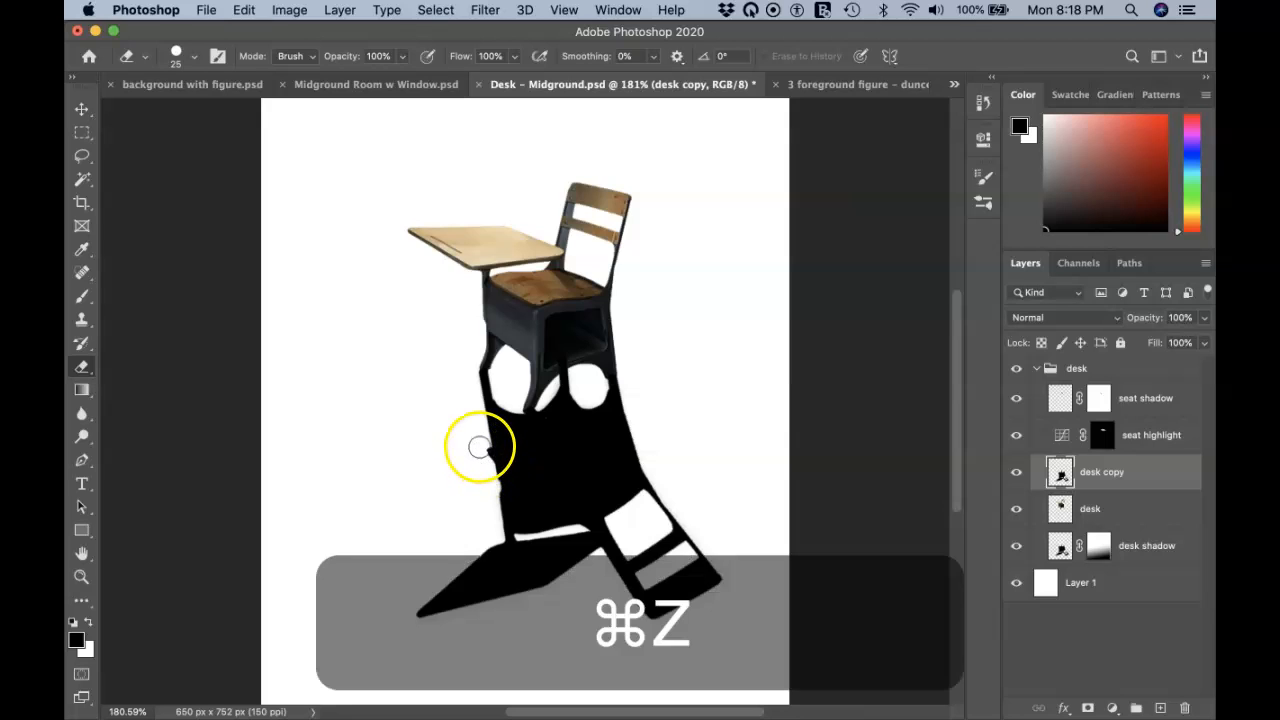
pyautogui.click(480, 438)
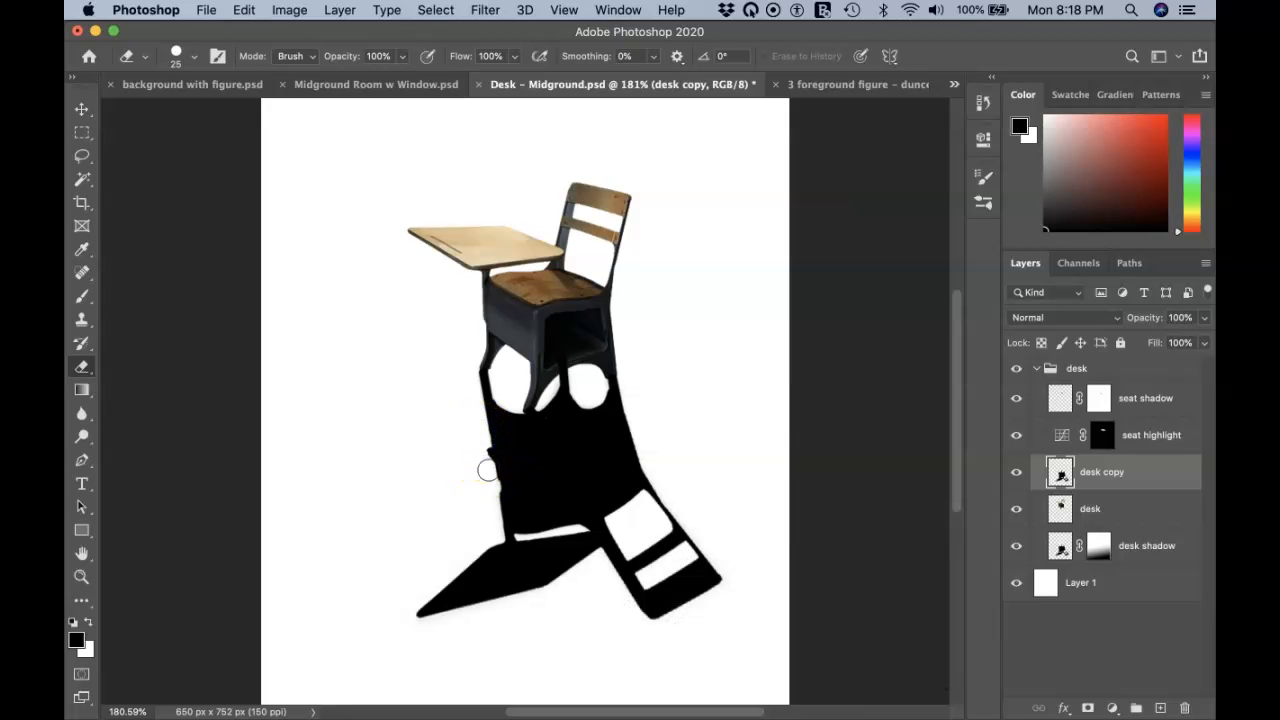
pyautogui.click(486, 474)
# Rename the desk copy layer as "desk shadow"
pyautogui.click(1114, 475)
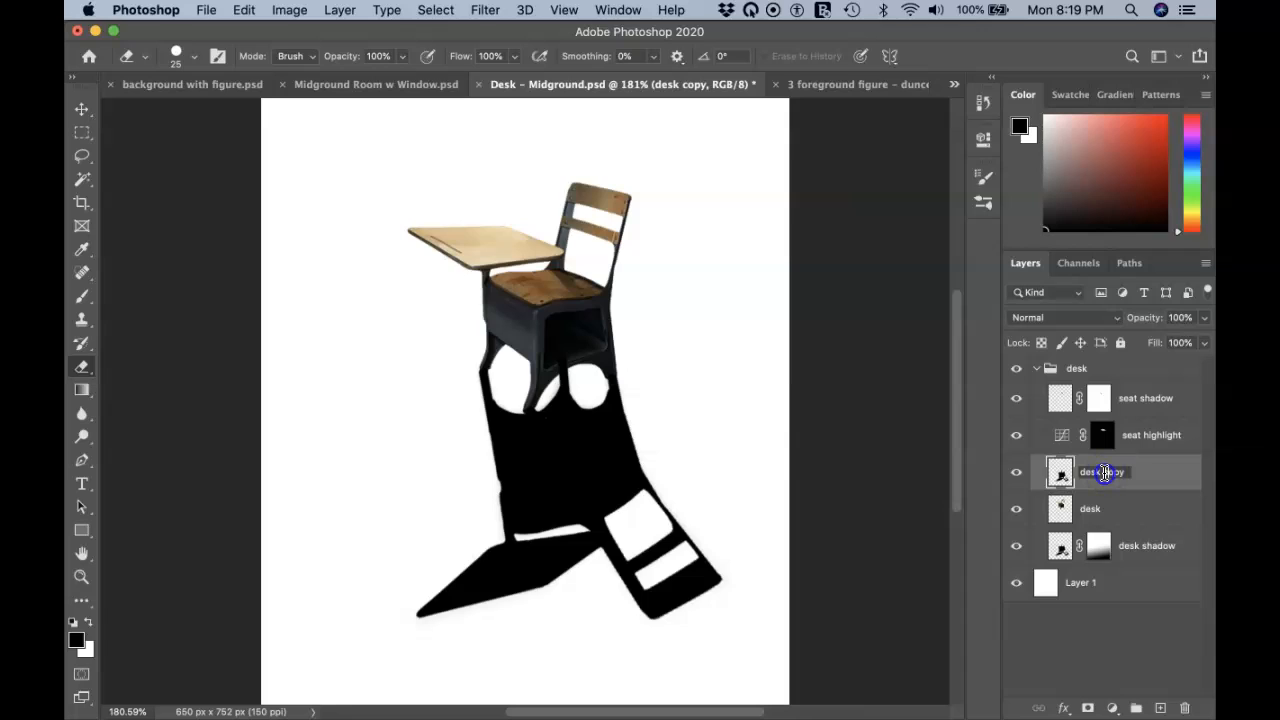
pyautogui.write('desk shadiw')
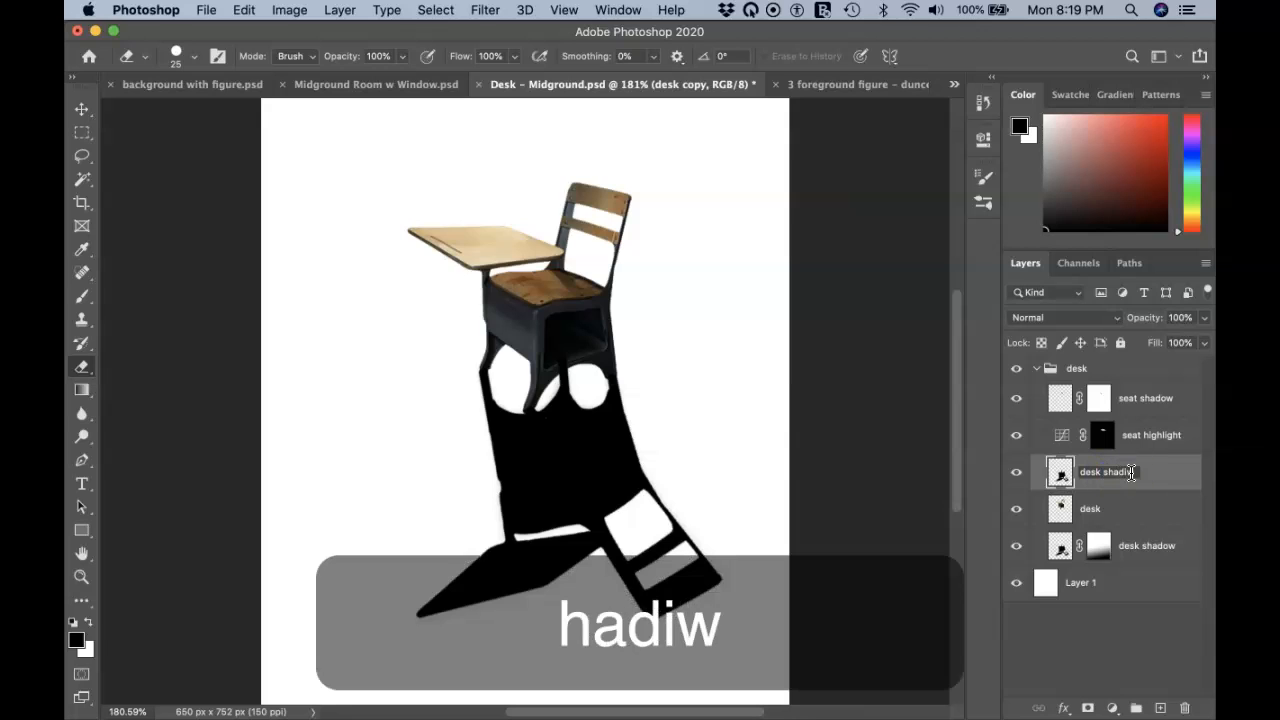
pyautogui.press('BackSpace')
pyautogui.press('BackSpace')
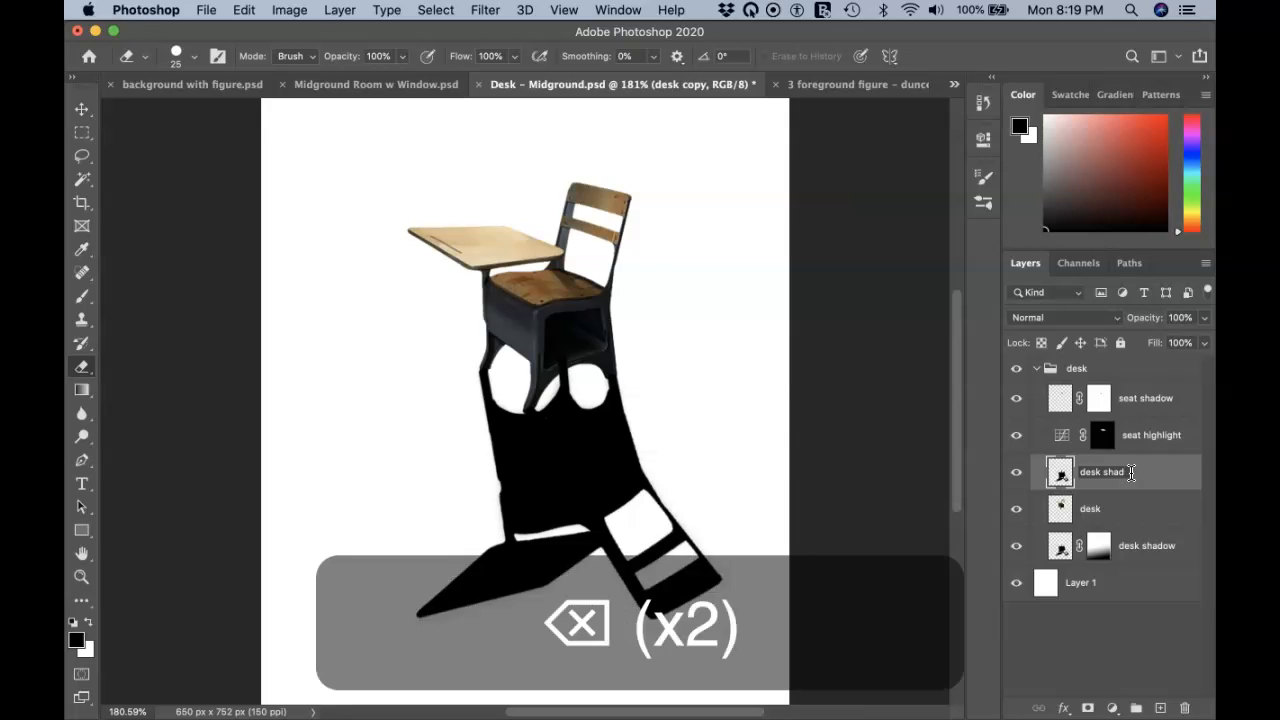
pyautogui.write('ow')
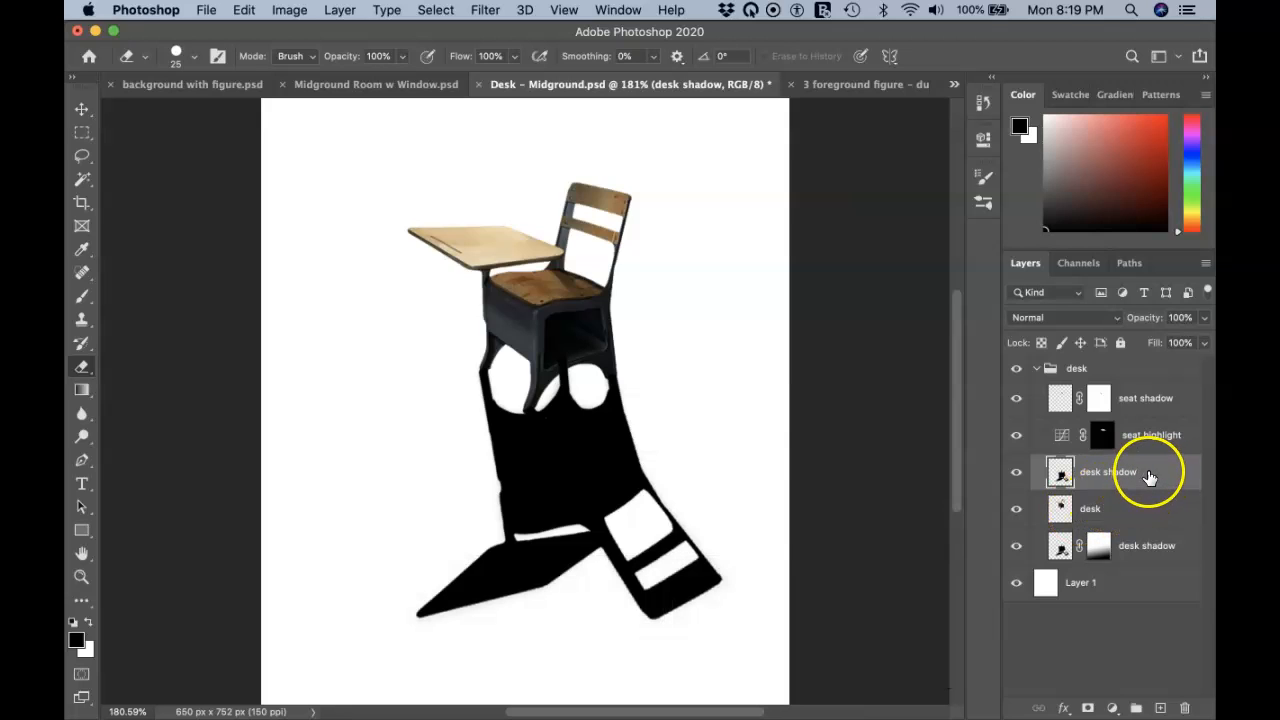
# Move the new desk shadow layer directly beneath the desk layer and add a layer mask to it
pyautogui.moveTo(1146, 476); pyautogui.dragTo(1143, 523)
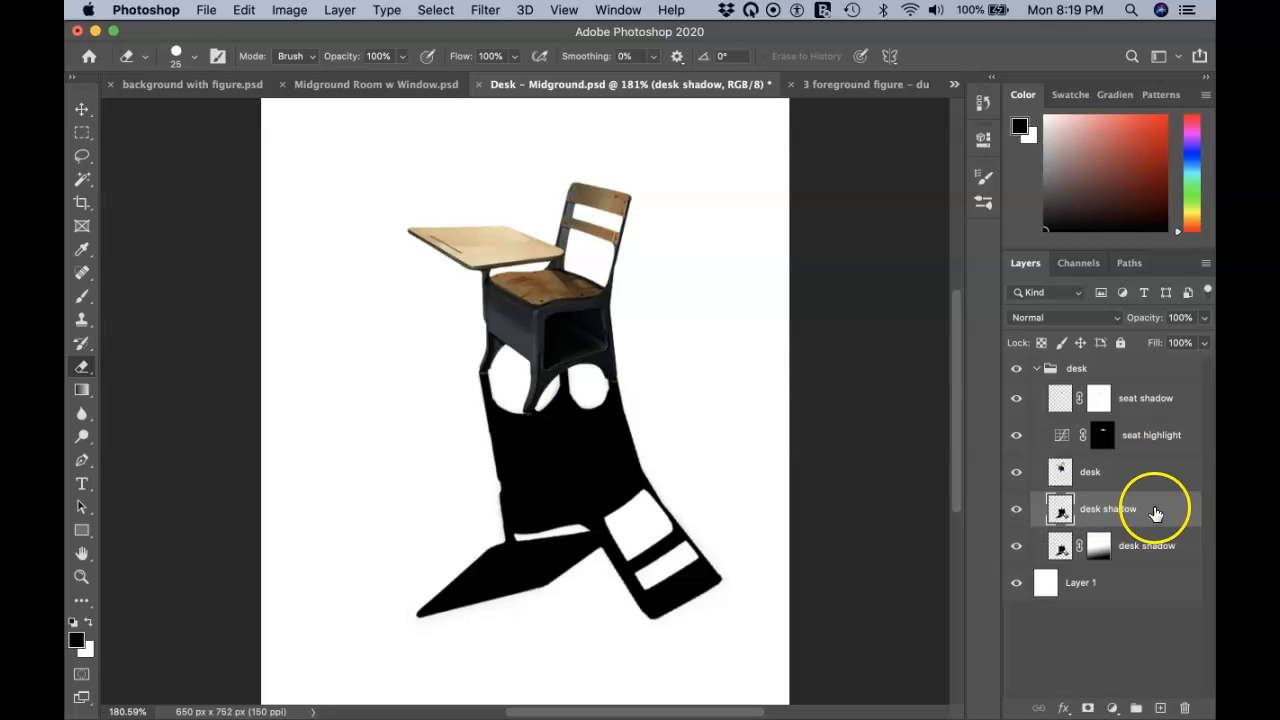
pyautogui.click(1088, 710)
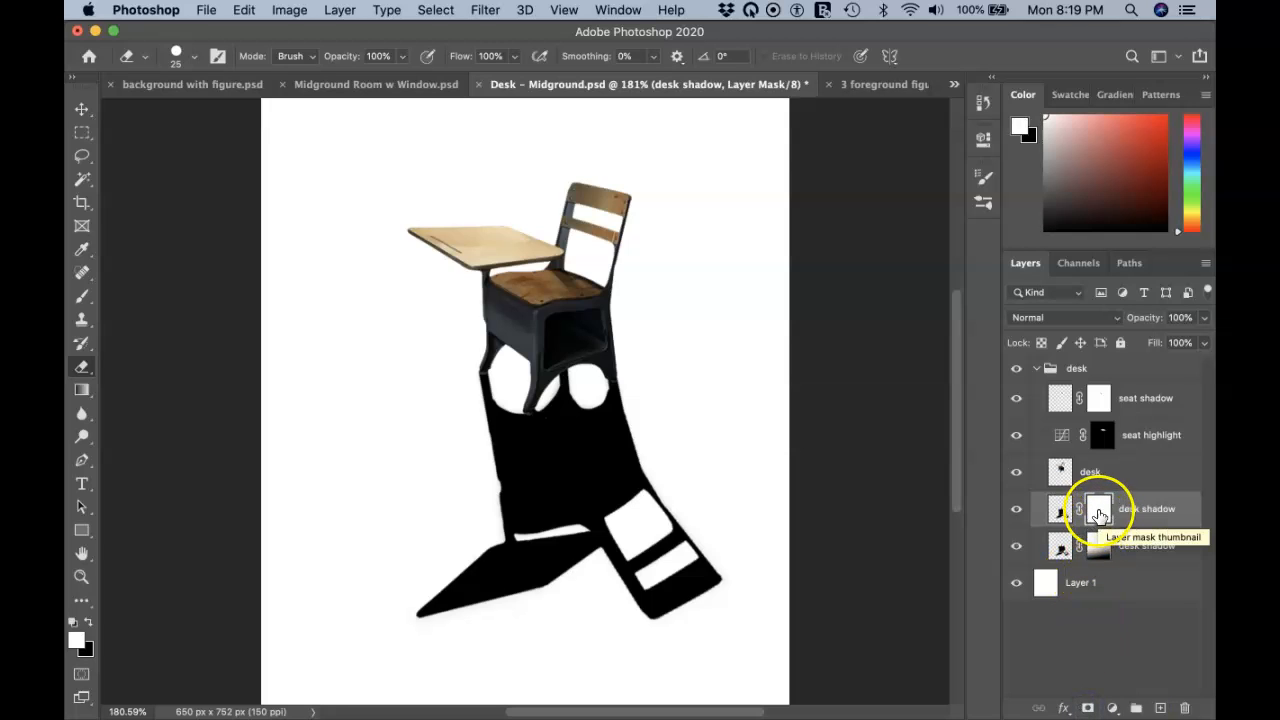
# Demonstrate the mask by hiding part of the shadow with black paint and restoring it with white
pyautogui.press('b')
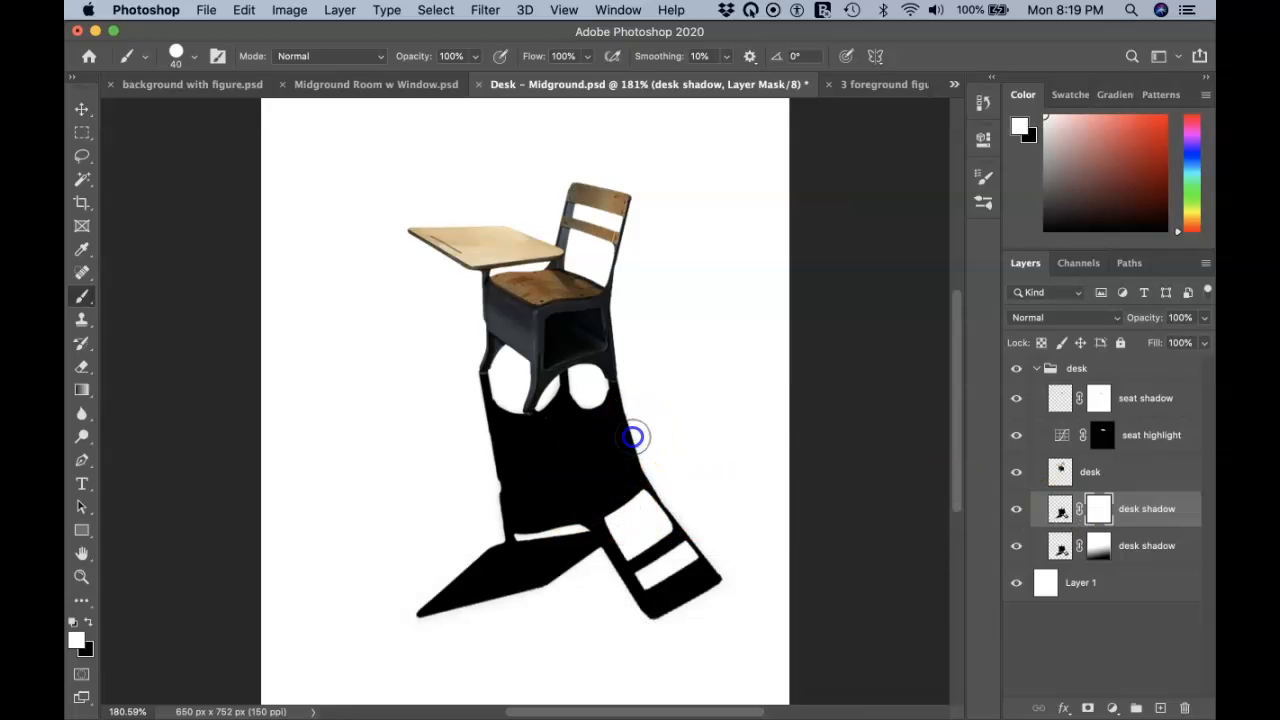
pyautogui.press('x')
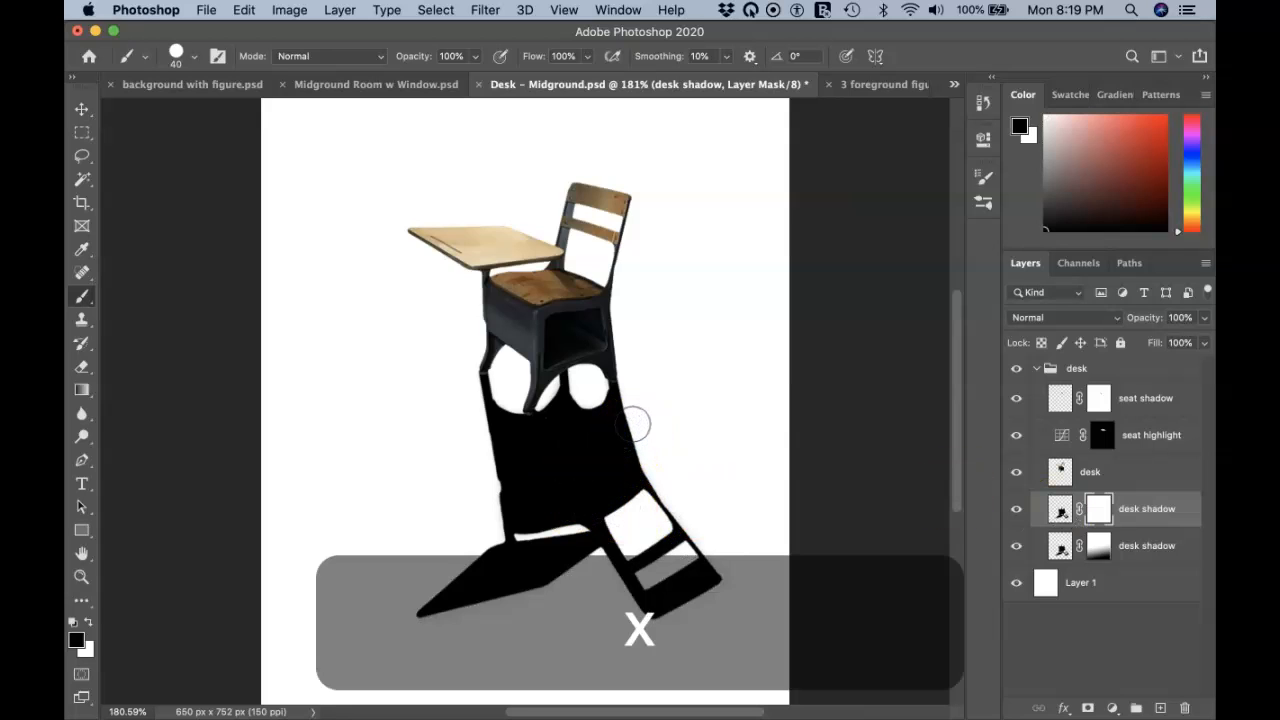
pyautogui.moveTo(634, 418)
pyautogui.mouseDown()
pyautogui.moveTo(522, 486)
pyautogui.moveTo(614, 466)
pyautogui.moveTo(639, 476)
pyautogui.moveTo(692, 535)
pyautogui.moveTo(644, 582)
pyautogui.mouseUp()
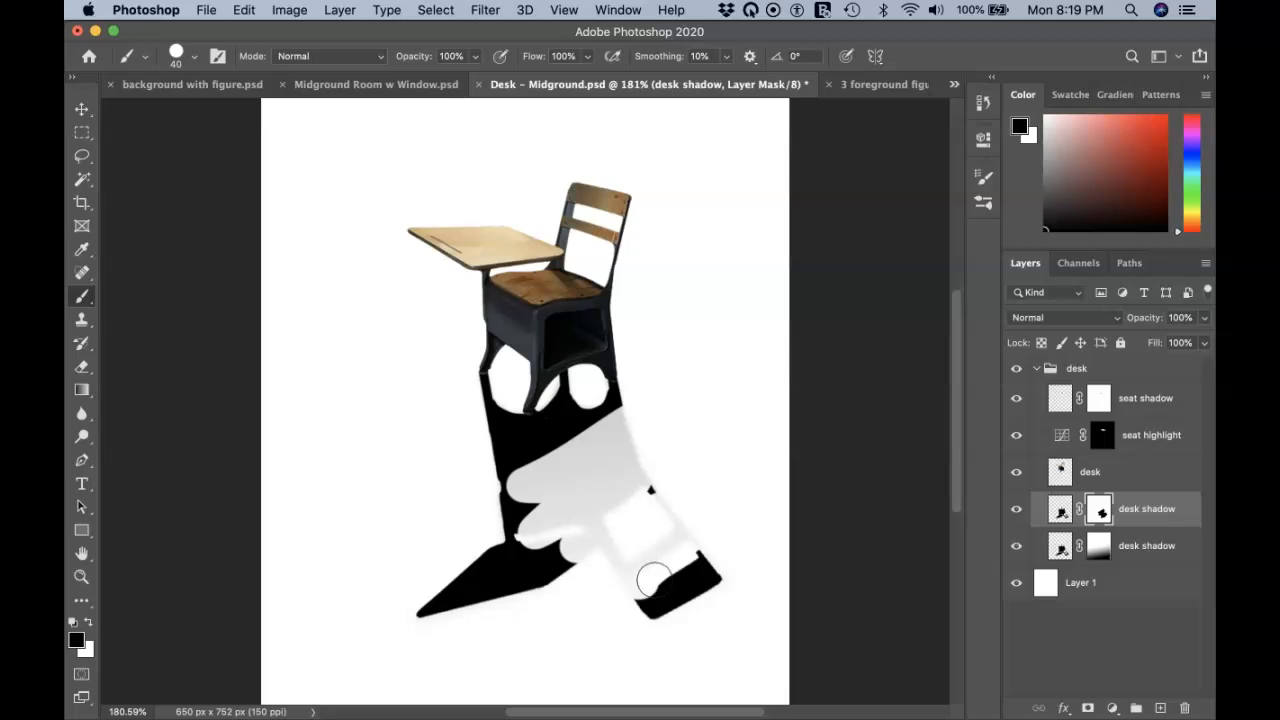
pyautogui.press('x')
pyautogui.moveTo(622, 538)
pyautogui.mouseDown()
pyautogui.moveTo(673, 572)
pyautogui.moveTo(609, 631)
pyautogui.moveTo(607, 561)
pyautogui.moveTo(517, 610)
pyautogui.moveTo(539, 563)
pyautogui.moveTo(519, 538)
pyautogui.moveTo(536, 524)
pyautogui.moveTo(497, 521)
pyautogui.moveTo(549, 447)
pyautogui.mouseUp()
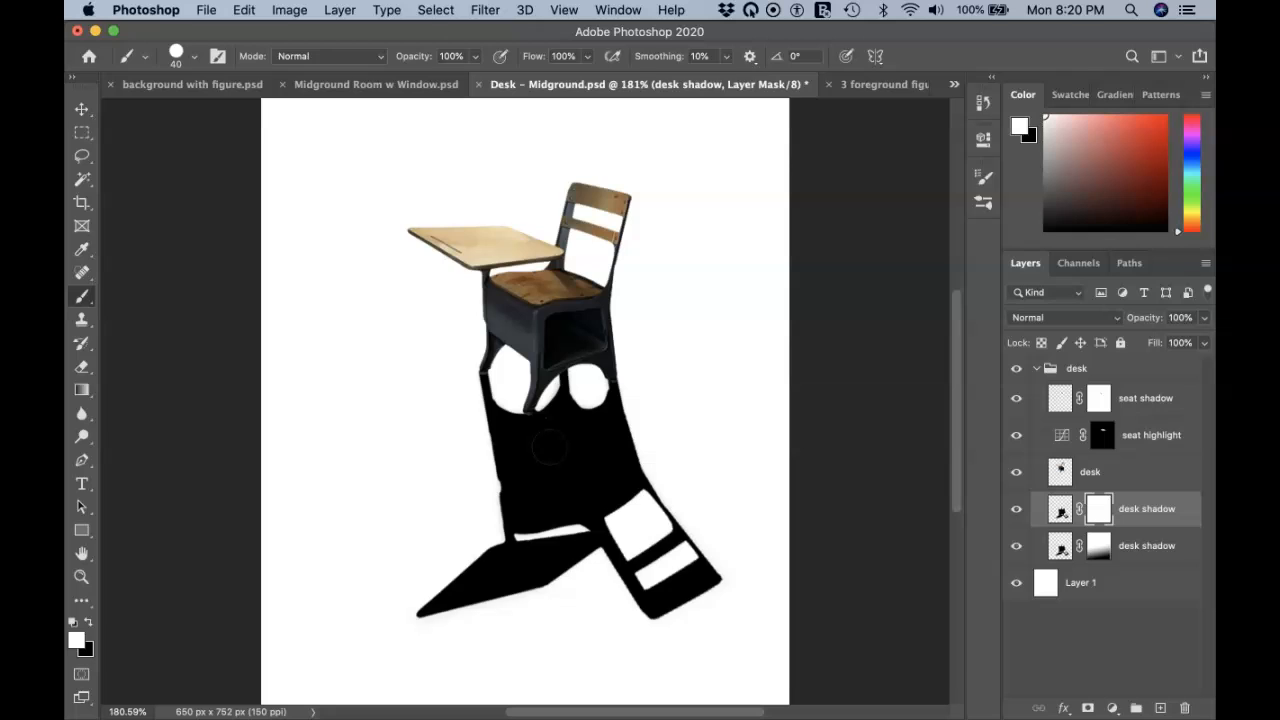
# Fade the shadow's far end with a white-to-black linear gradient on its mask, and lower the layer's opacity to 68%
pyautogui.press('g')
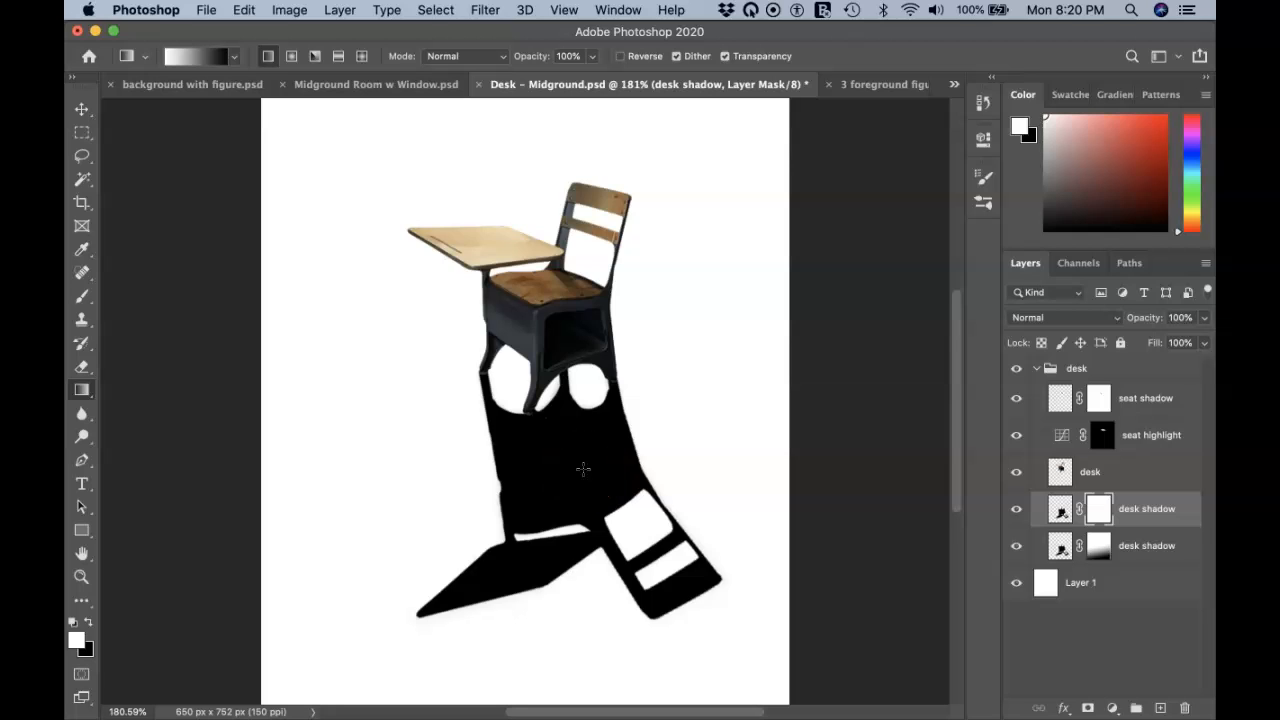
pyautogui.moveTo(587, 430); pyautogui.dragTo(674, 626)
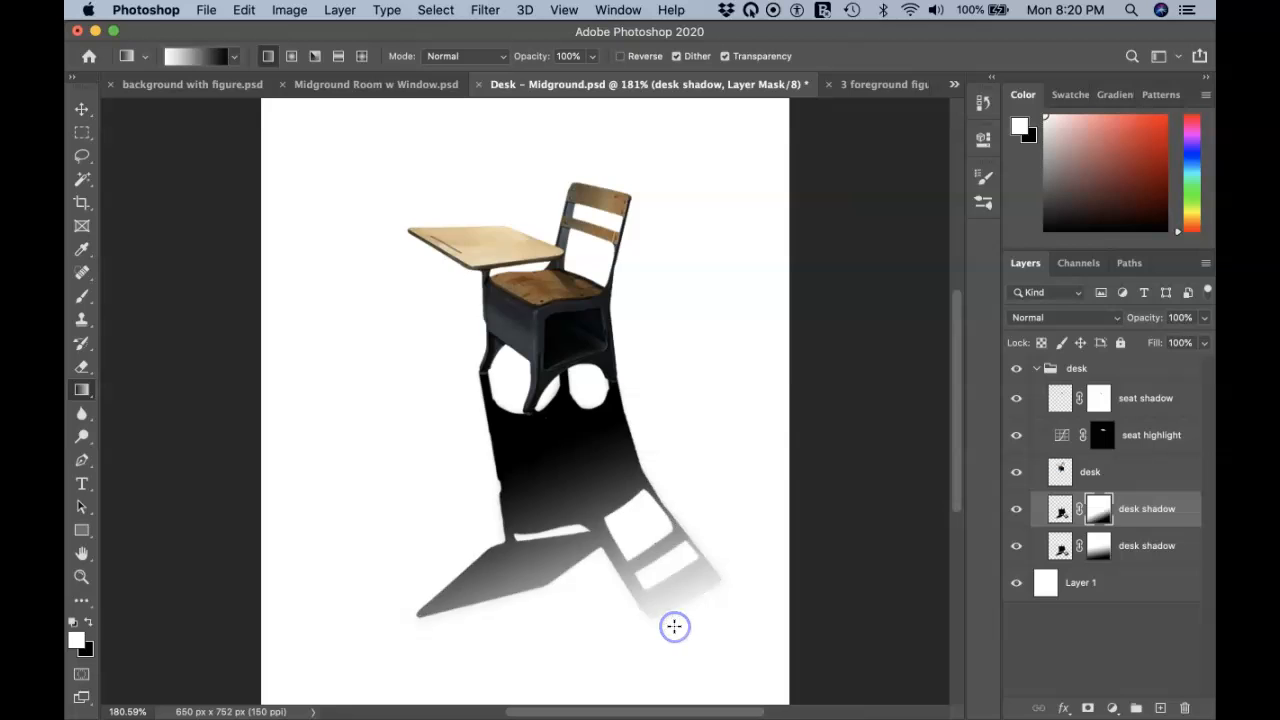
pyautogui.moveTo(568, 401); pyautogui.dragTo(634, 611)
pyautogui.moveTo(562, 393); pyautogui.dragTo(609, 626)
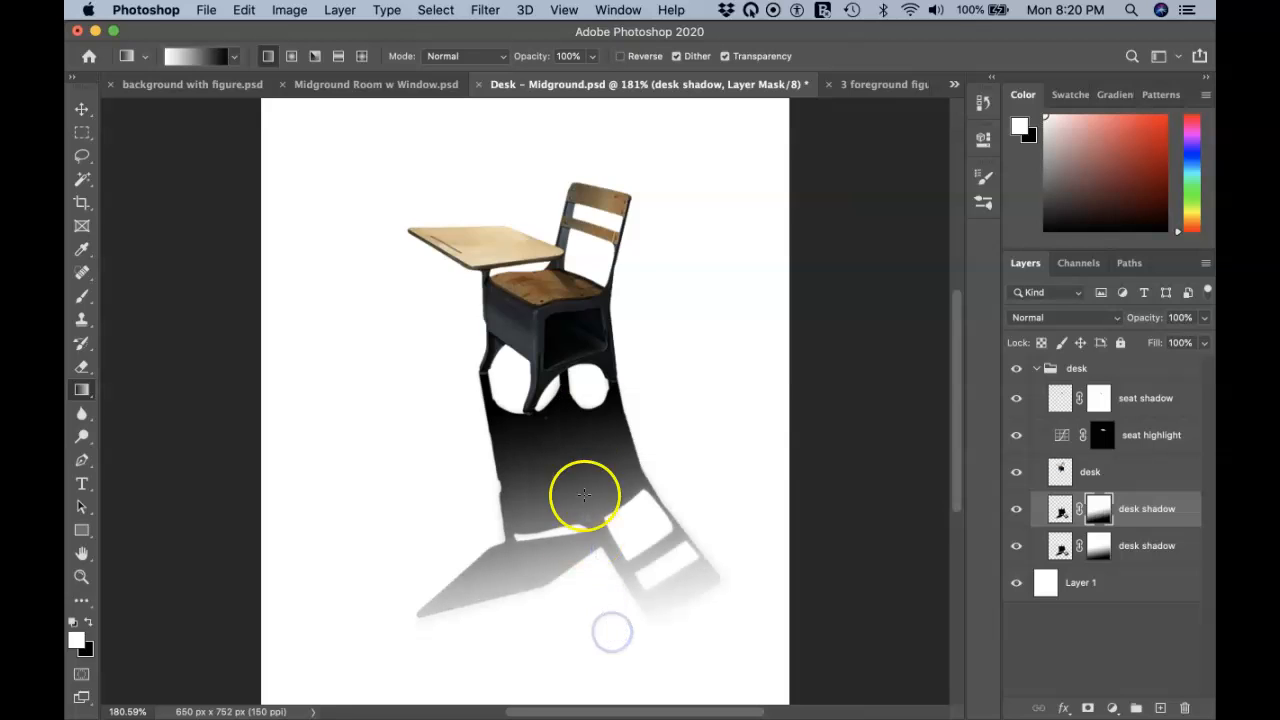
pyautogui.moveTo(566, 383); pyautogui.dragTo(612, 598)
pyautogui.moveTo(566, 397); pyautogui.dragTo(598, 639)
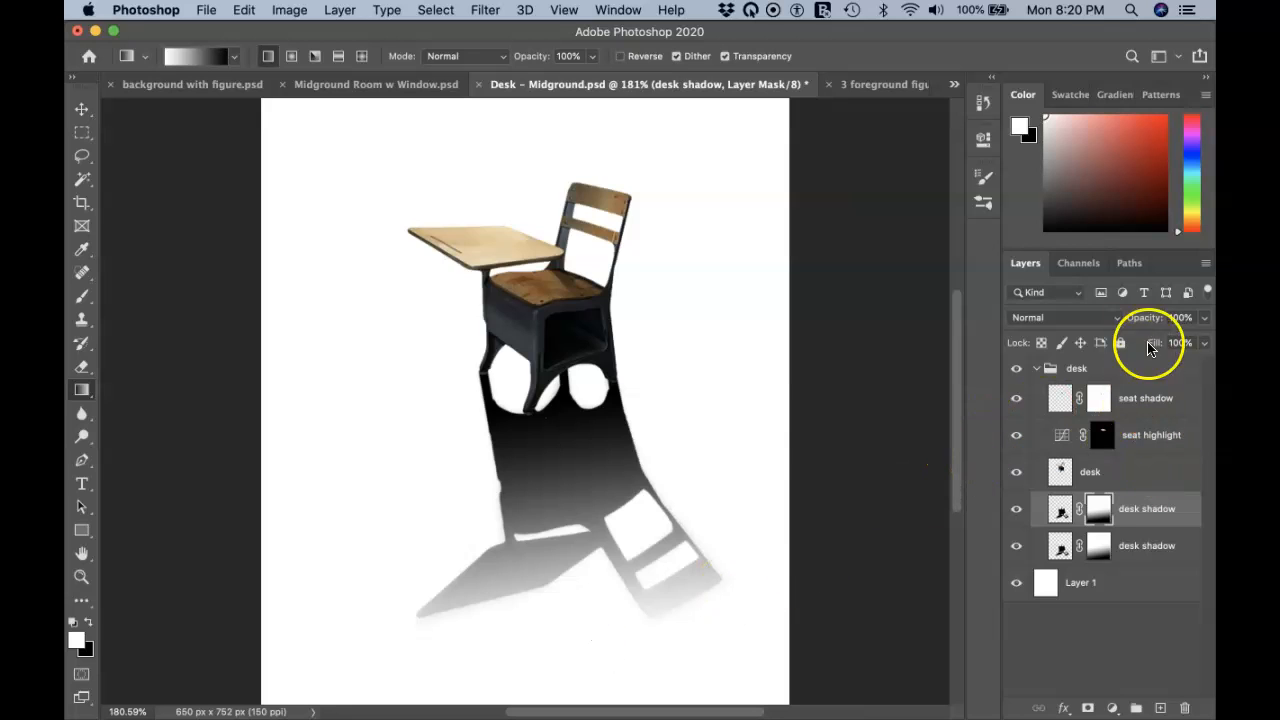
pyautogui.moveTo(1128, 318); pyautogui.dragTo(1123, 322)
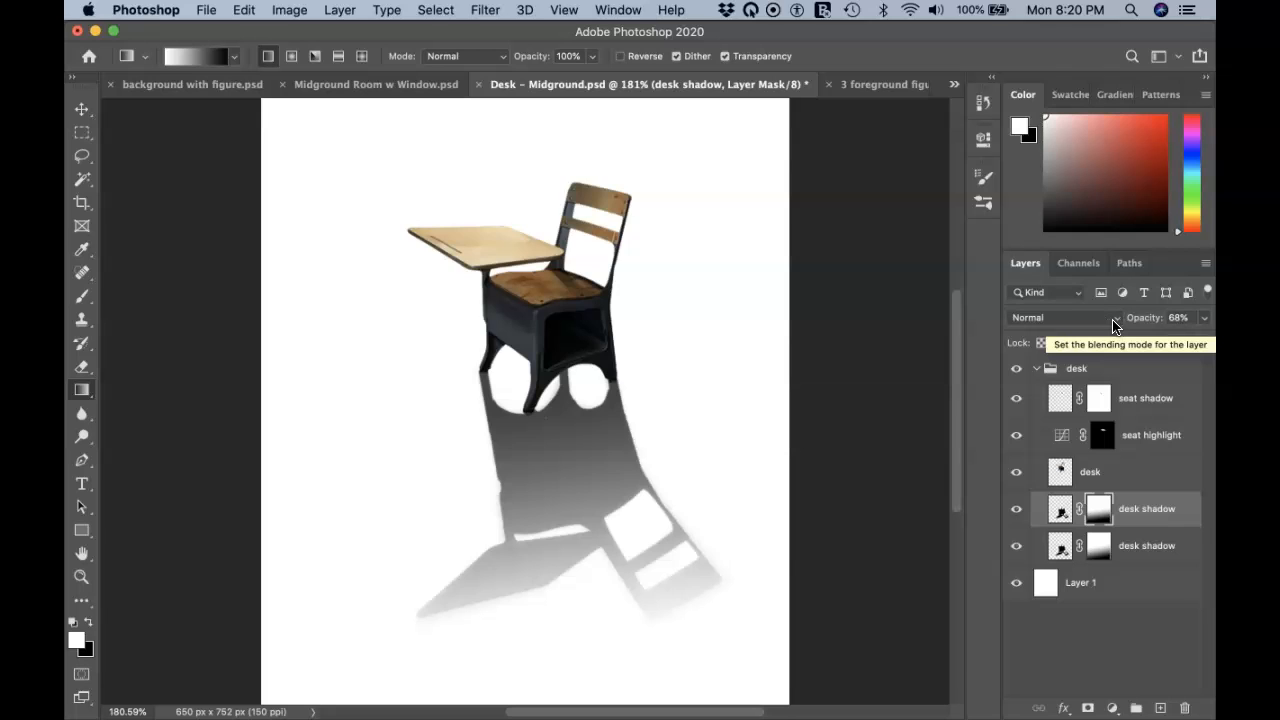
# Activate the Move tool and select the desk group, leaving it expanded
pyautogui.press('v')
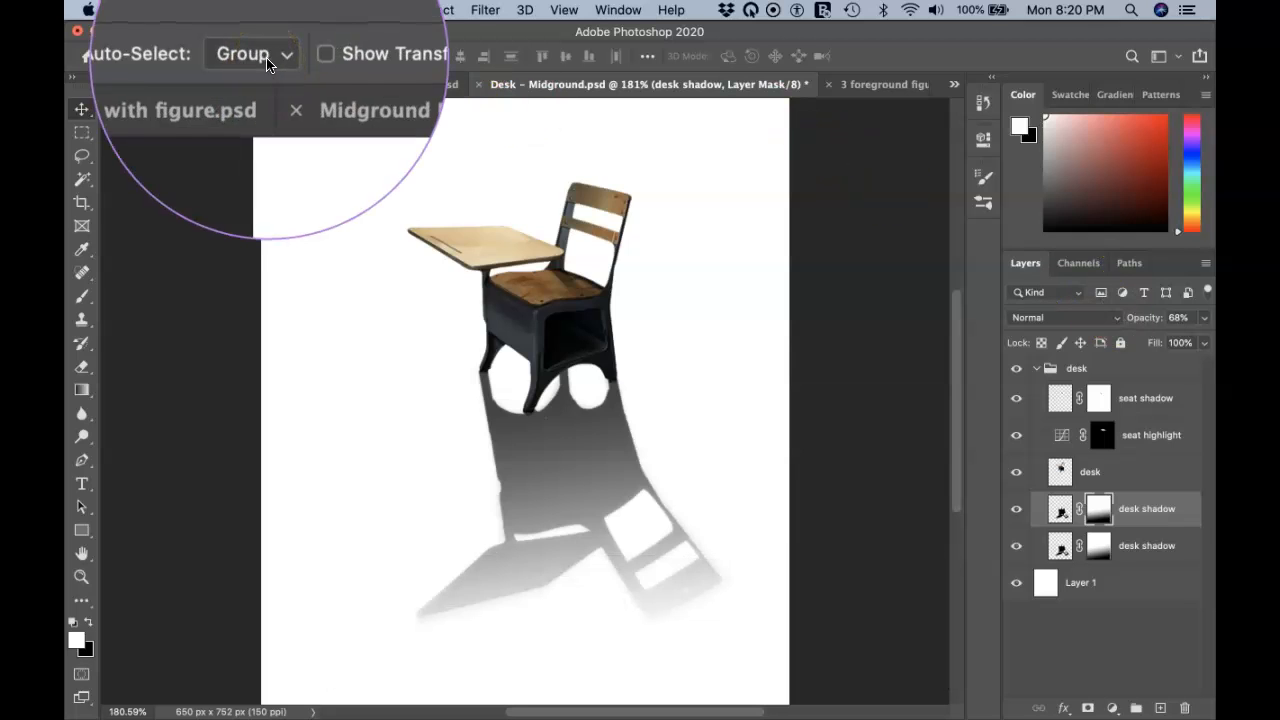
pyautogui.click(1038, 370)
pyautogui.click(1038, 370)
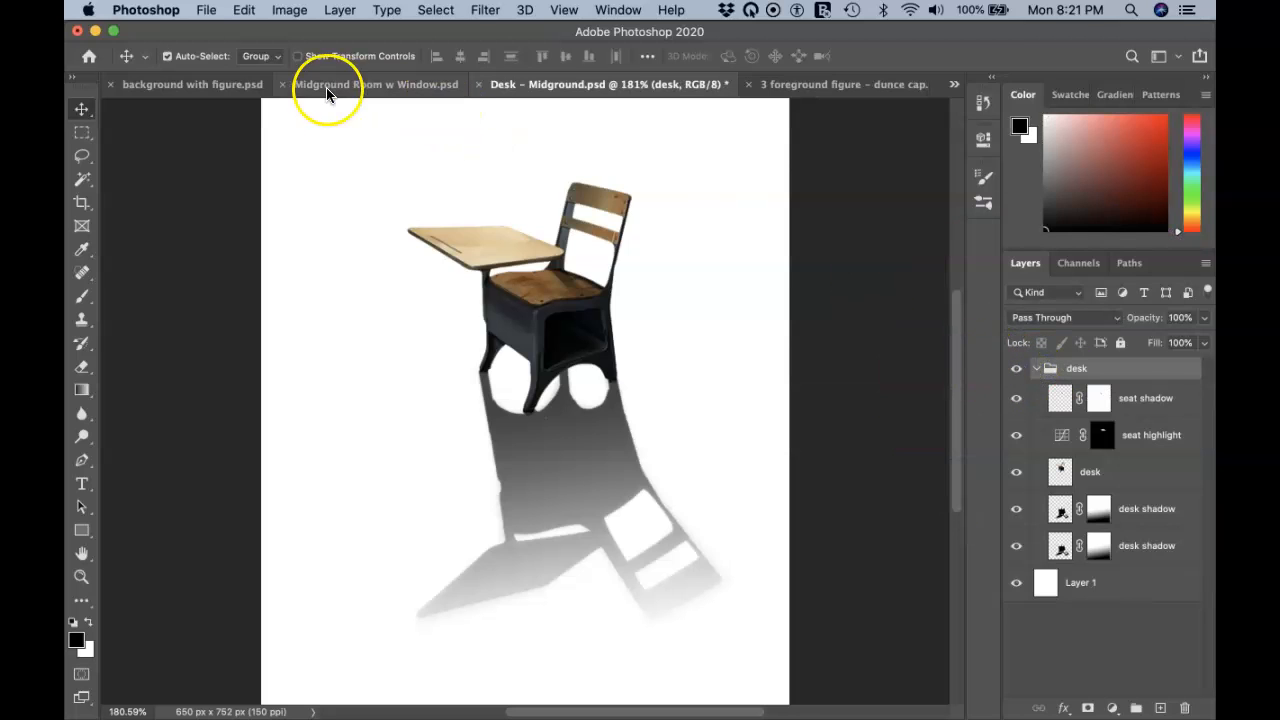
# Try moving the desk with Auto-Select set to Layer, and undo the move
pyautogui.click(276, 57)
pyautogui.click(256, 68)
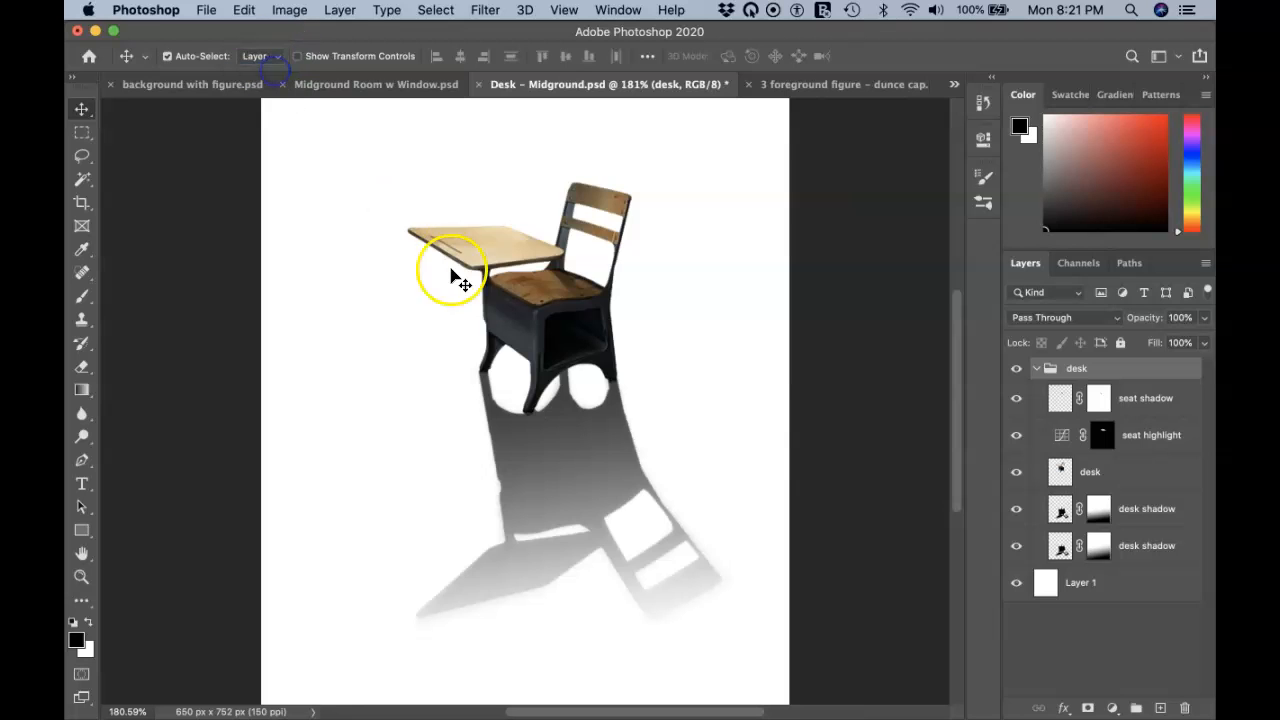
pyautogui.moveTo(540, 318); pyautogui.dragTo(497, 298)
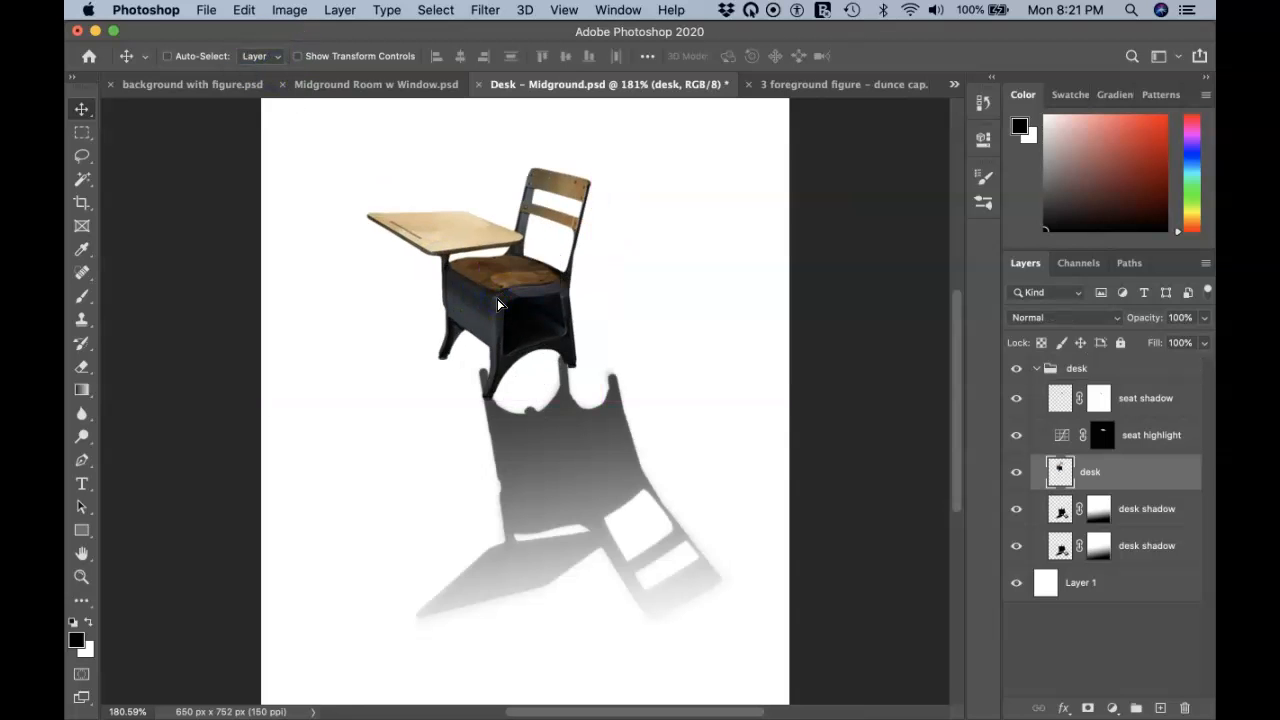
pyautogui.press('super+z')
# Set Auto-Select to Group and copy the whole desk group into Midground Room w Window.psd
pyautogui.click(257, 56)
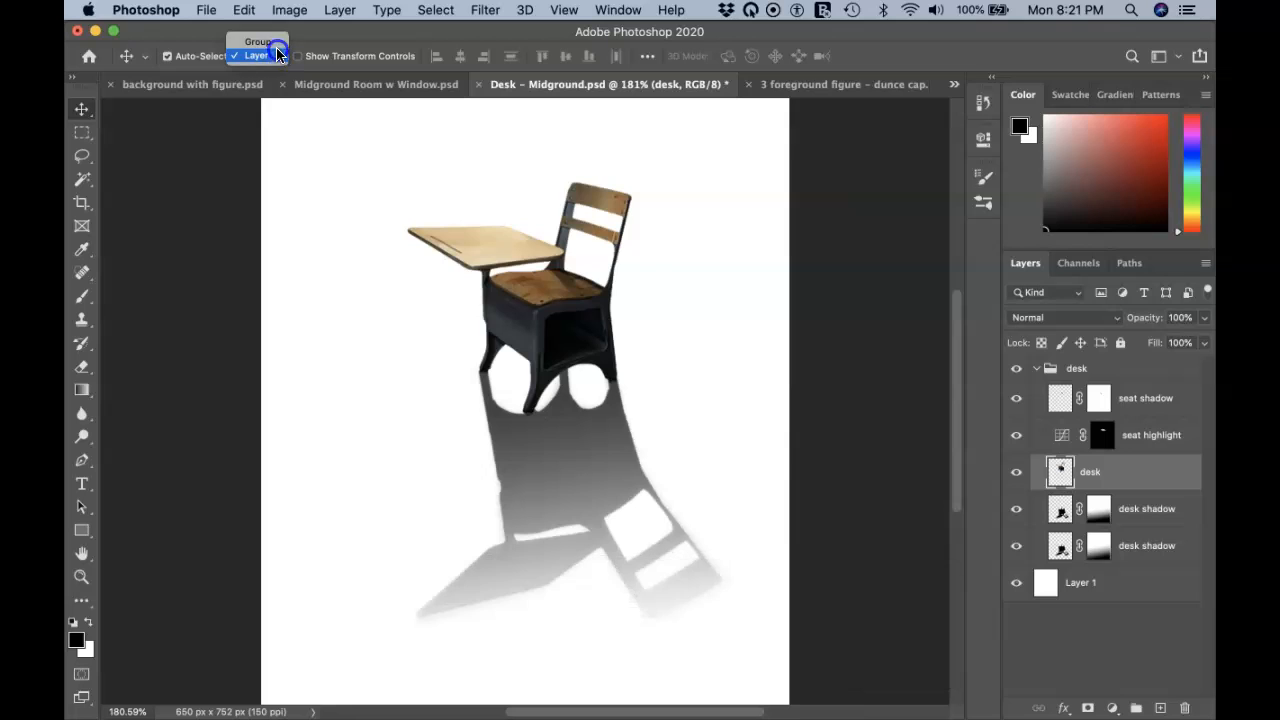
pyautogui.click(255, 41)
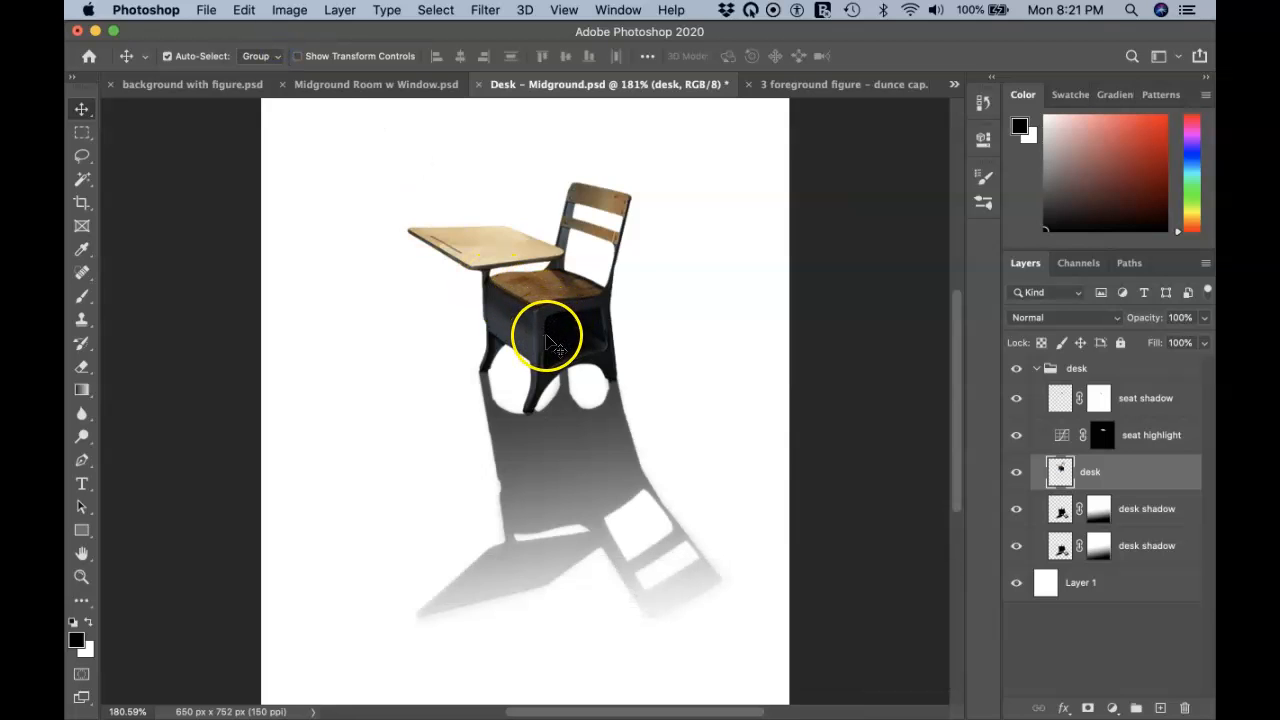
pyautogui.moveTo(547, 345); pyautogui.dragTo(412, 90)
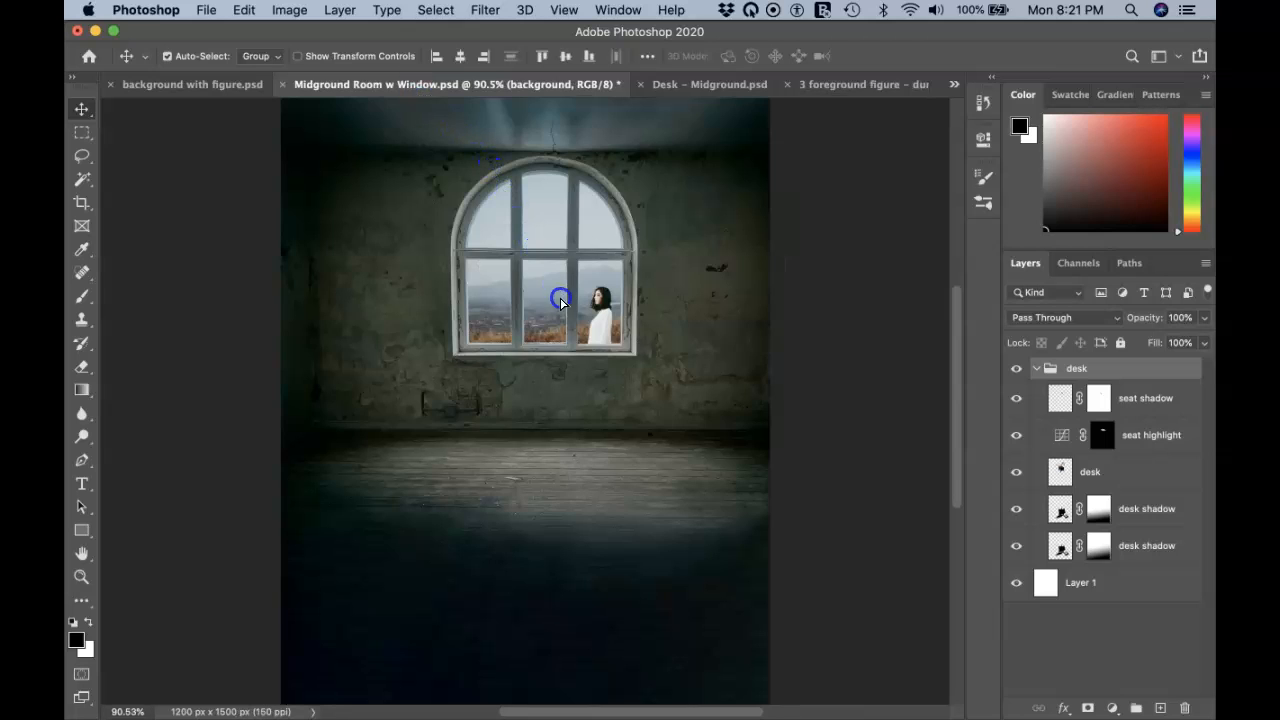
pyautogui.moveTo(594, 367); pyautogui.dragTo(597, 372)
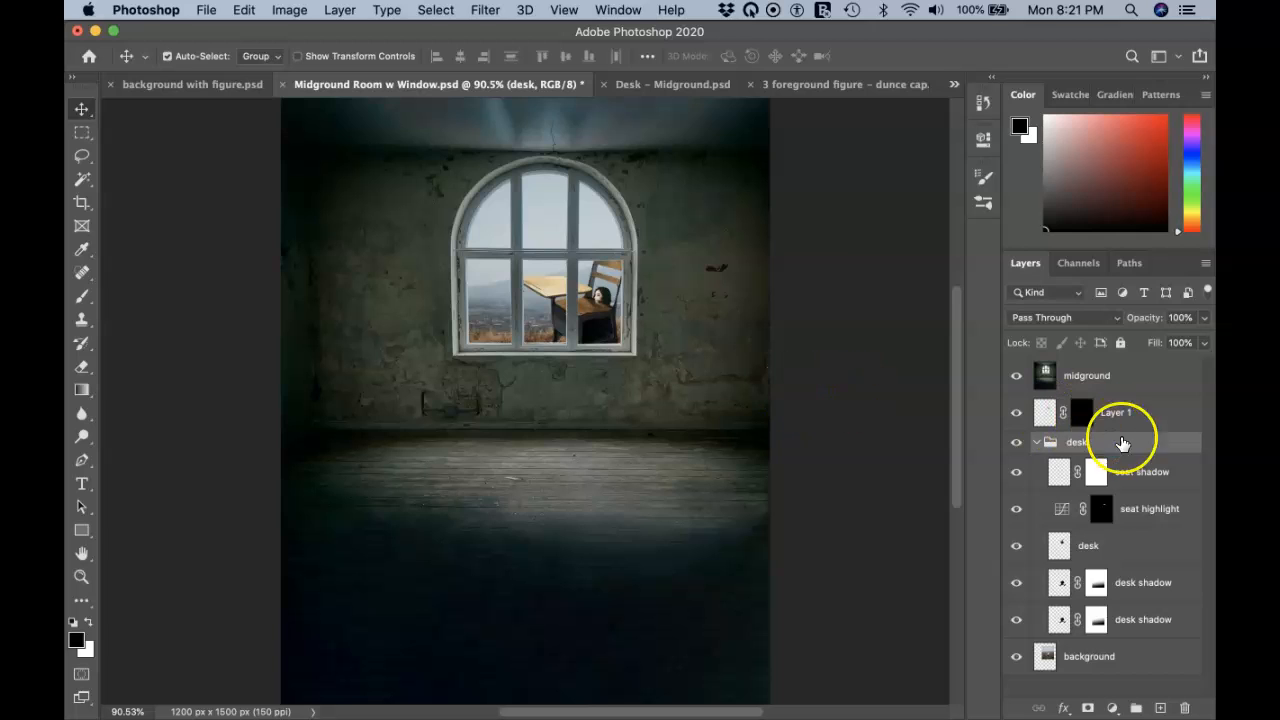
# Place the desk group above the midground layer and position the desk on the floor below the window's right side
pyautogui.moveTo(1109, 449); pyautogui.dragTo(1105, 365)
pyautogui.moveTo(586, 320); pyautogui.dragTo(630, 427)
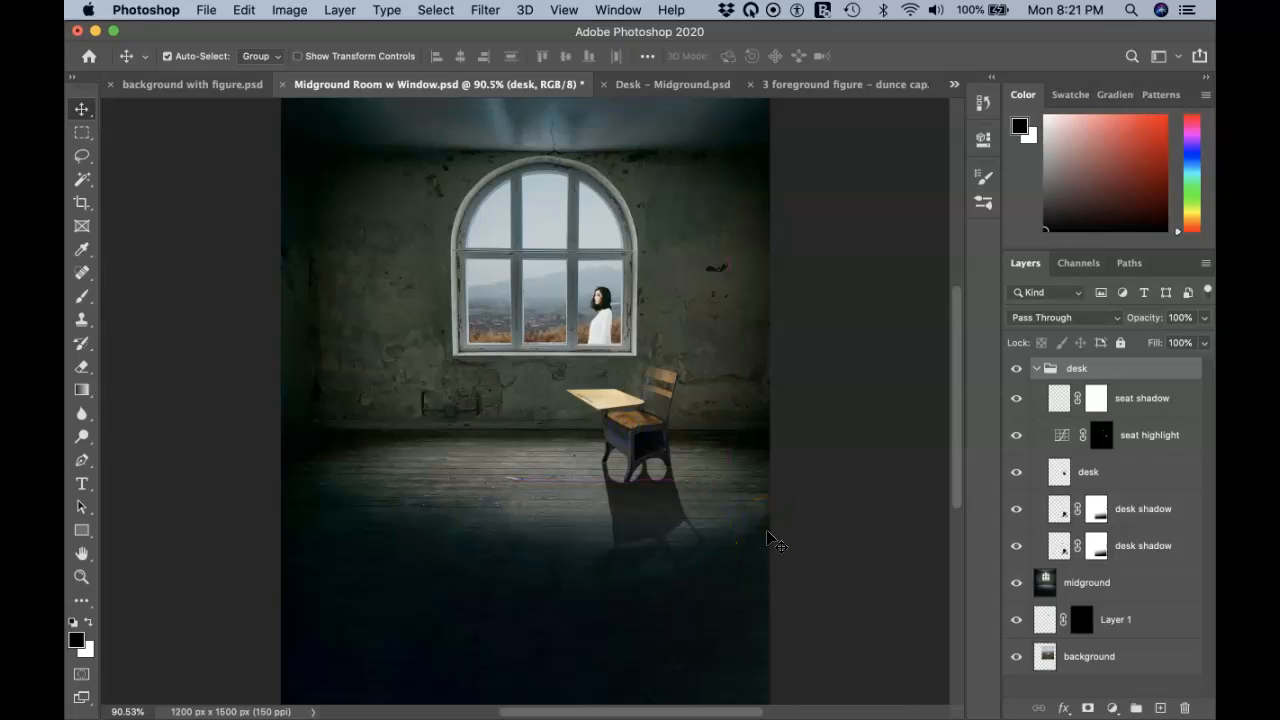